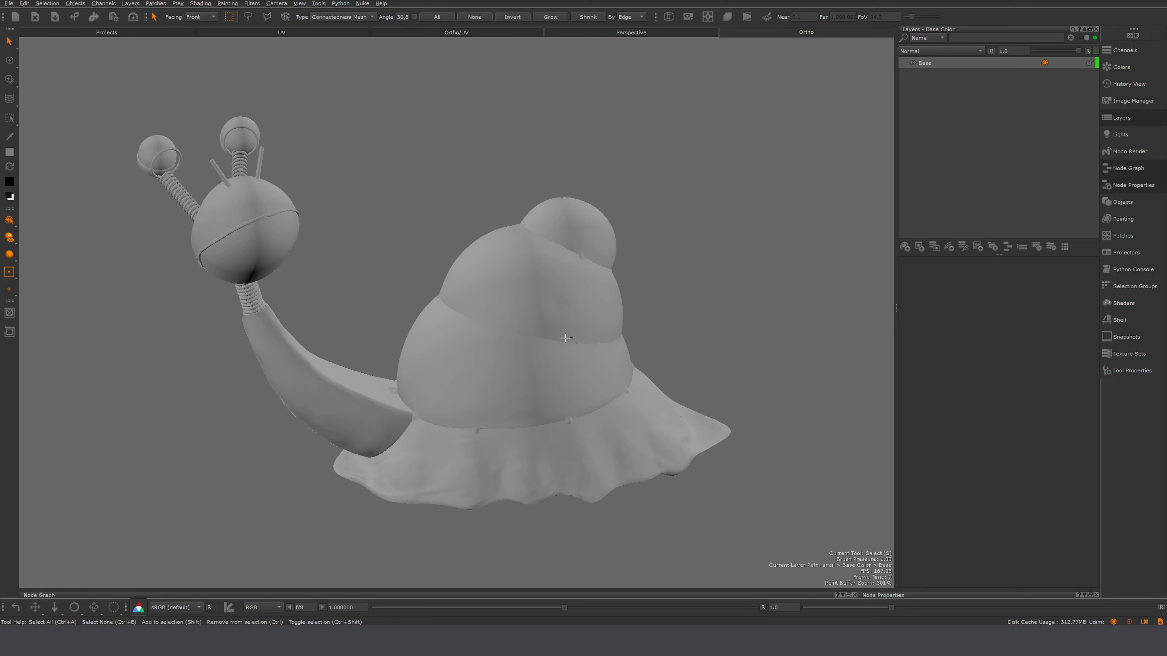
right_click(932, 64)
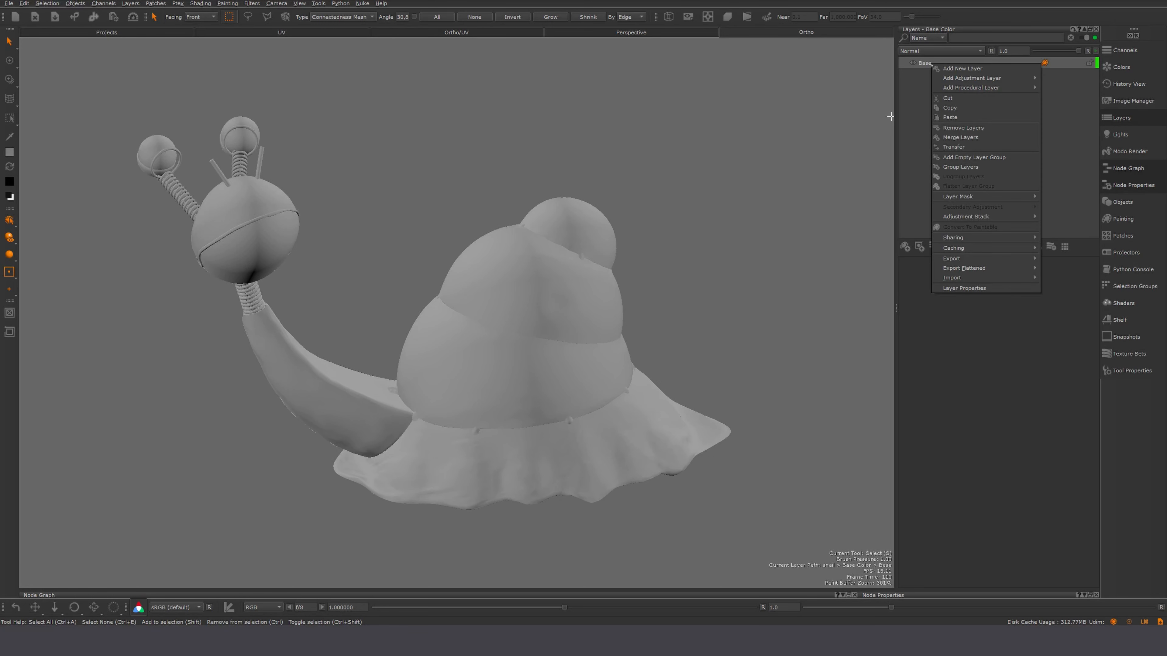
click(928, 74)
click(930, 64)
click(930, 74)
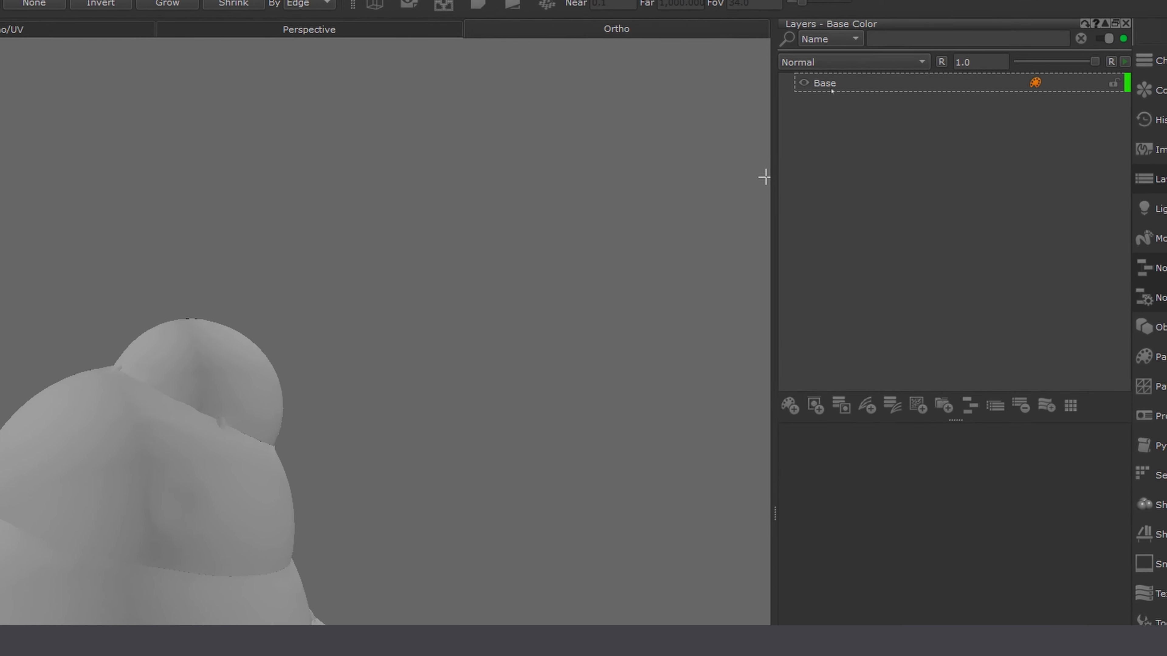
click(831, 90)
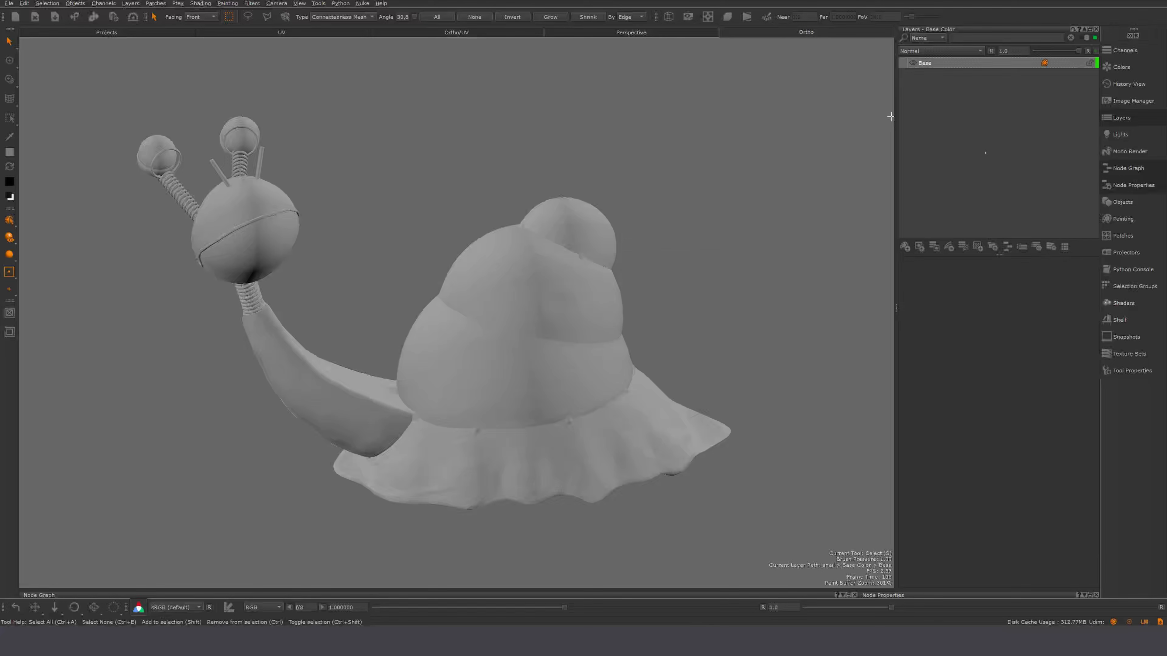
click(984, 152)
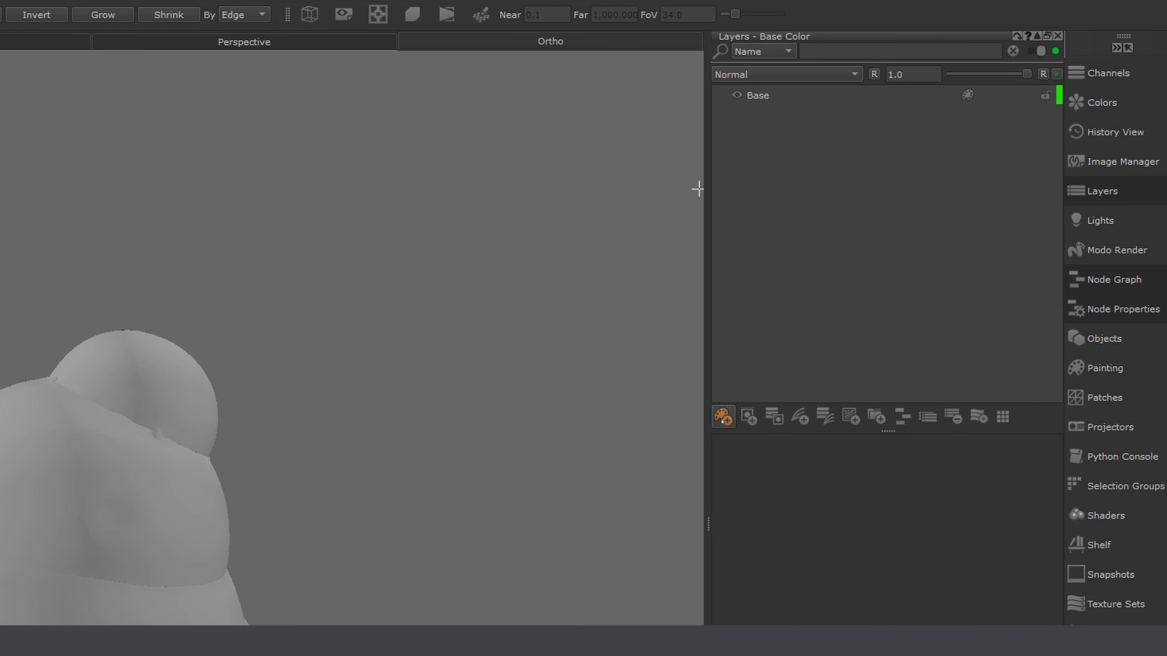
Add a new paint layer above Base and scribble black strokes across the snail's shell with the Paint tool.
click(904, 247)
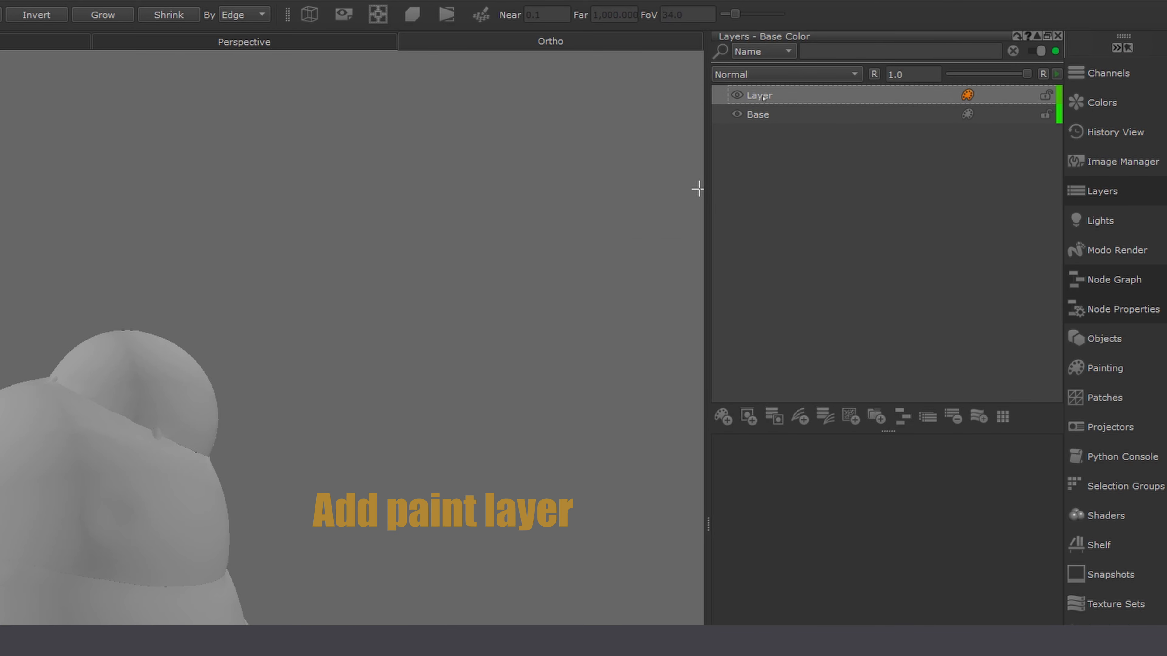
click(182, 568)
key(p)
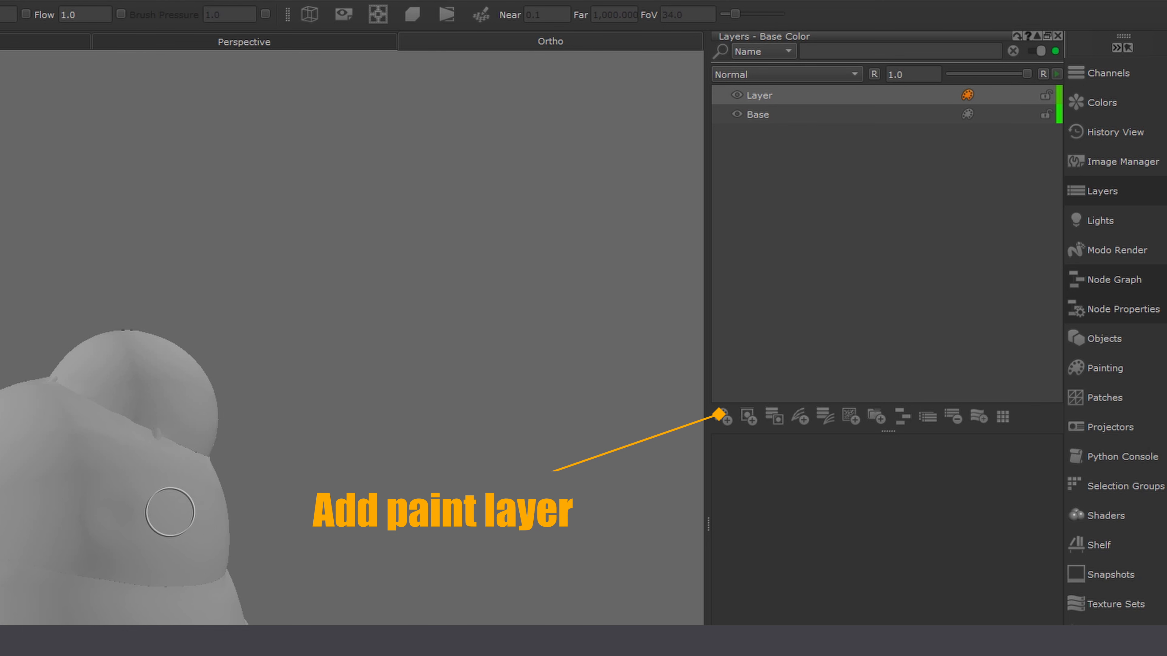
mouse_move(200, 491)
mouse_down()
mouse_move(158, 606)
mouse_move(532, 395)
mouse_move(462, 388)
mouse_move(558, 394)
mouse_move(473, 370)
mouse_move(514, 376)
mouse_up()
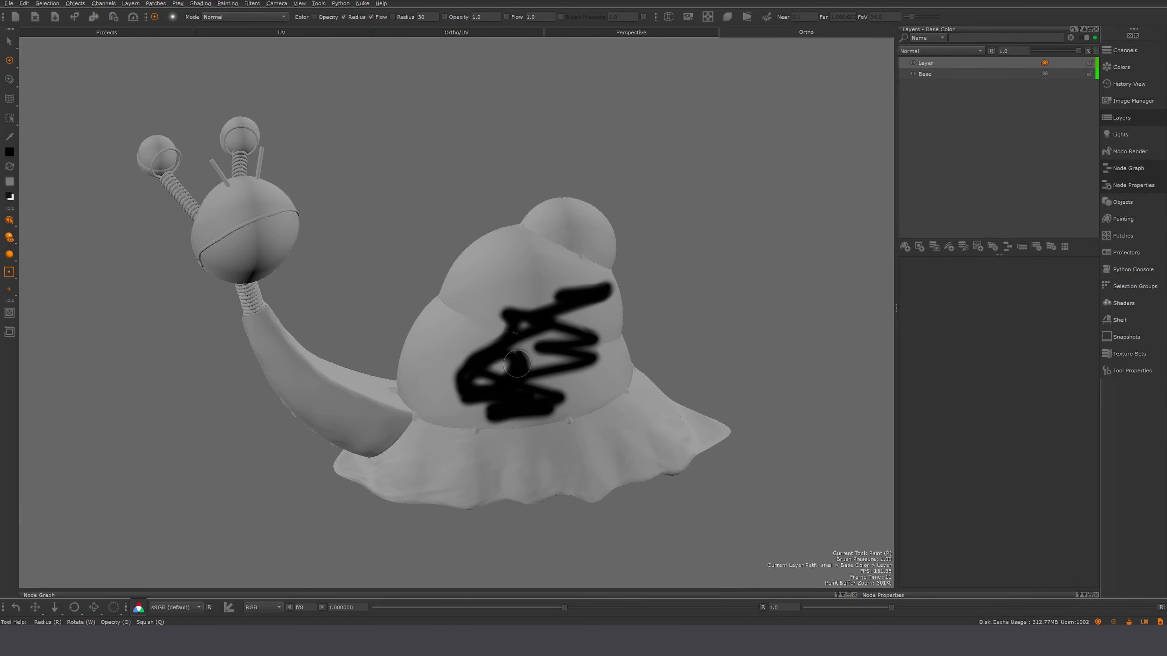
alt+drag(815, 197, 803, 187)
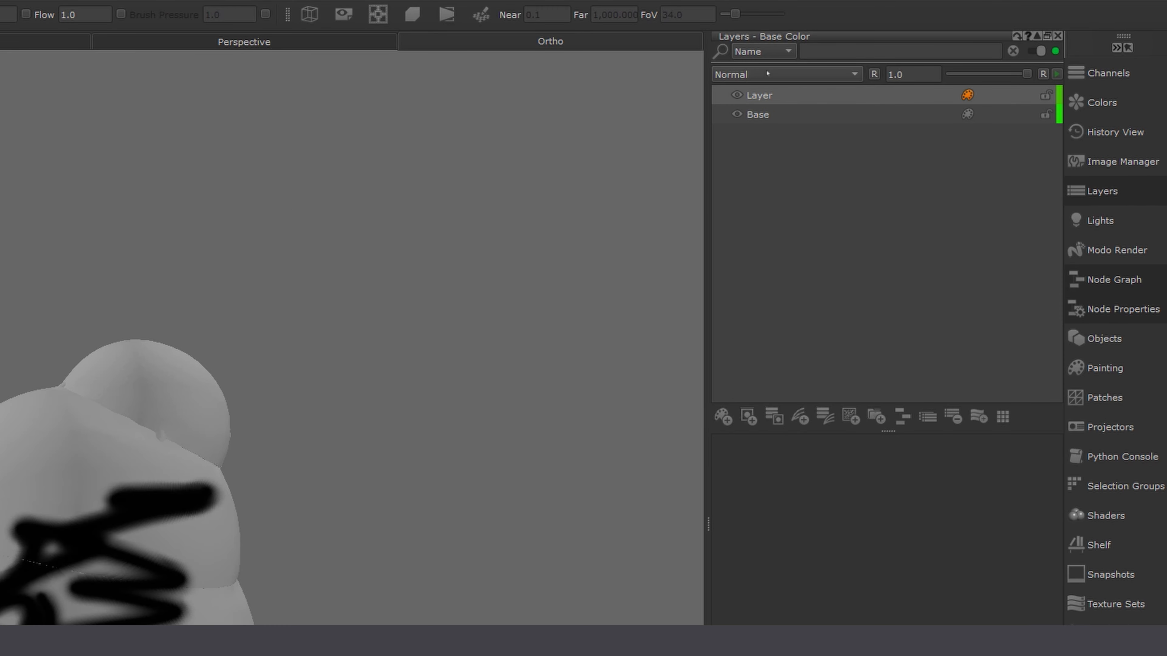
Try lowering the new paint layer's opacity and undo the change.
click(767, 74)
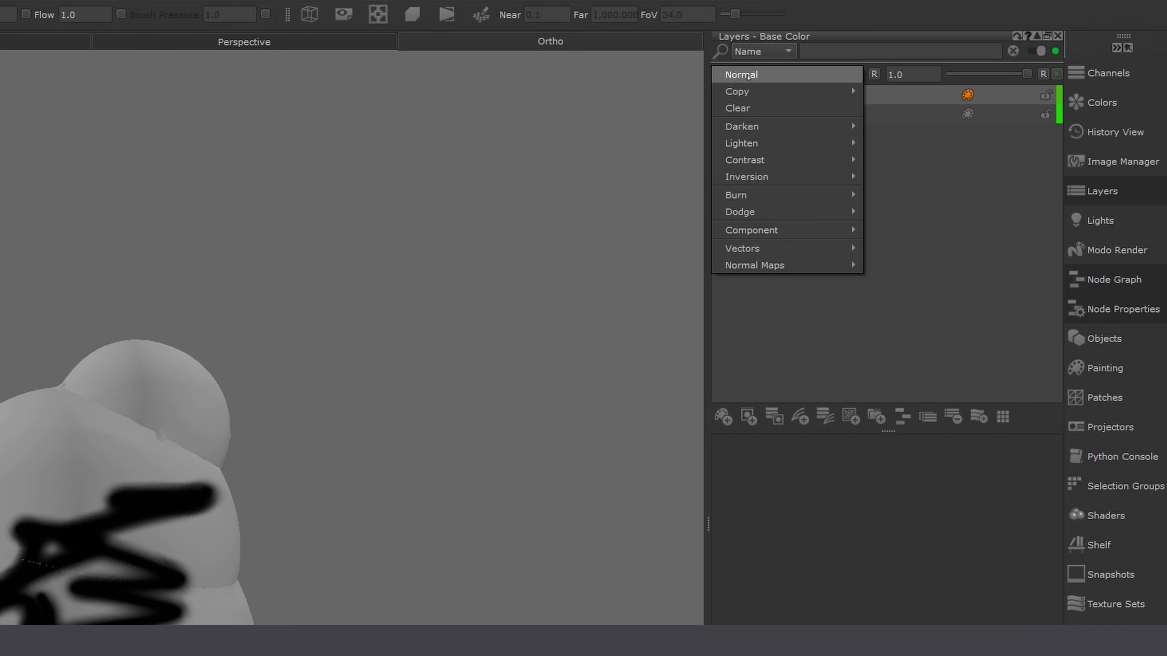
click(678, 114)
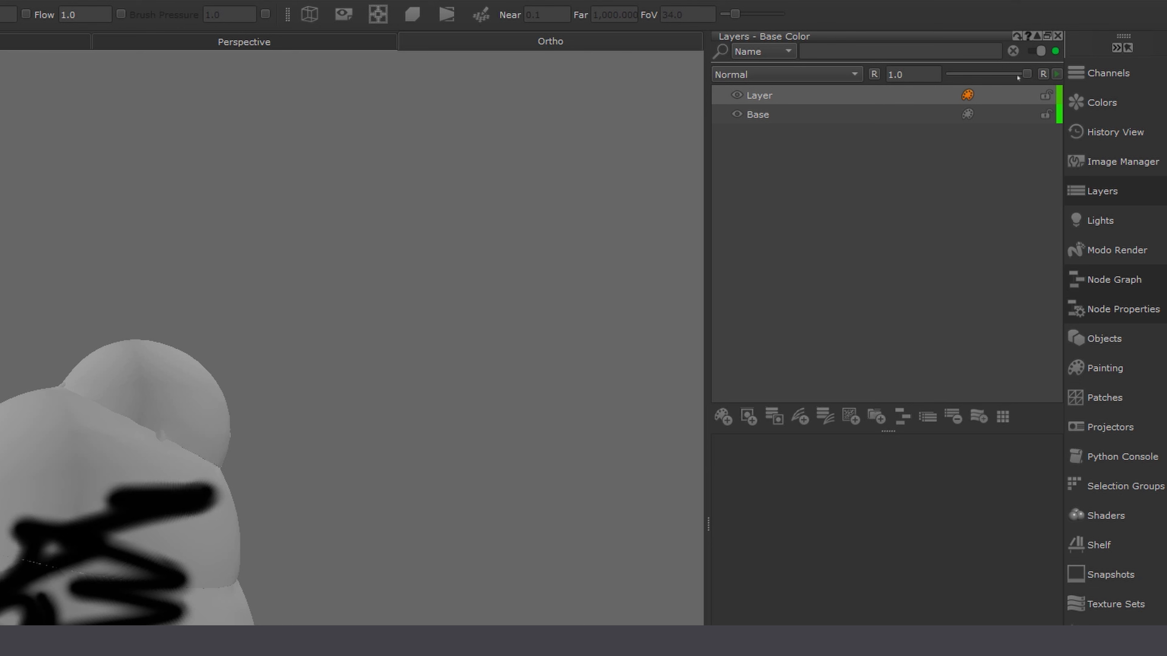
mouse_move(1025, 74)
mouse_down()
mouse_move(937, 74)
mouse_move(1013, 74)
mouse_move(888, 90)
mouse_up()
key(ctrl+z)
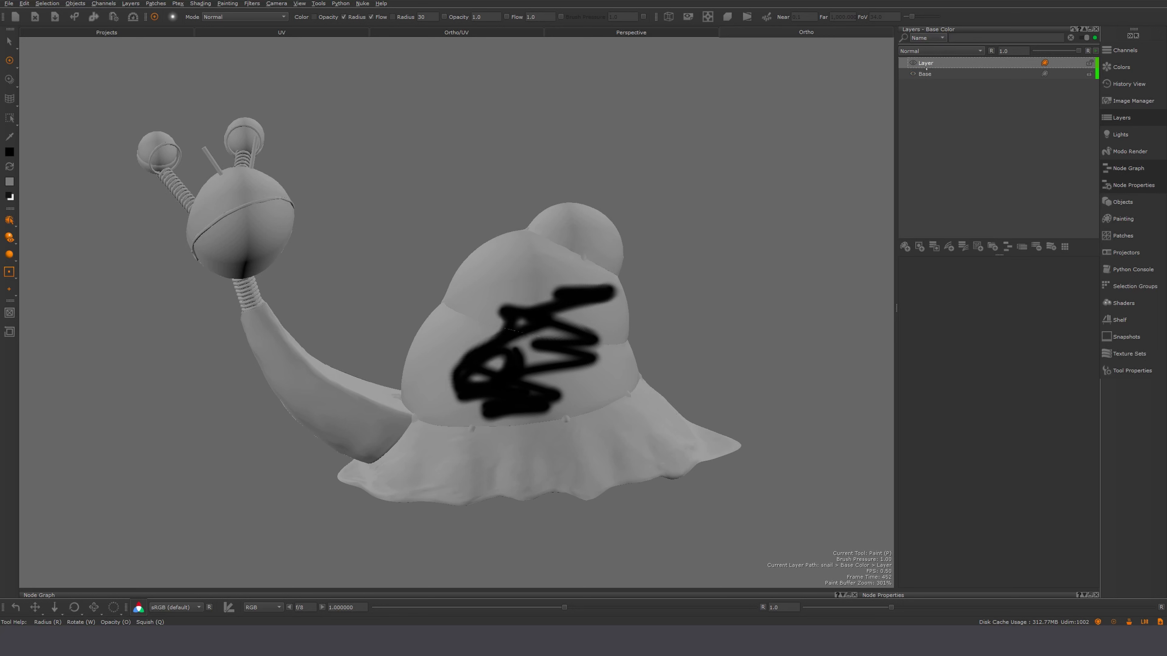
Rename the new paint layer to PaintIMported.
double_click(931, 63)
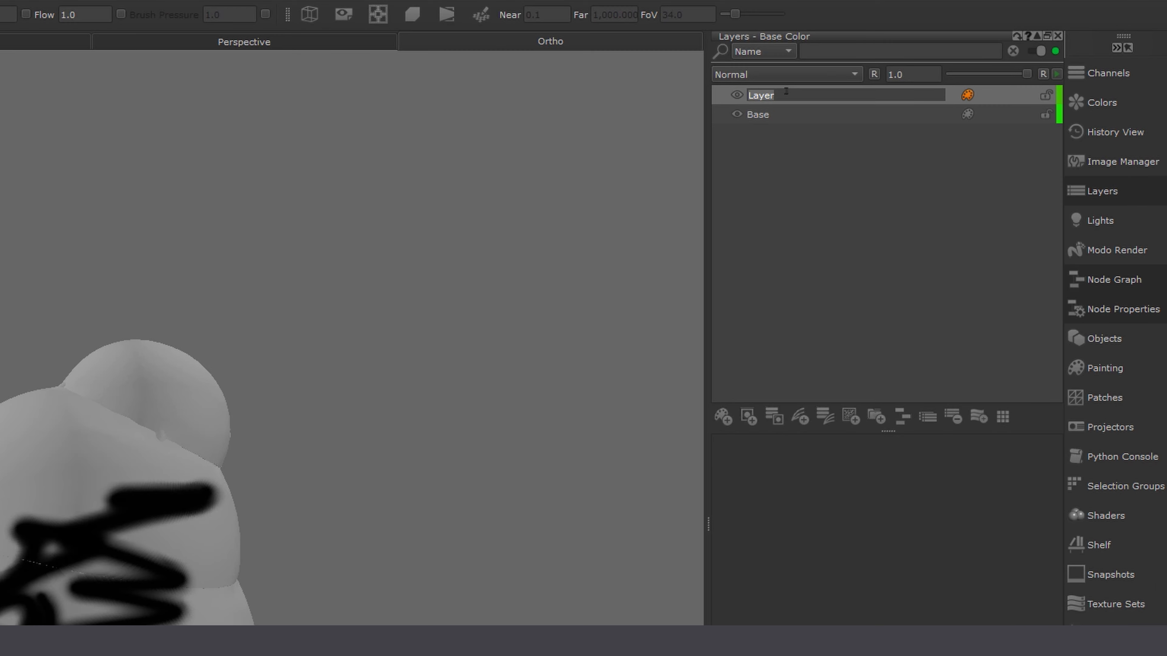
text(PaintIMported)
key(Return)
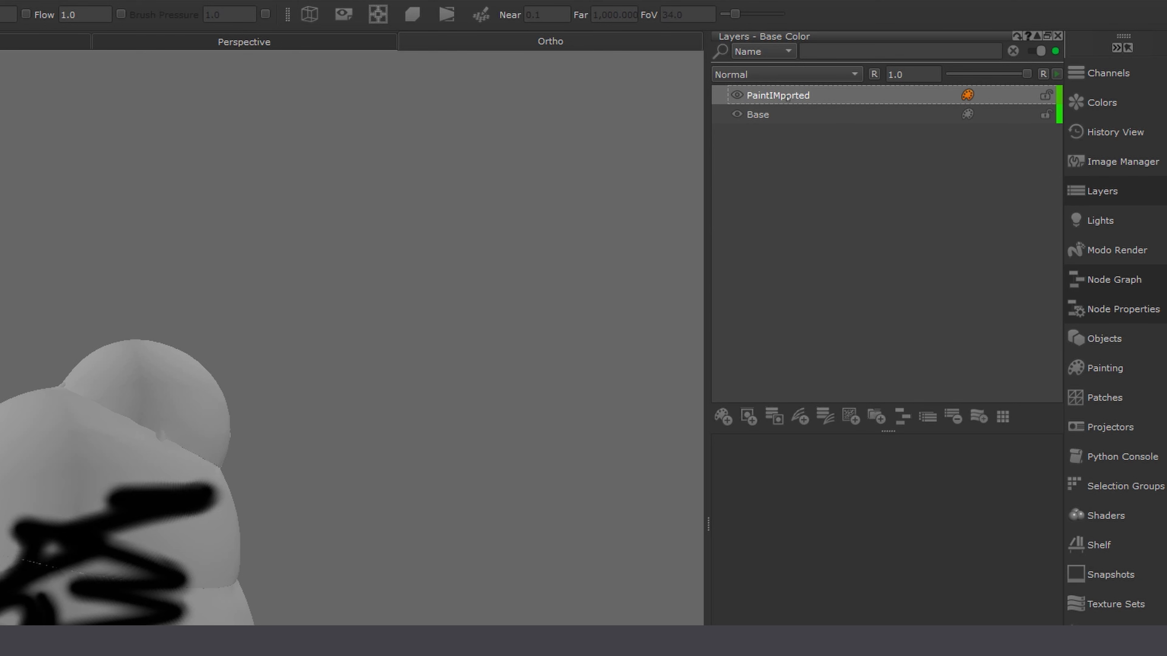
right_click(787, 96)
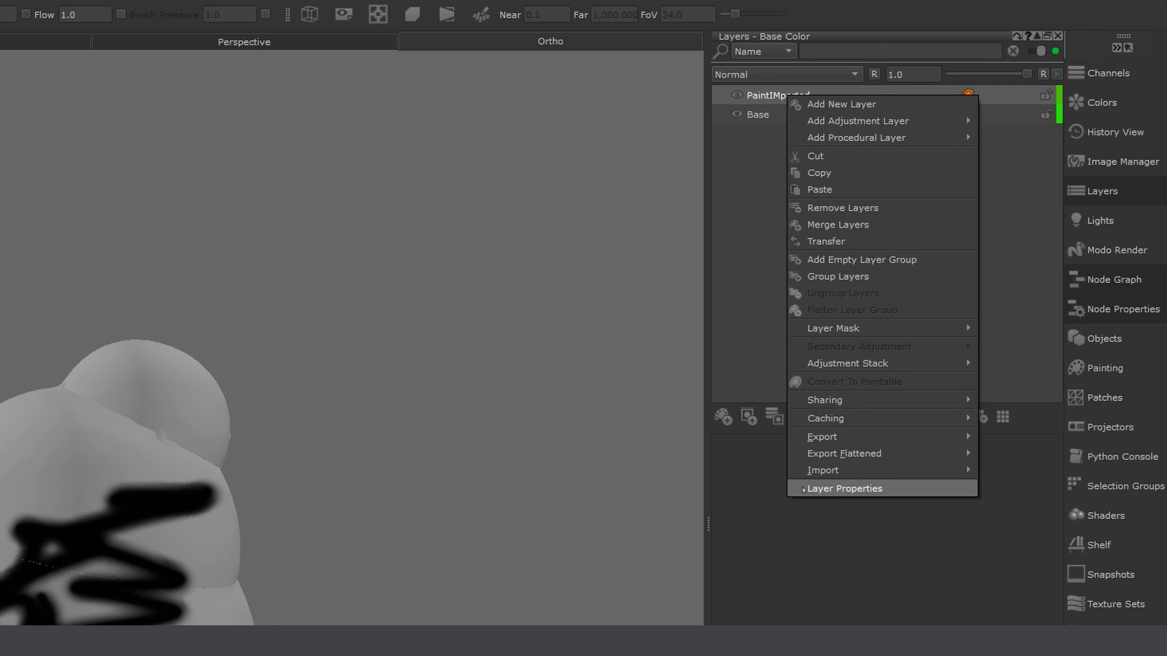
mouse_move(822, 474)
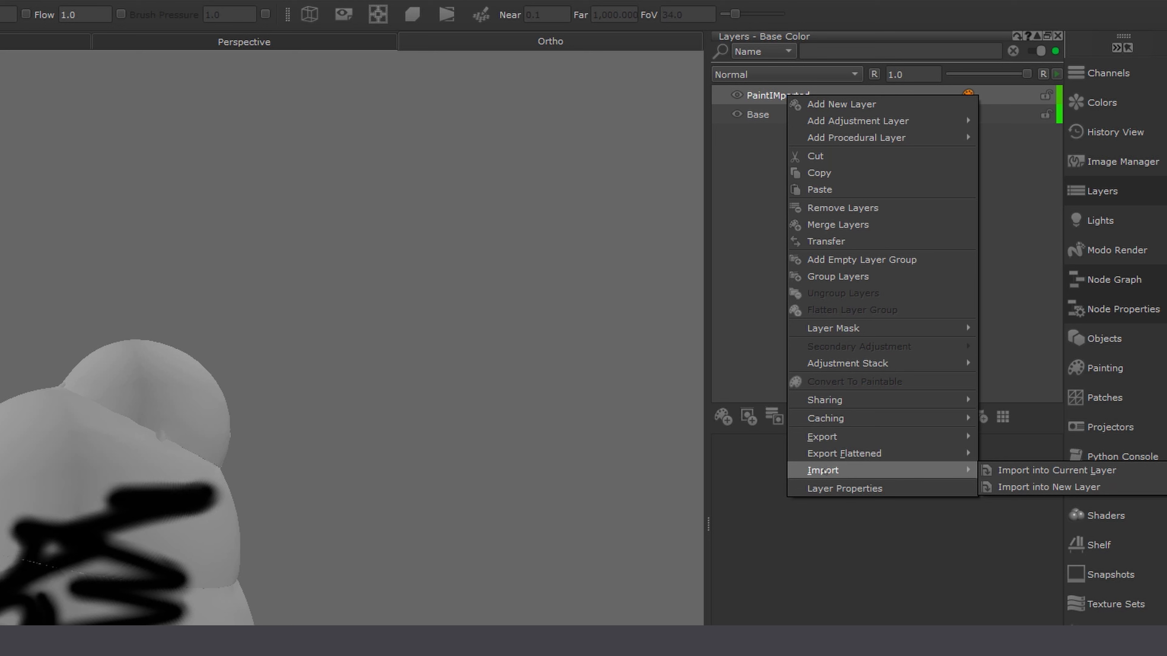
click(731, 513)
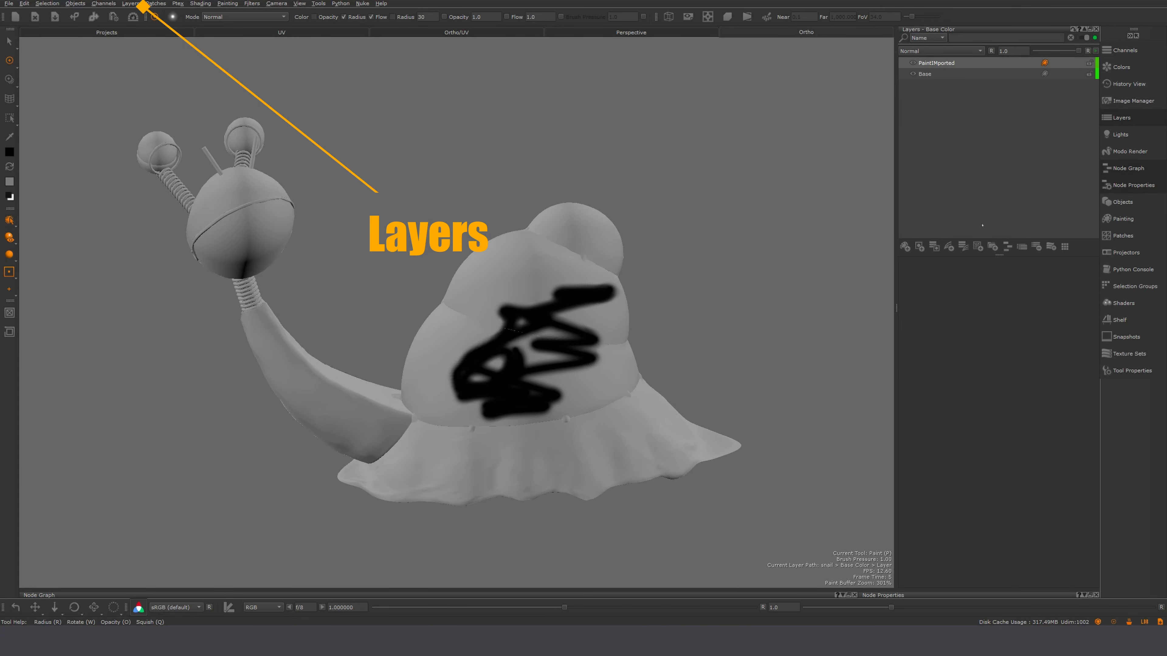
Import all patches of the projected.@.exr image sequence from the photscan folder into the current PaintIMported layer.
right_click(942, 63)
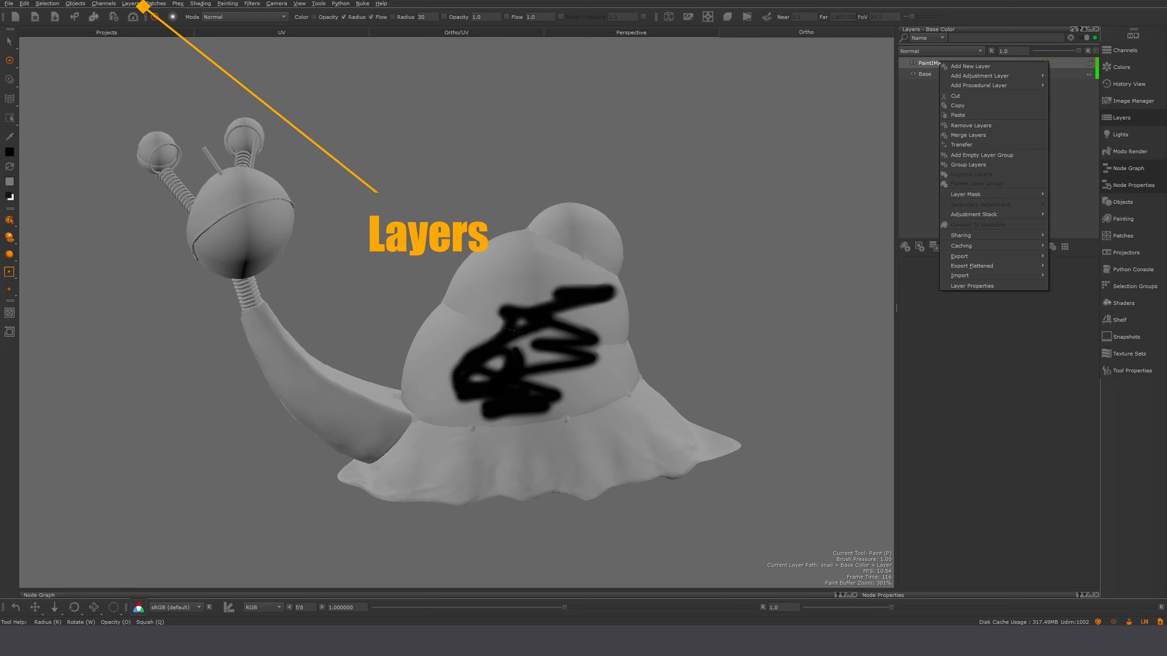
mouse_move(969, 276)
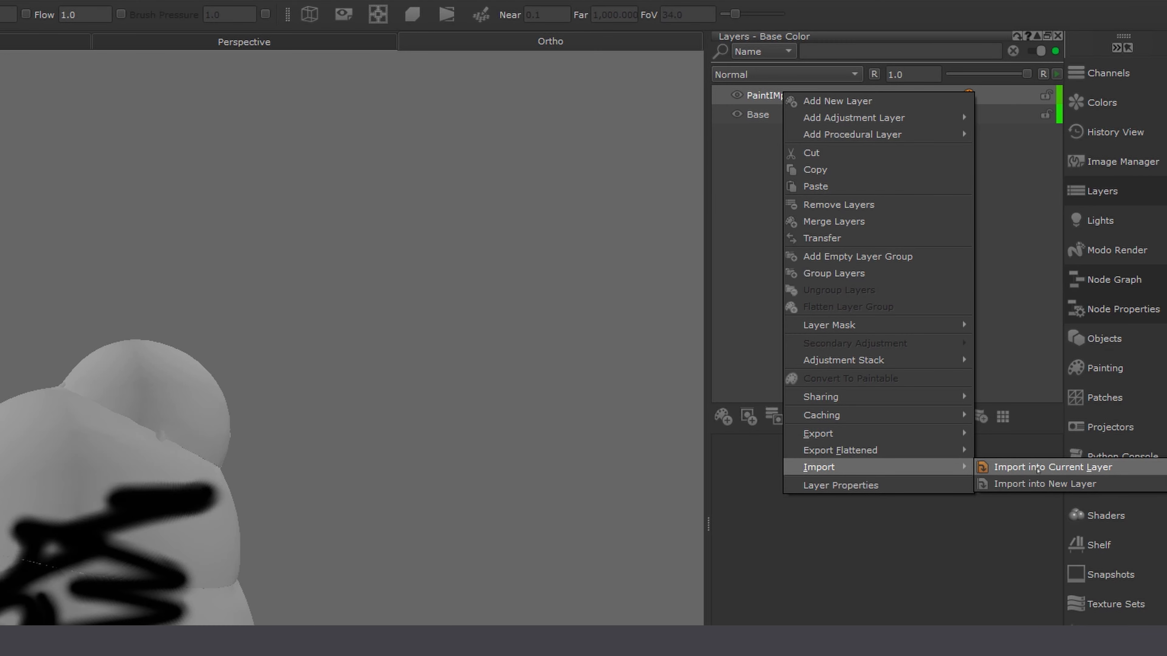
click(1093, 275)
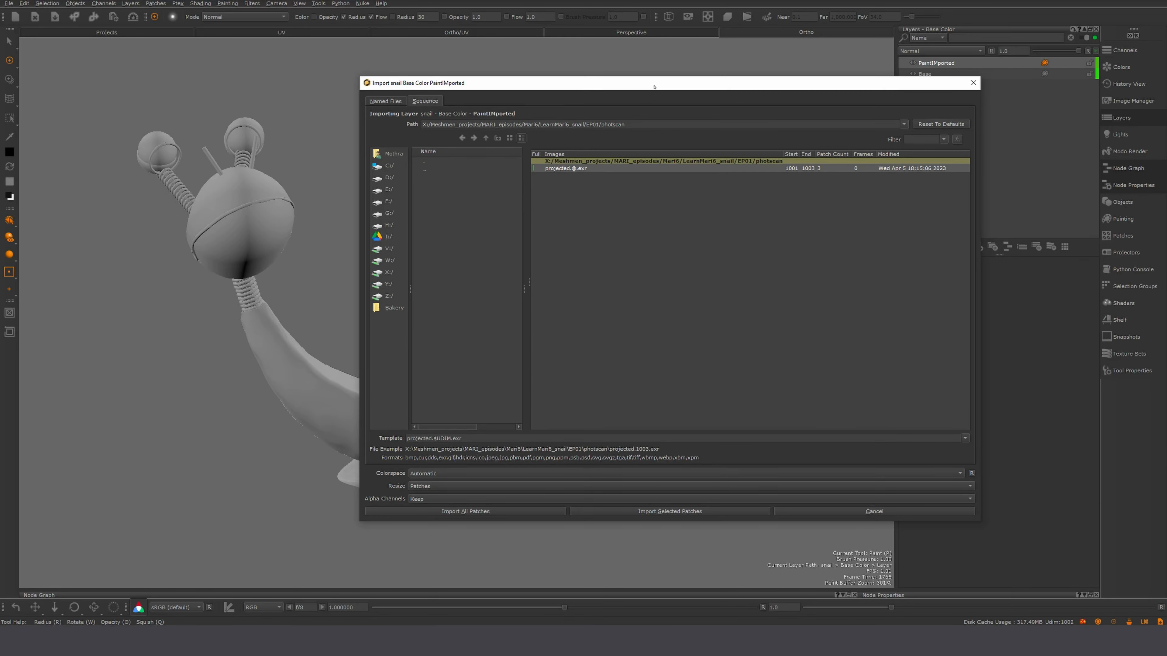
drag(654, 87, 652, 87)
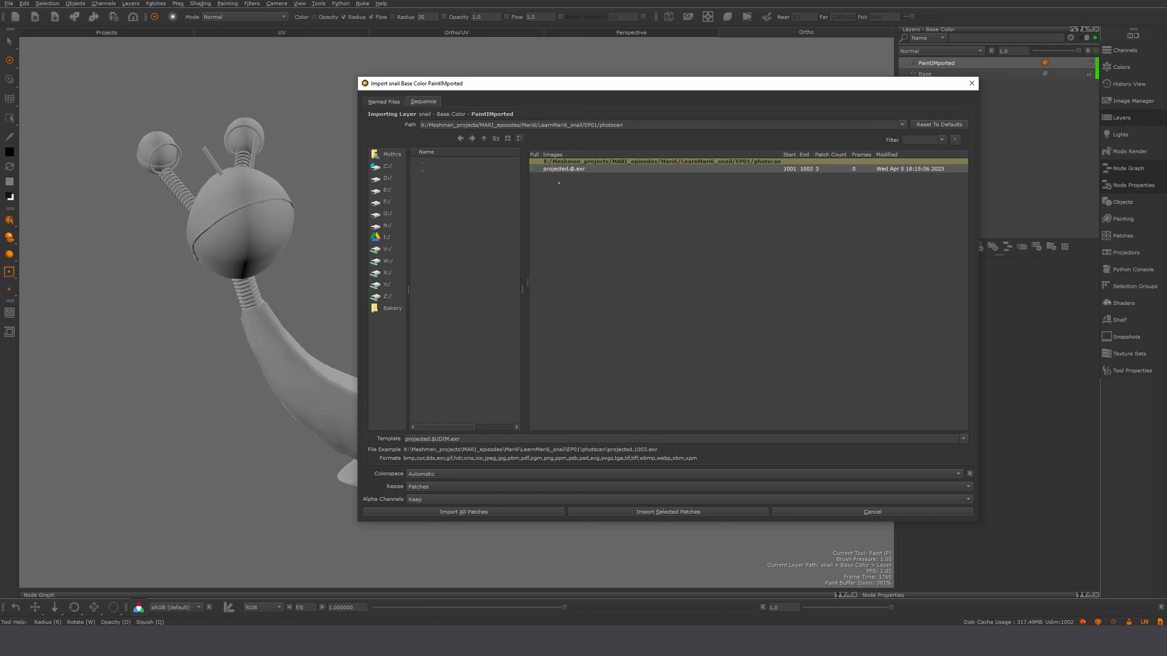
click(560, 169)
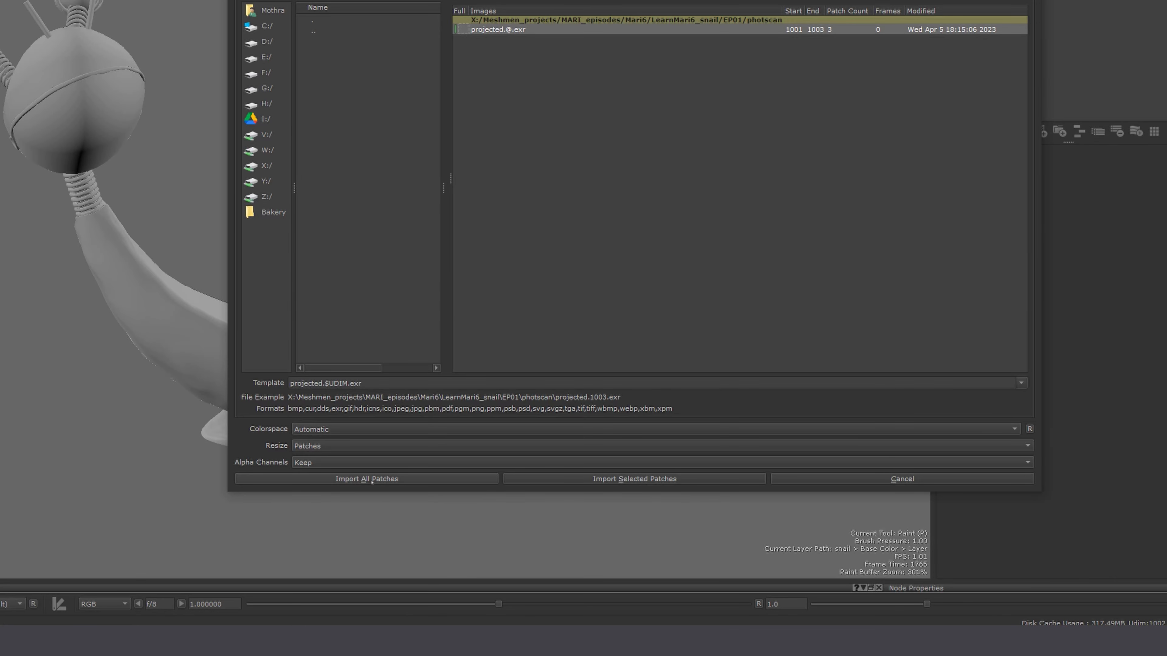
click(372, 479)
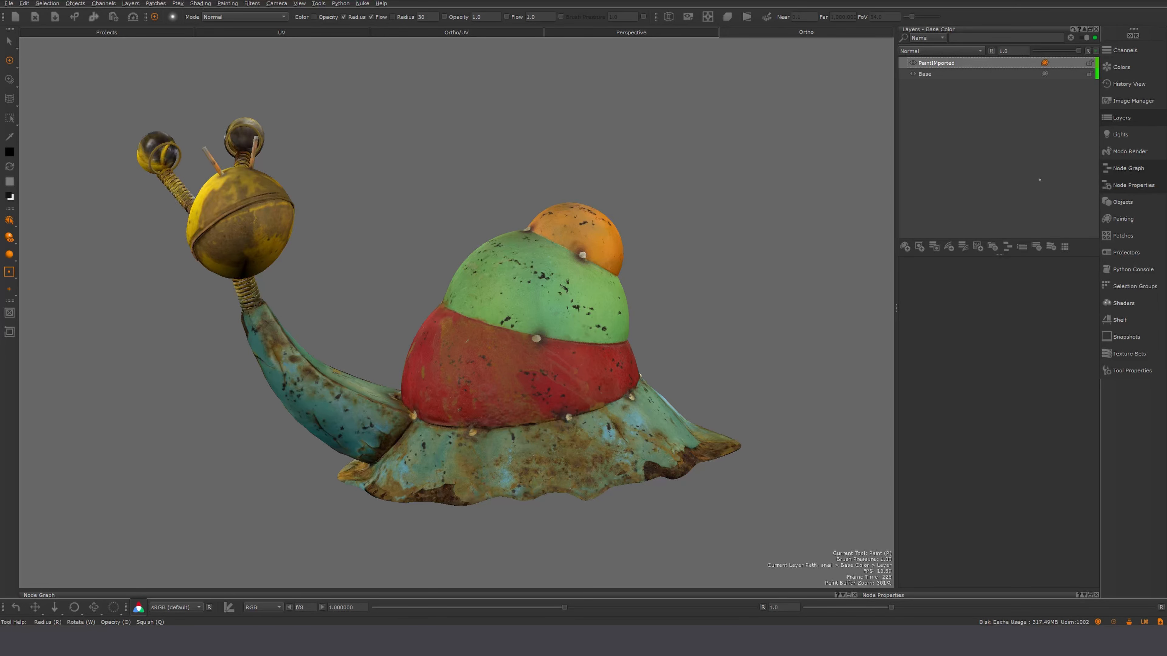
Delete the Base layer from the Base Color layer stack.
click(929, 76)
key(Delete)
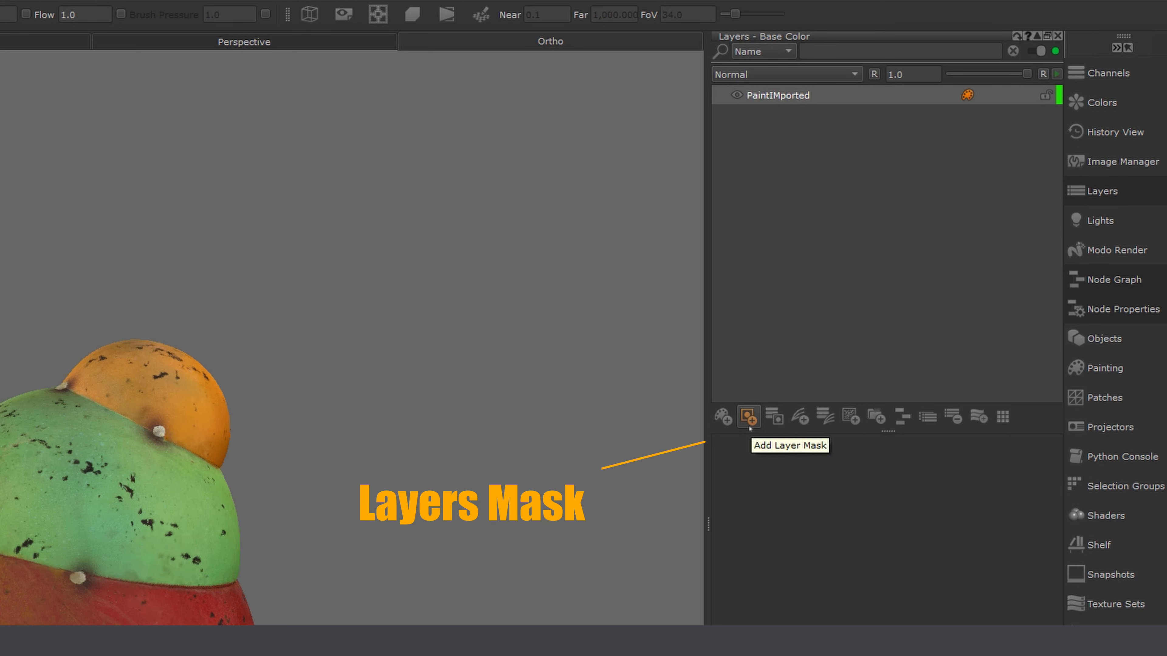
click(786, 266)
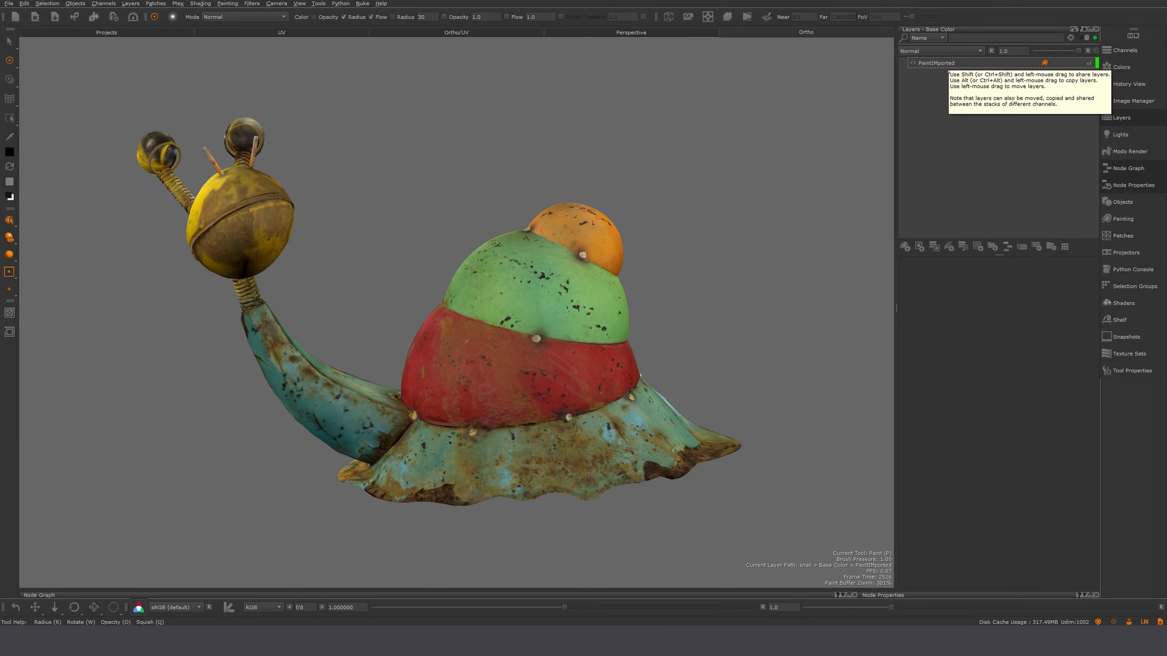
Create a Color procedural layer above the PaintIMported layer.
click(777, 98)
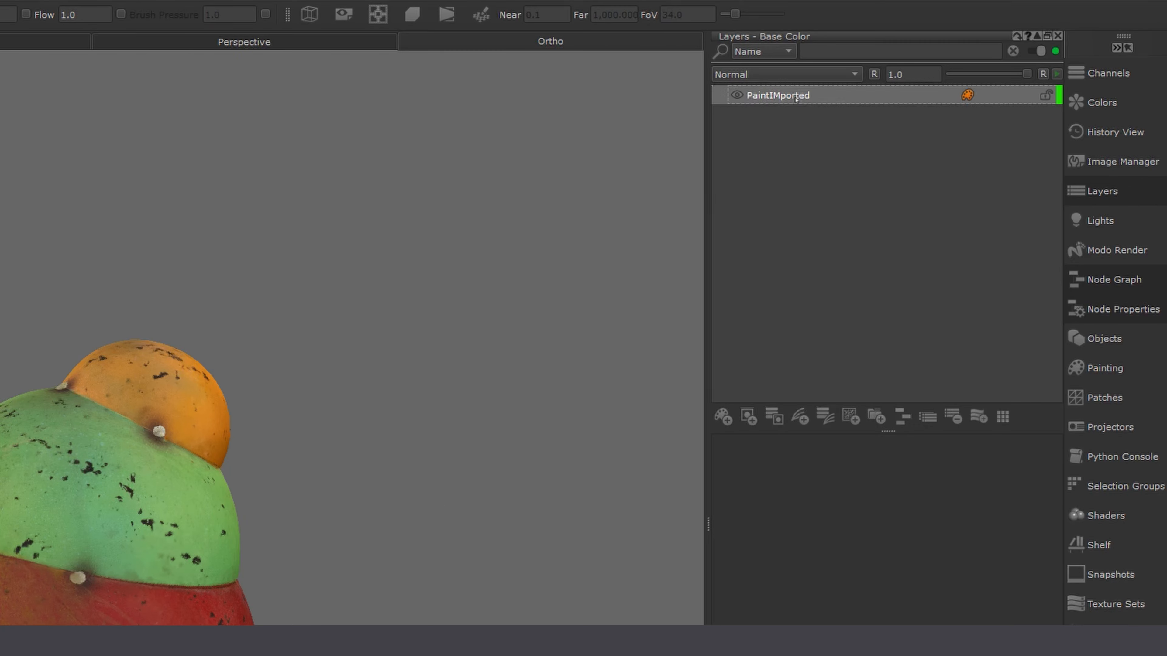
key(Tab)
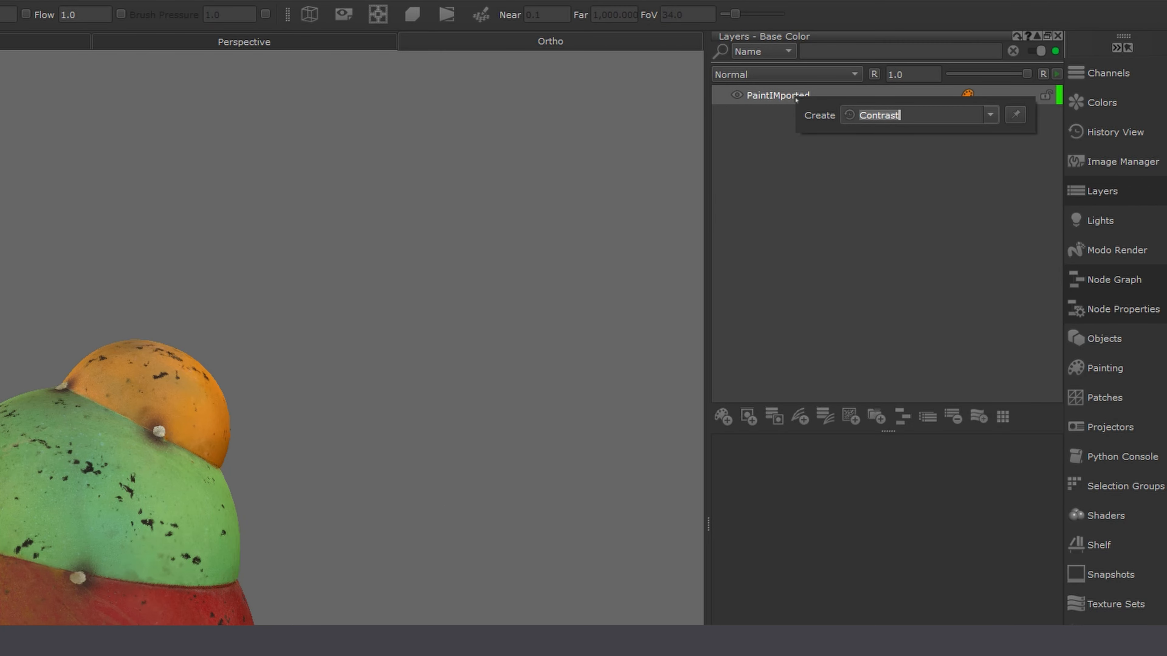
text(colo)
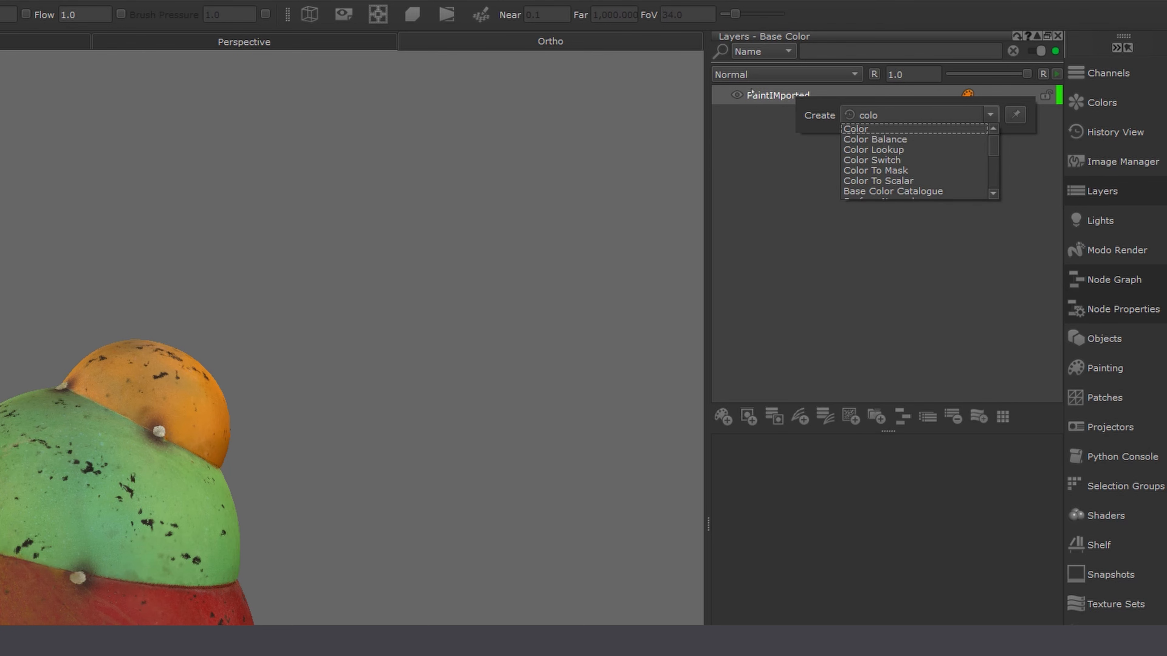
key(Down)
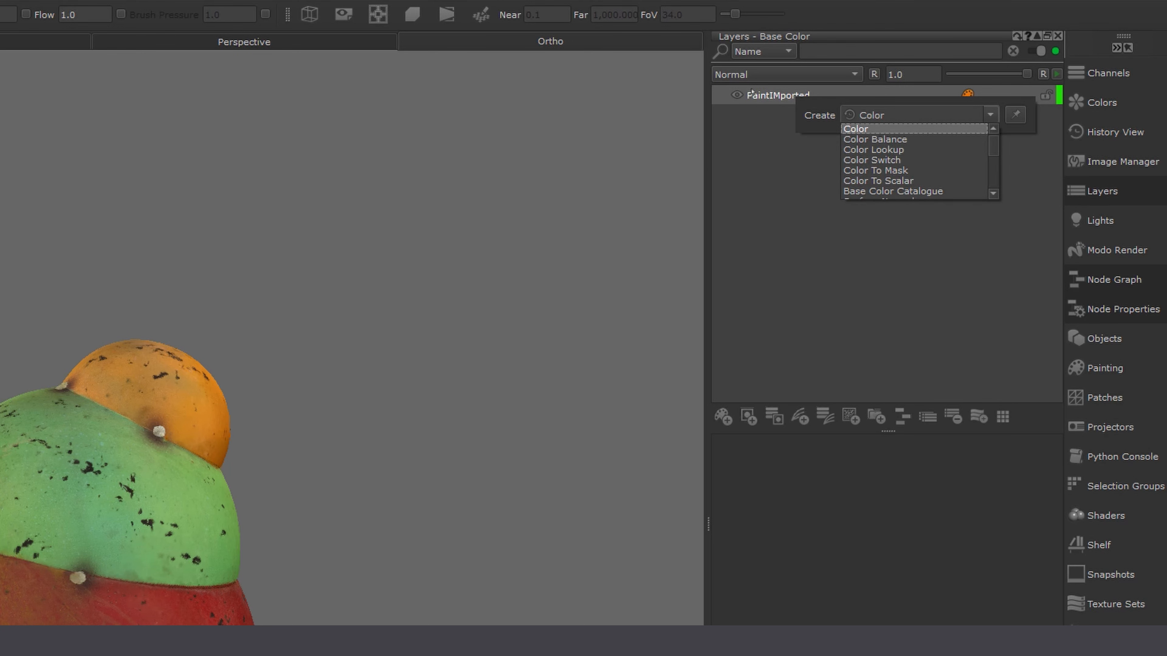
key(Return)
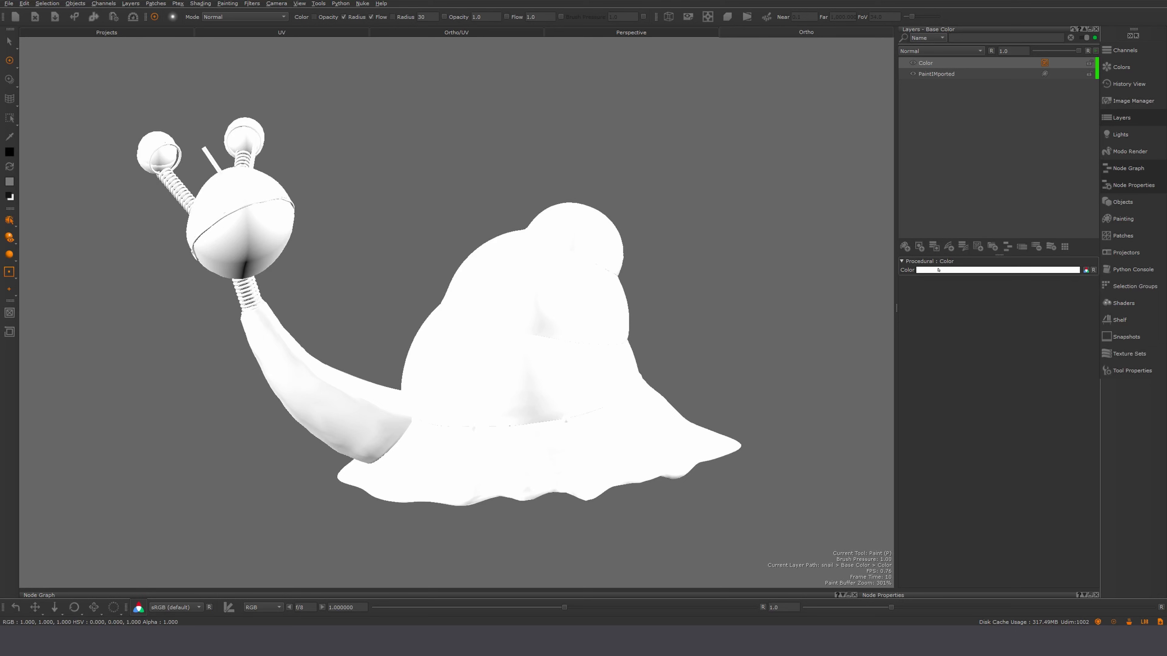
Set the Color layer's colour to a medium green and add a layer mask to it.
click(952, 271)
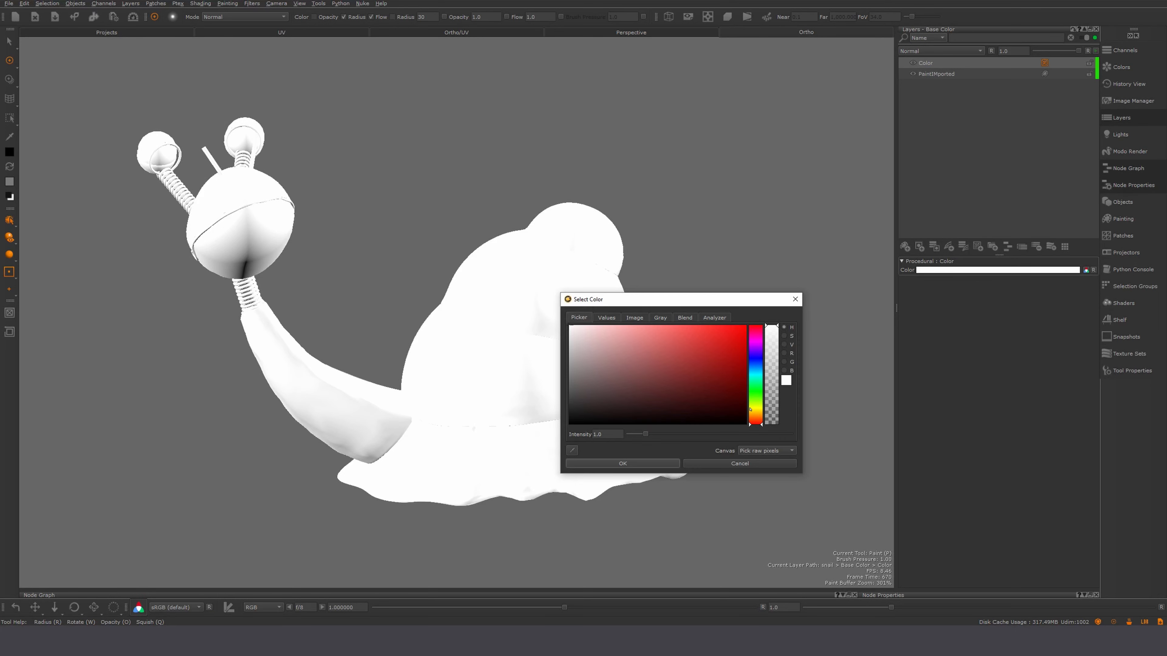
click(753, 387)
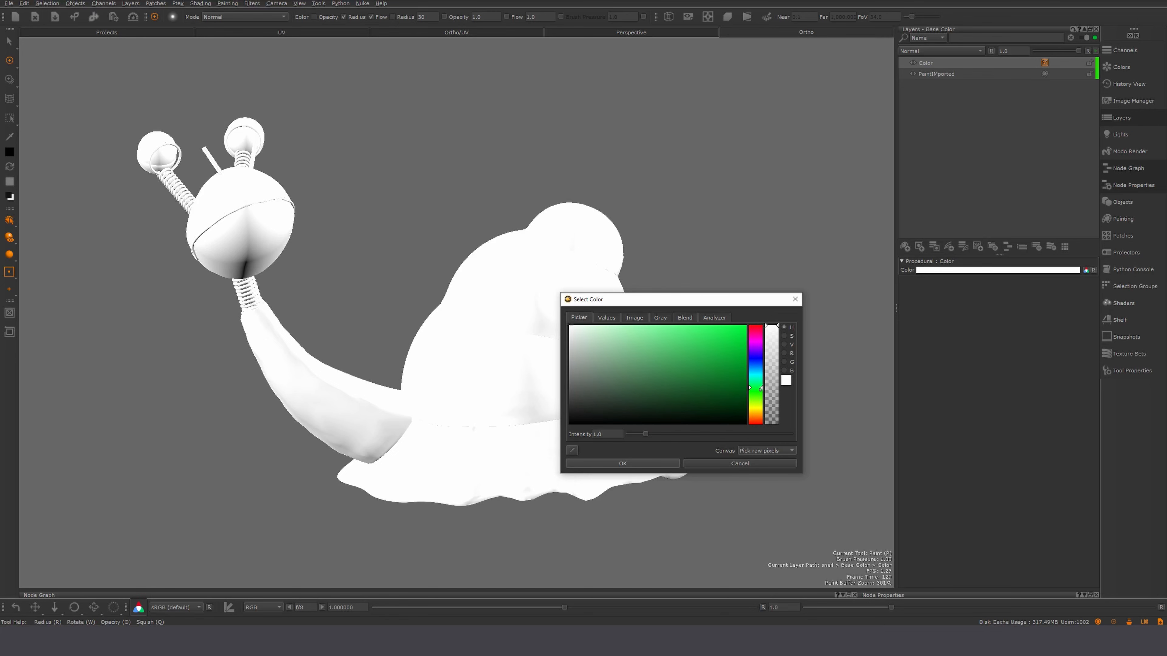
click(745, 363)
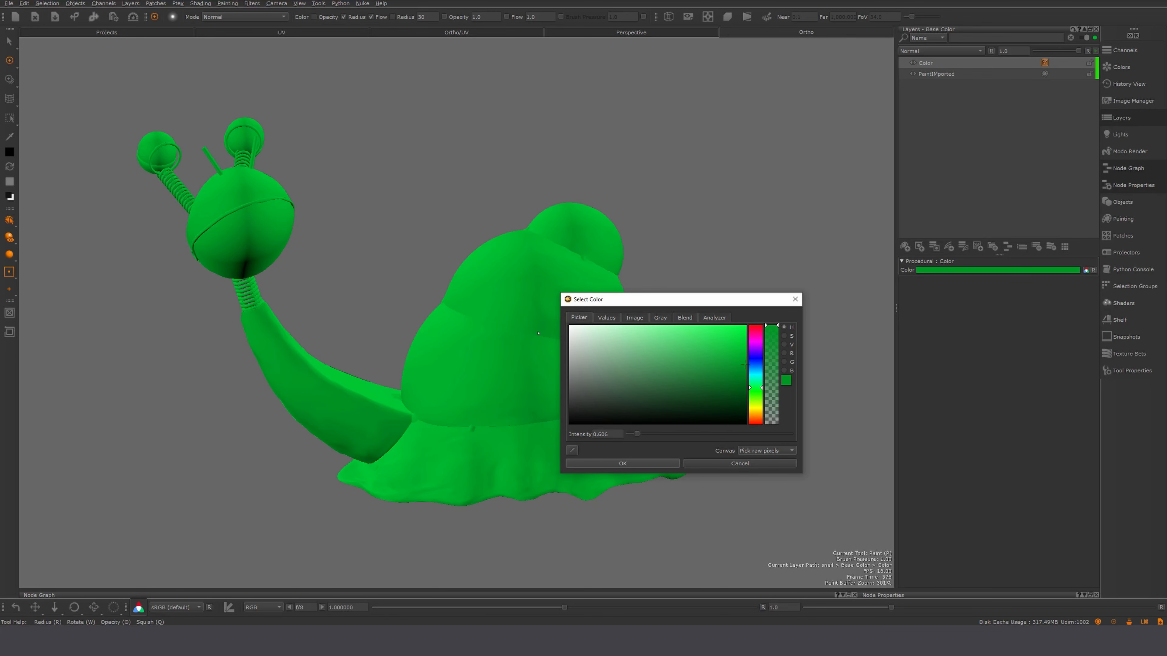
drag(744, 363, 760, 352)
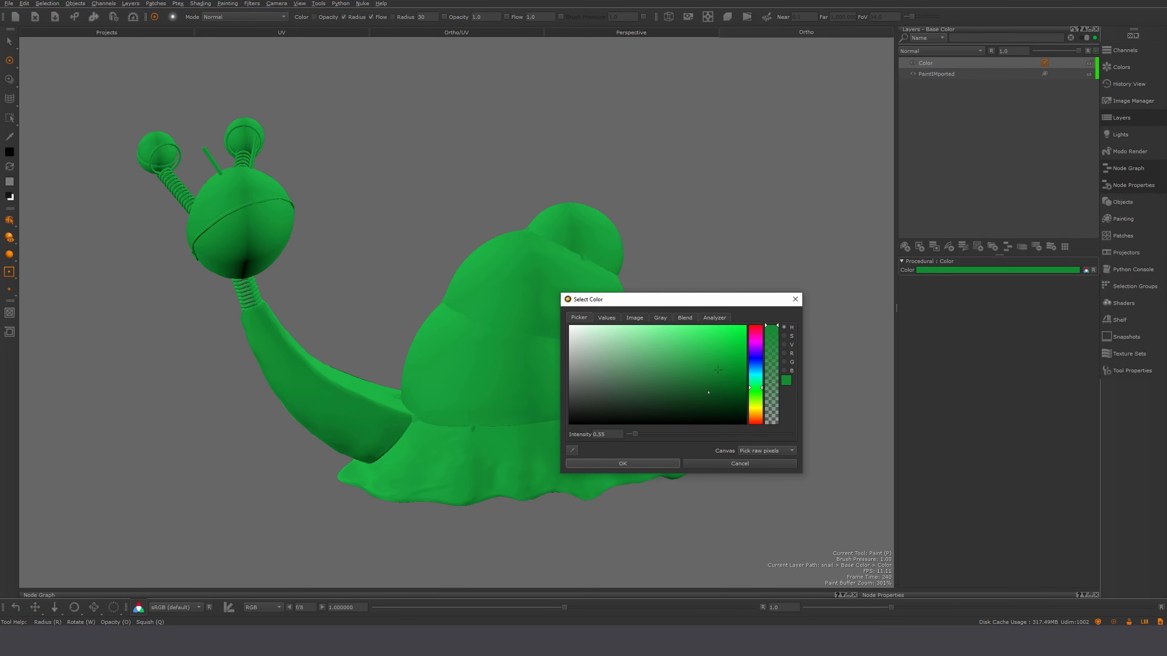
click(623, 463)
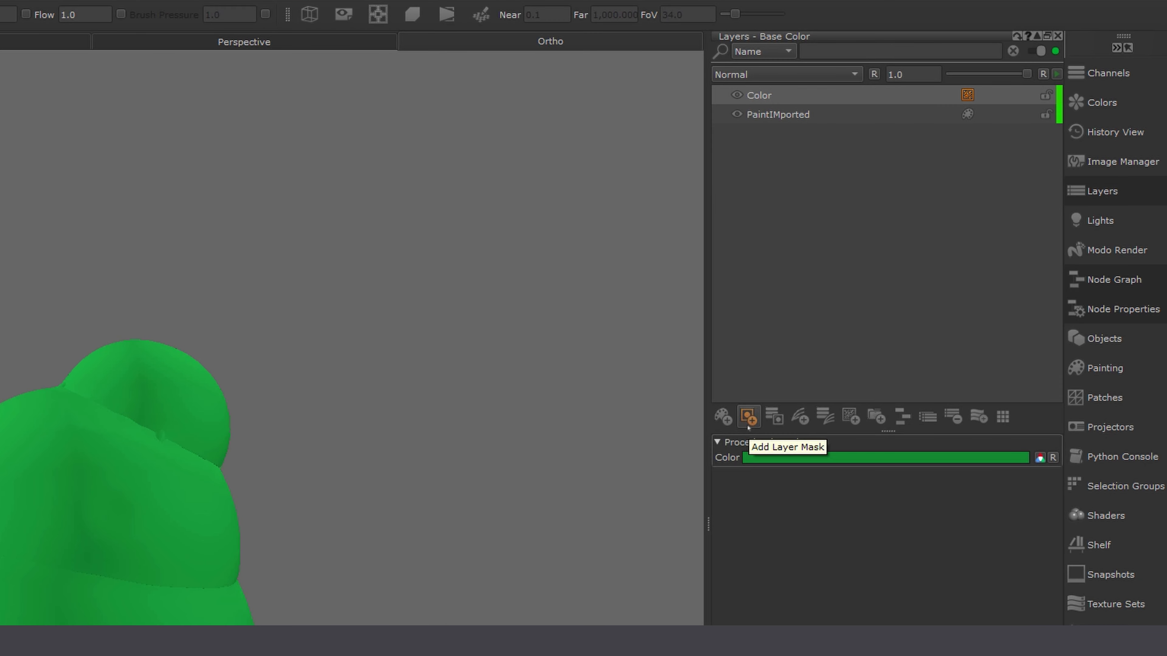
click(920, 246)
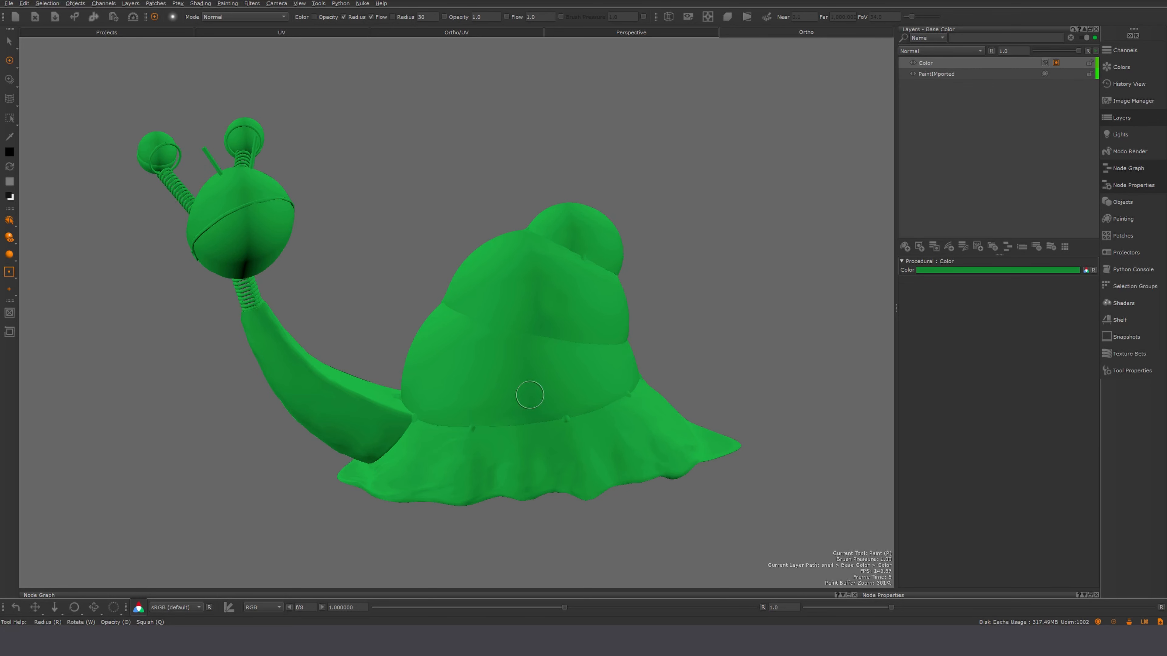
Select the whole snail to black out the Color layer's mask, and reset the painting colours to white foreground and black background.
click(9, 42)
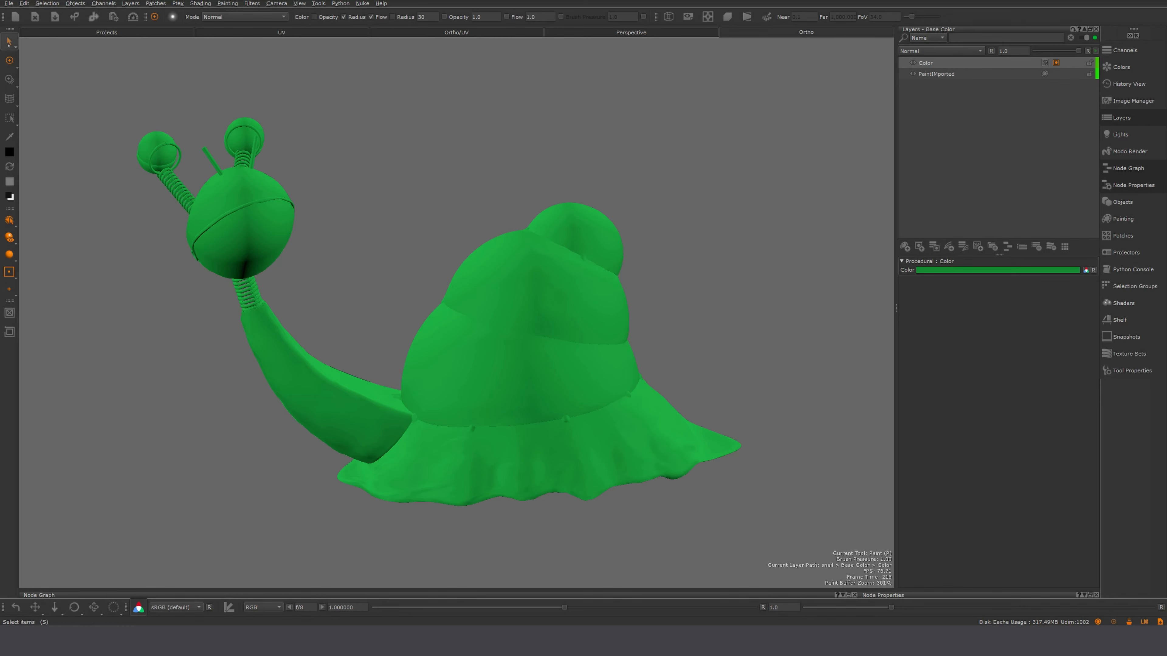
alt+right_drag(427, 236, 345, 227)
click(527, 214)
drag(745, 141, 107, 546)
alt+drag(444, 471, 265, 348)
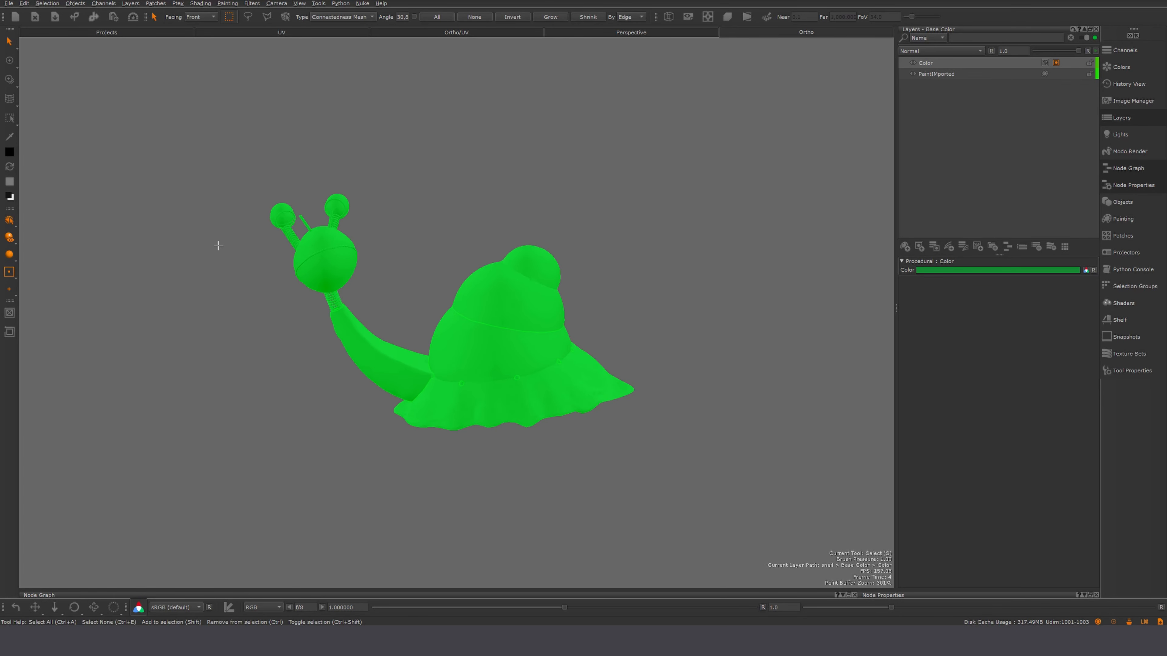
key(d)
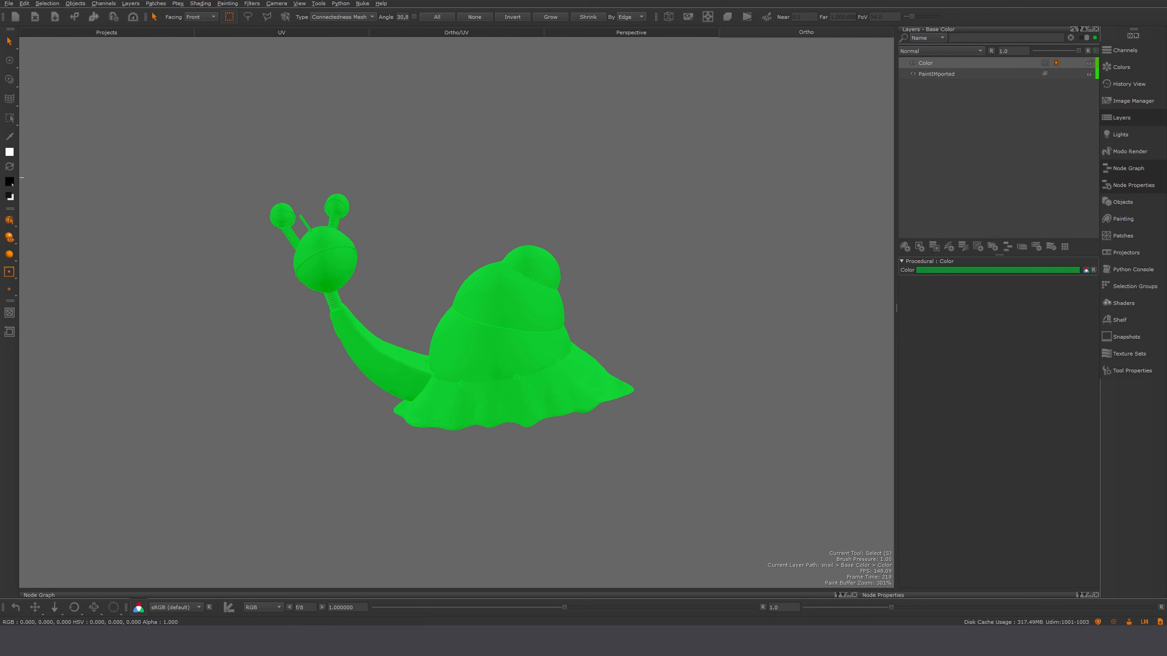
click(680, 226)
Paint white into the Color layer's mask over the shell's middle tier with a brush radius of 216.
alt+right_drag(591, 344, 717, 386)
alt+middle_drag(637, 356, 661, 318)
alt+right_drag(662, 319, 612, 357)
alt+drag(612, 357, 586, 363)
alt+right_drag(585, 364, 666, 376)
alt+drag(666, 376, 620, 374)
alt+right_drag(620, 375, 615, 373)
mouse_move(614, 373)
alt+mouse_down()
mouse_move(597, 370)
mouse_move(674, 356)
mouse_move(559, 345)
mouse_move(644, 343)
alt+mouse_up()
key(p)
key(ctrl+z)
key(r)
click(590, 375)
mouse_move(591, 375)
mouse_down()
mouse_move(537, 384)
mouse_move(477, 350)
mouse_move(746, 361)
mouse_move(528, 414)
mouse_move(601, 266)
mouse_up()
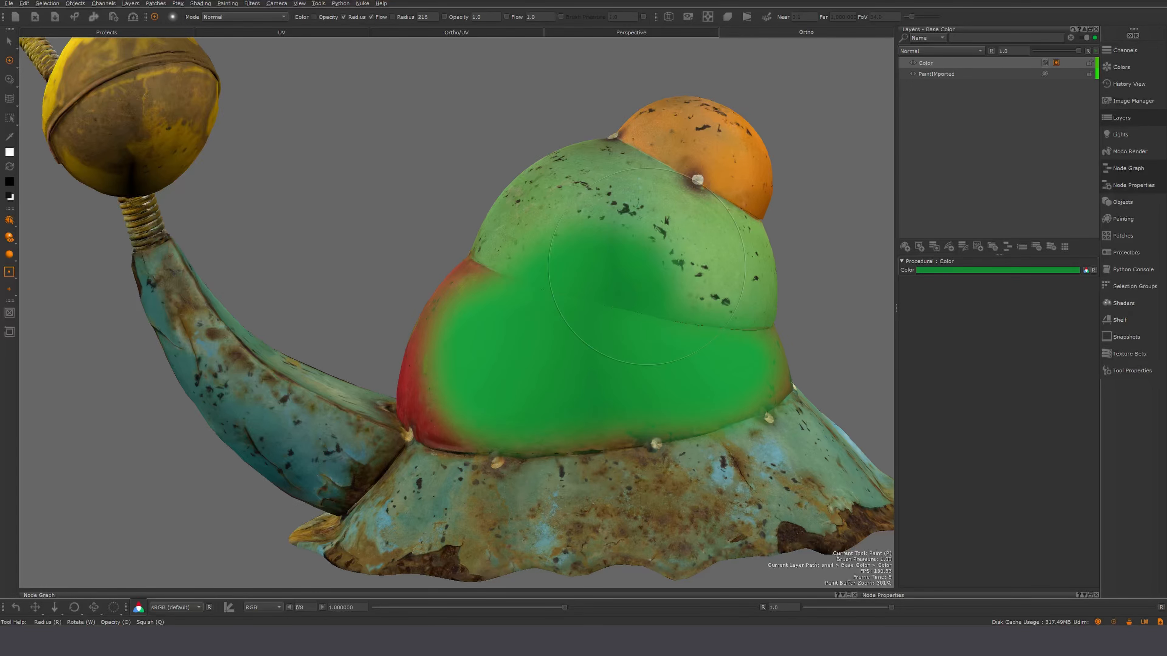
key(ctrl+z)
mouse_move(708, 267)
mouse_down()
mouse_move(573, 210)
mouse_move(717, 203)
mouse_move(529, 257)
mouse_move(643, 294)
mouse_up()
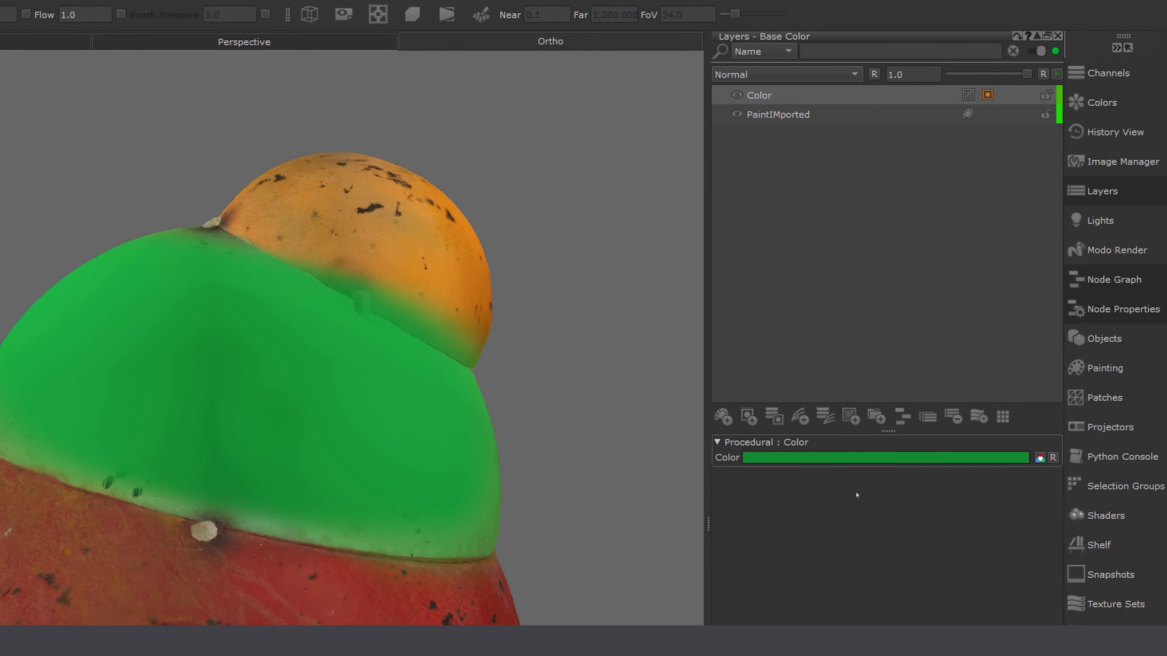
Try a pale mint for the Color procedural and settle on a medium green.
click(856, 458)
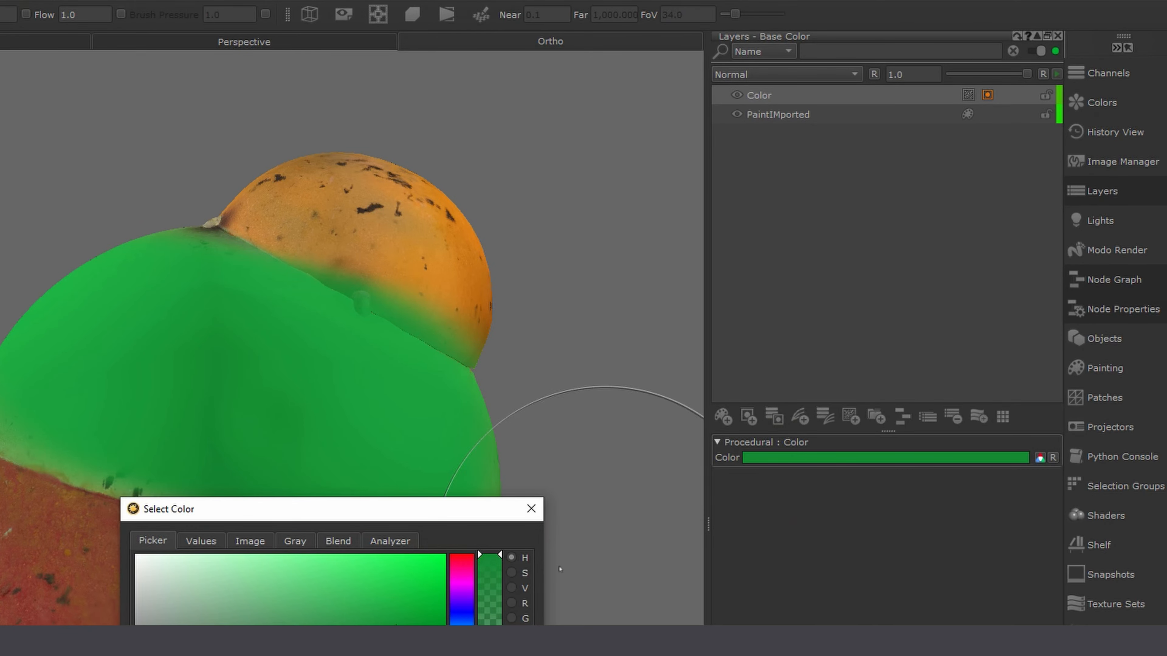
click(604, 349)
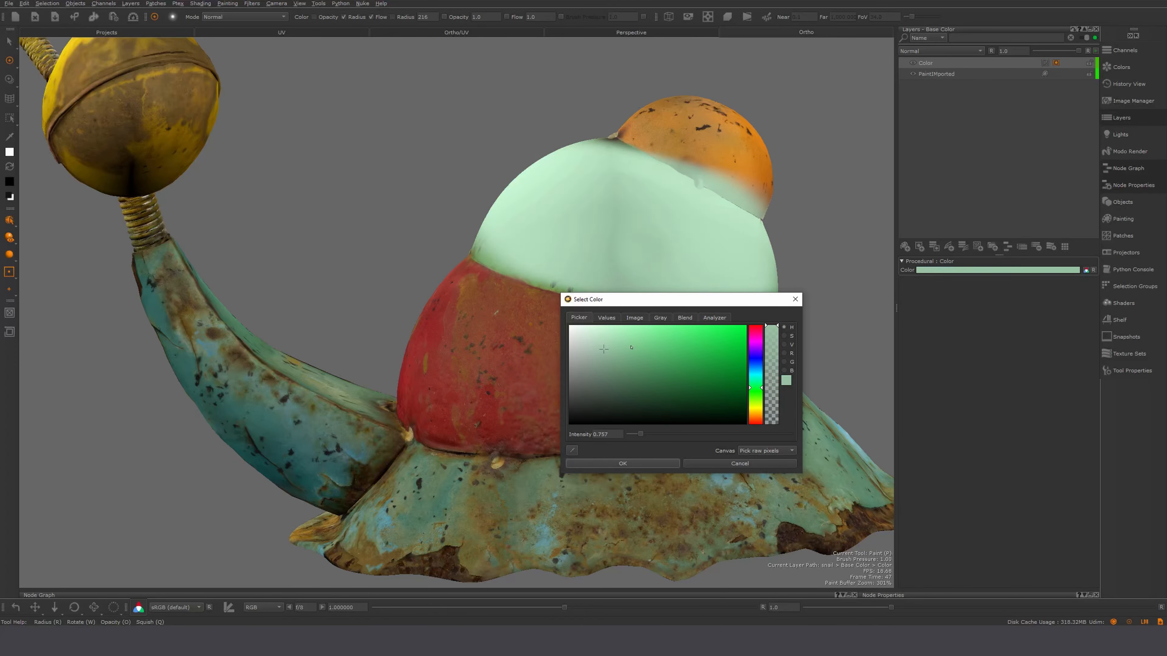
drag(631, 348, 716, 373)
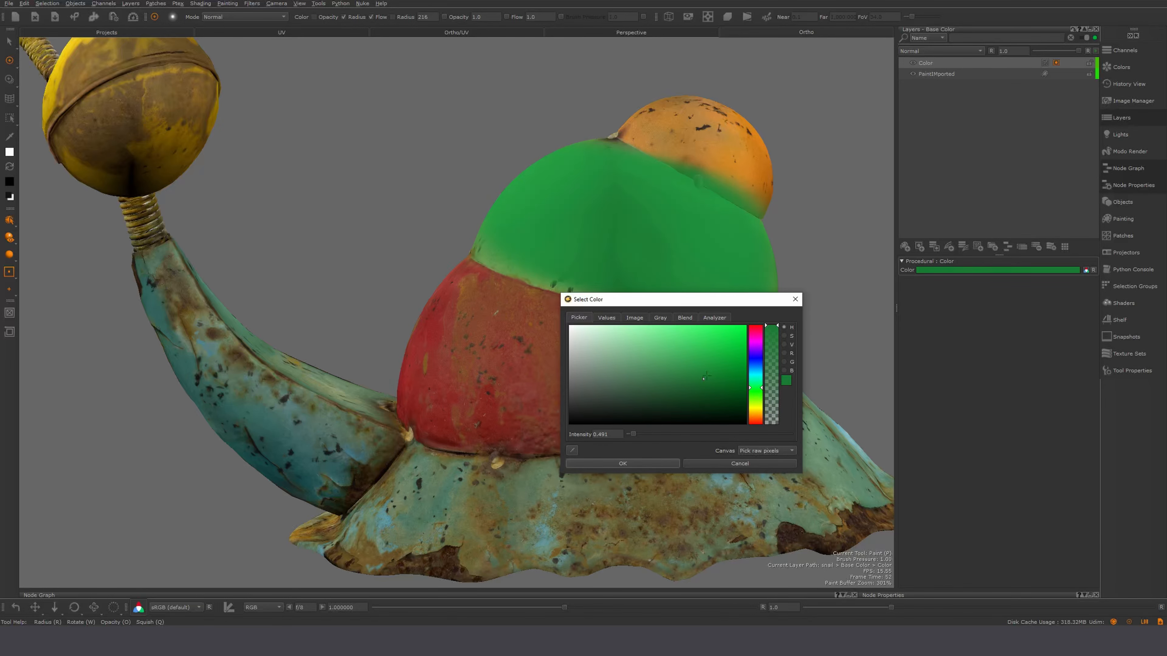
click(623, 463)
Remove the painted layer mask from the Color layer.
mouse_move(688, 324)
alt+mouse_down()
mouse_move(699, 316)
mouse_move(618, 311)
mouse_move(710, 303)
alt+mouse_up()
alt+right_drag(711, 303, 711, 294)
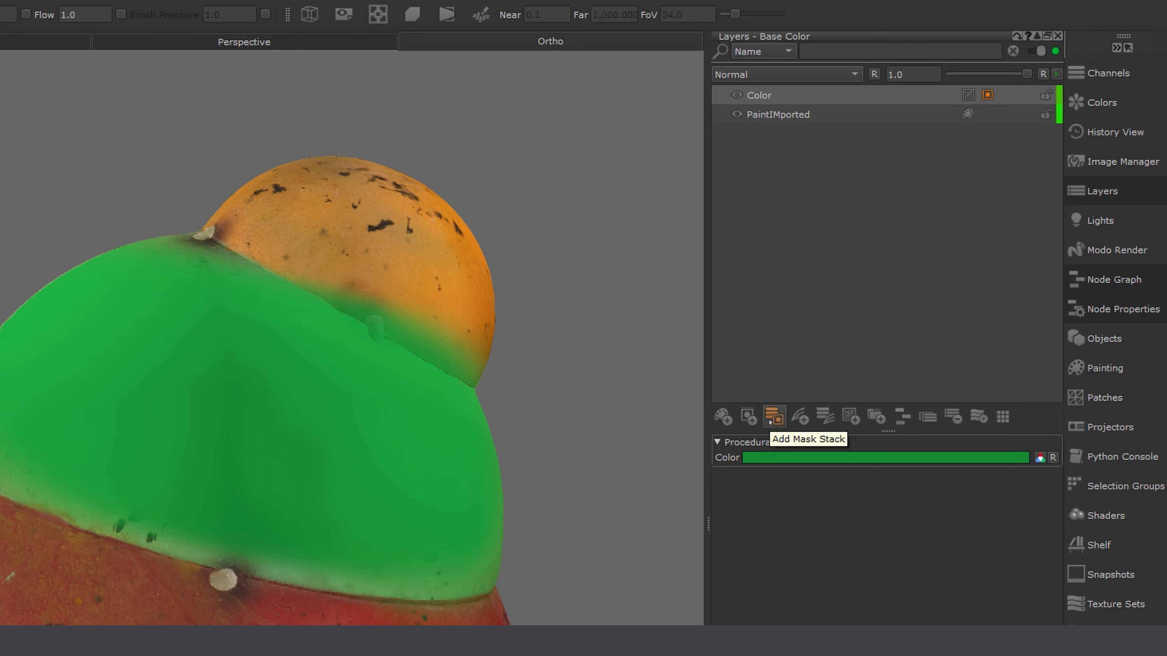
click(797, 324)
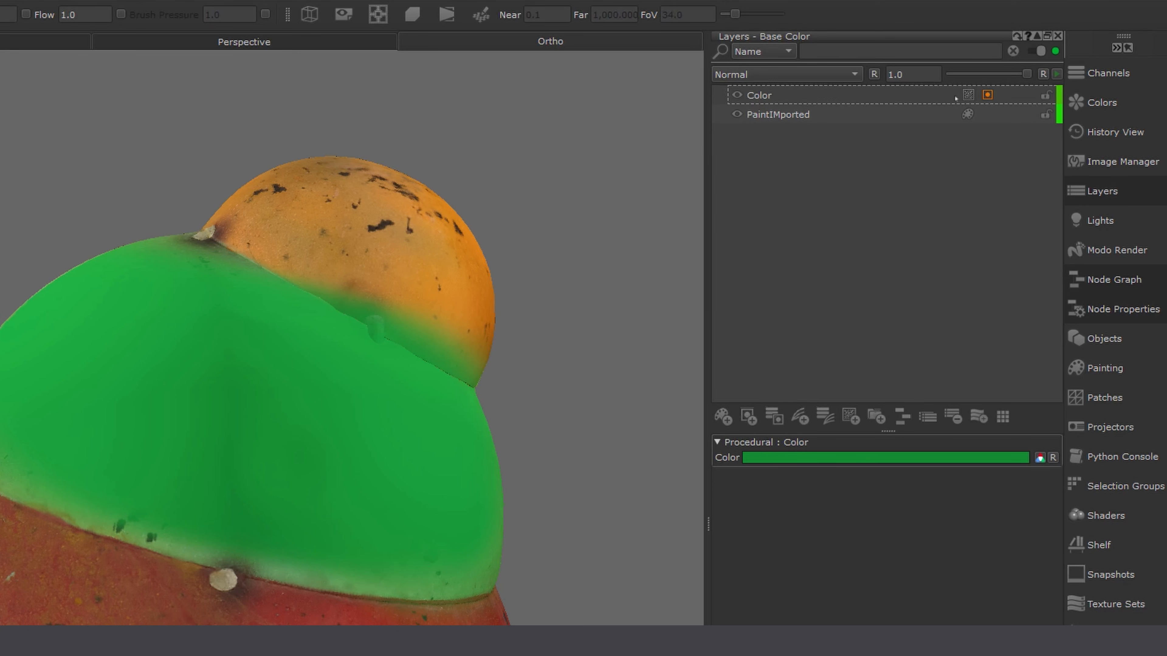
click(985, 99)
right_click(987, 96)
click(989, 98)
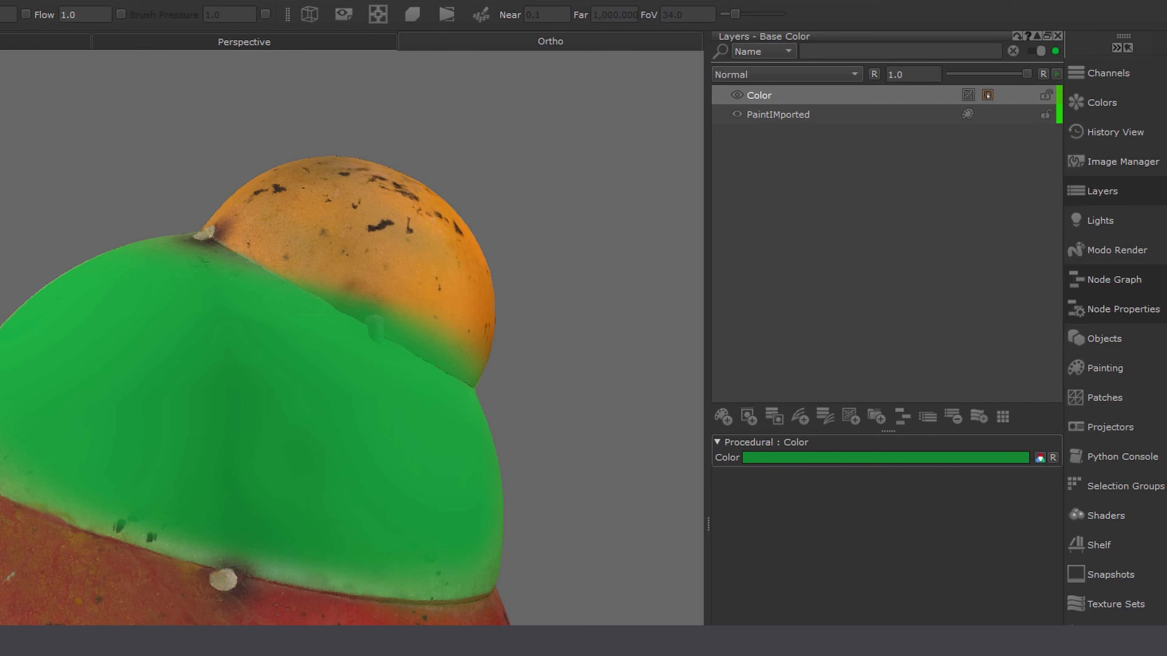
right_click(990, 98)
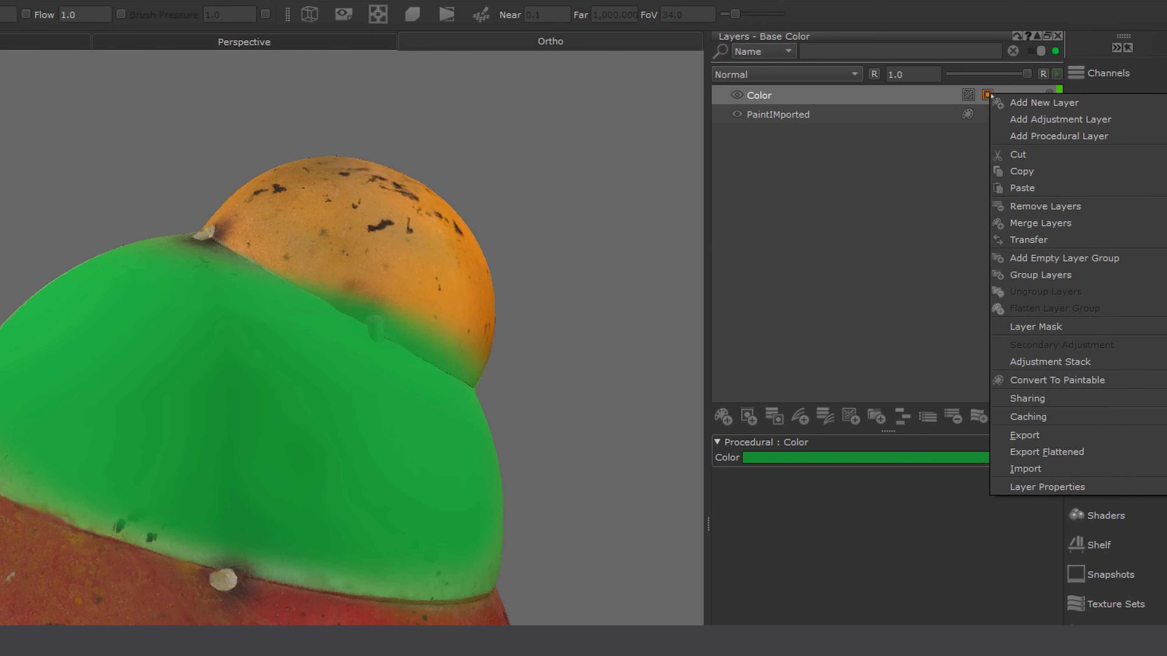
mouse_move(1025, 335)
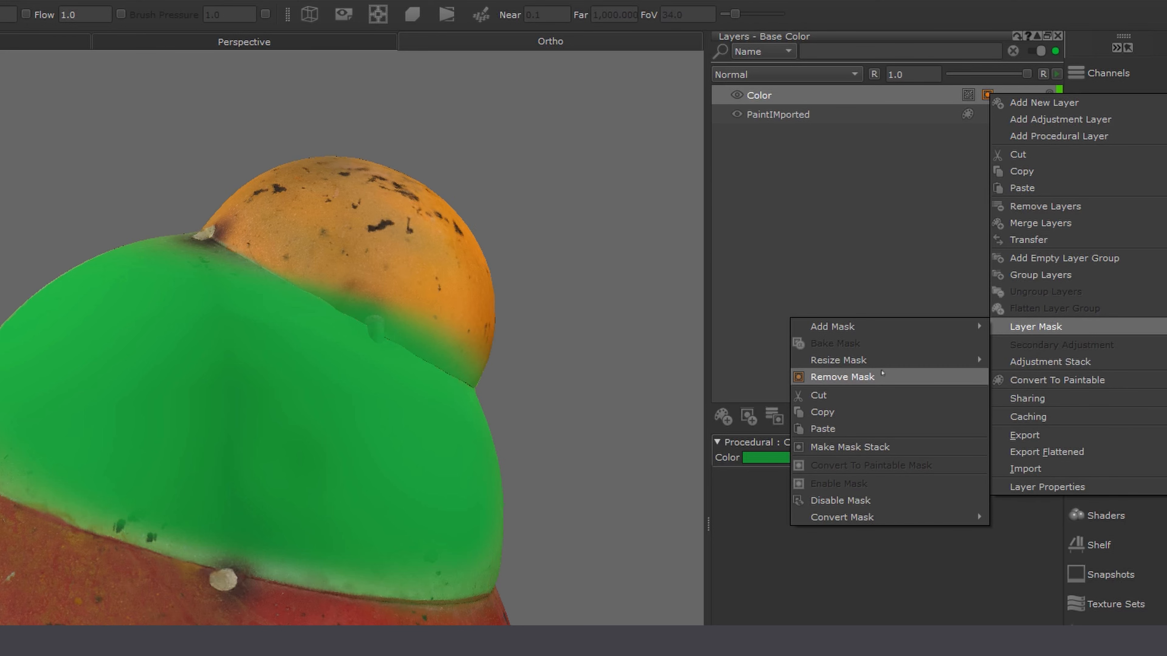
click(881, 377)
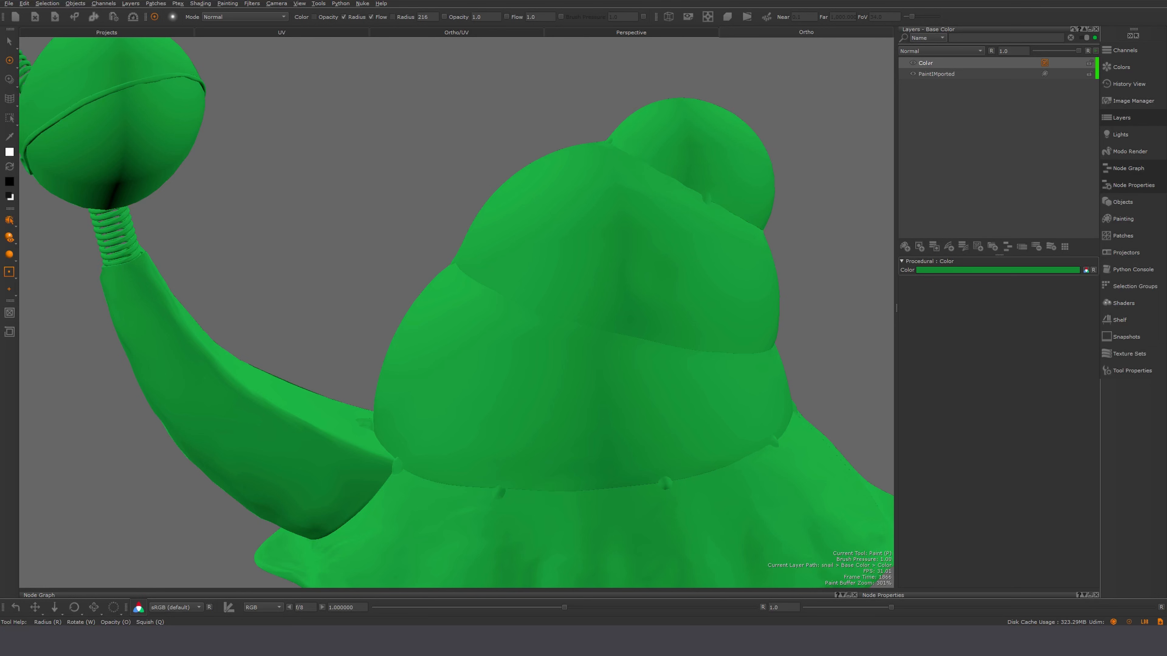
Add a mask stack to the Color layer and dock its opened palette beneath the Base Color layer stack.
click(959, 230)
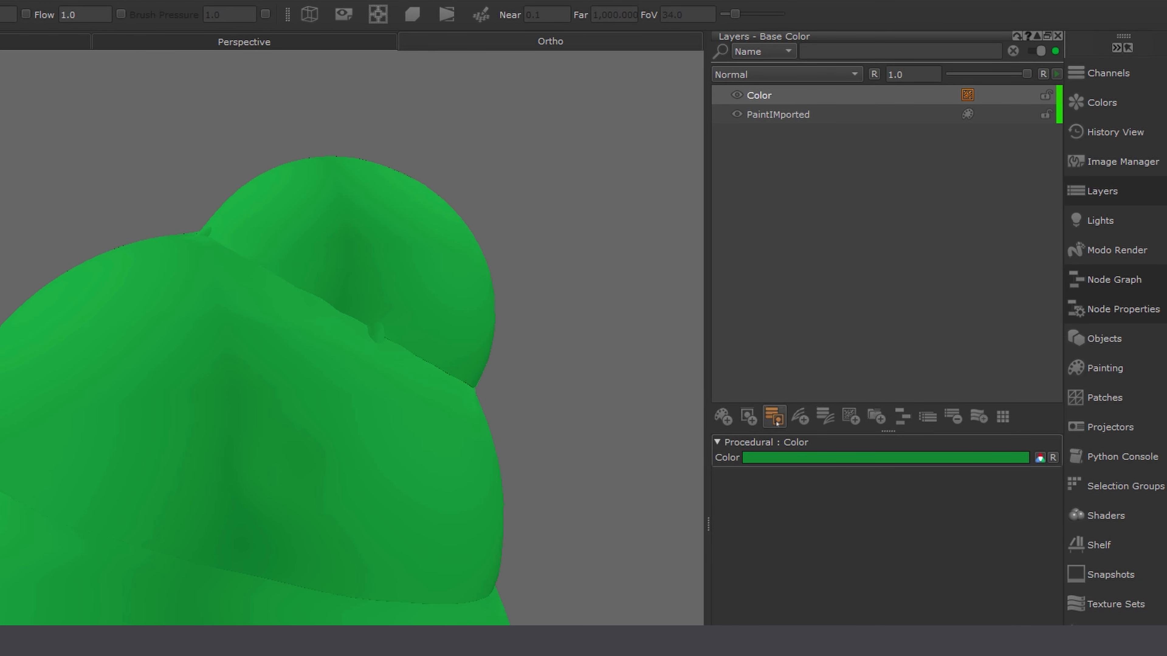
click(774, 417)
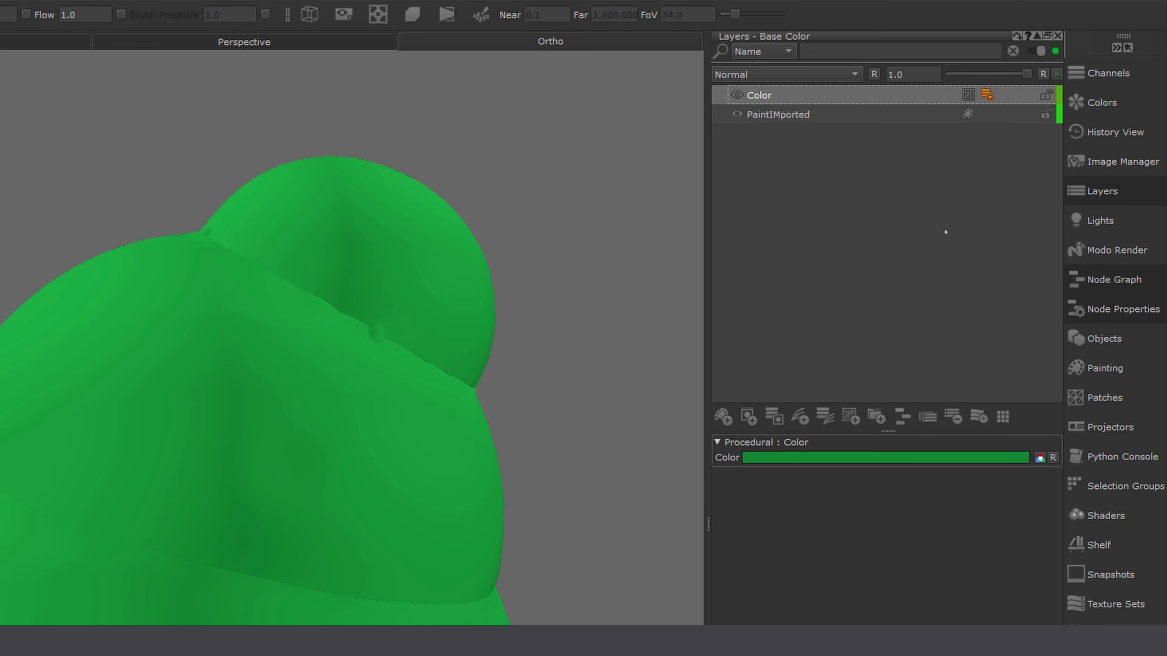
click(987, 94)
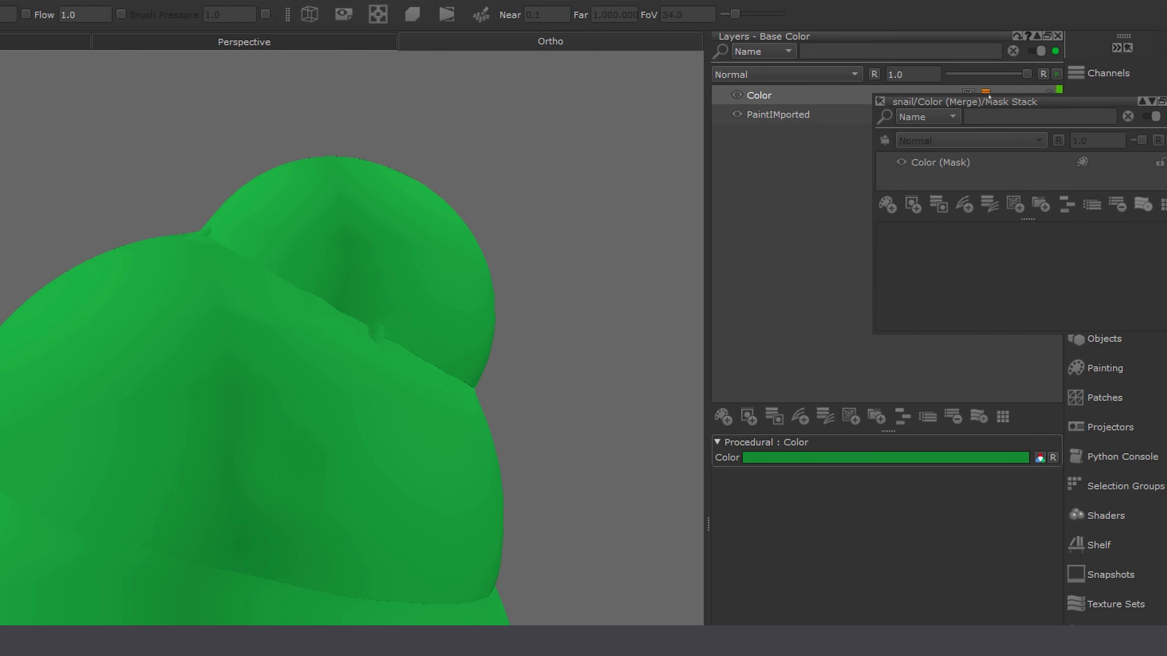
drag(993, 105, 993, 577)
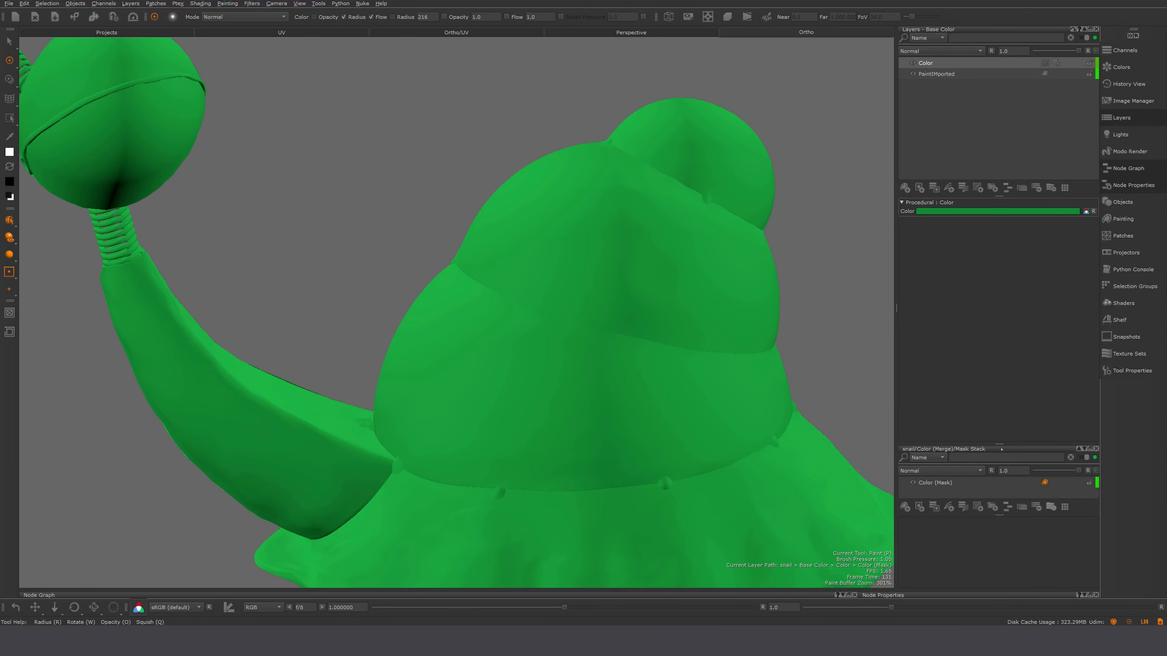
drag(999, 444, 1005, 275)
Create a Cloud procedural above the Color (Mask) layer in the mask stack.
click(970, 320)
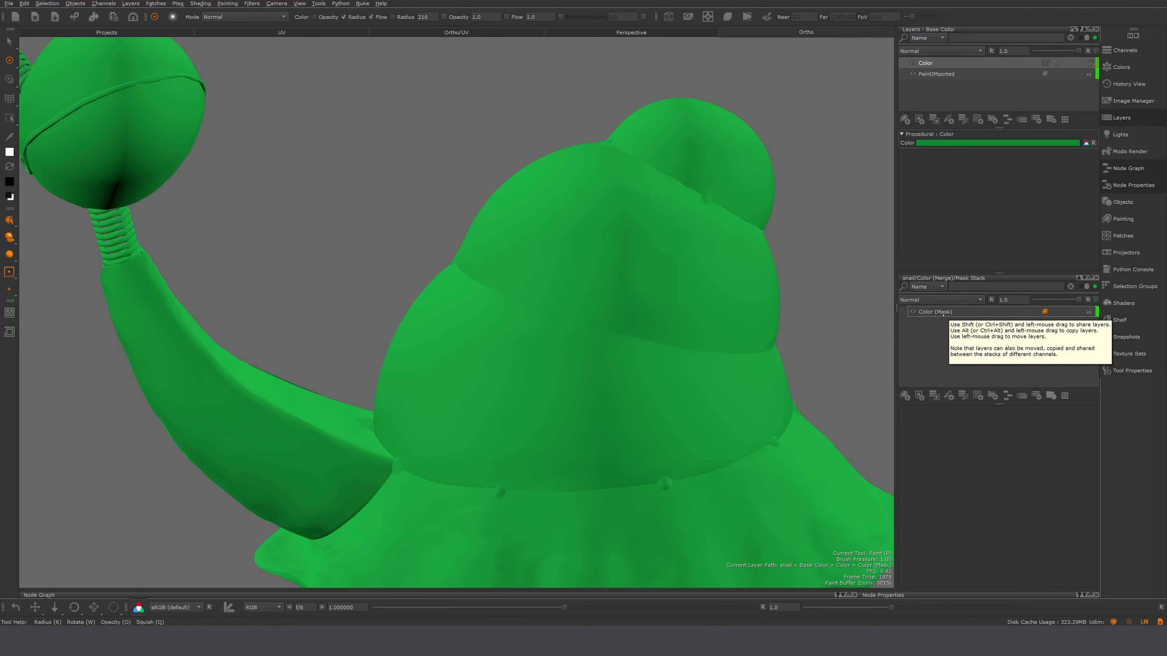
click(947, 313)
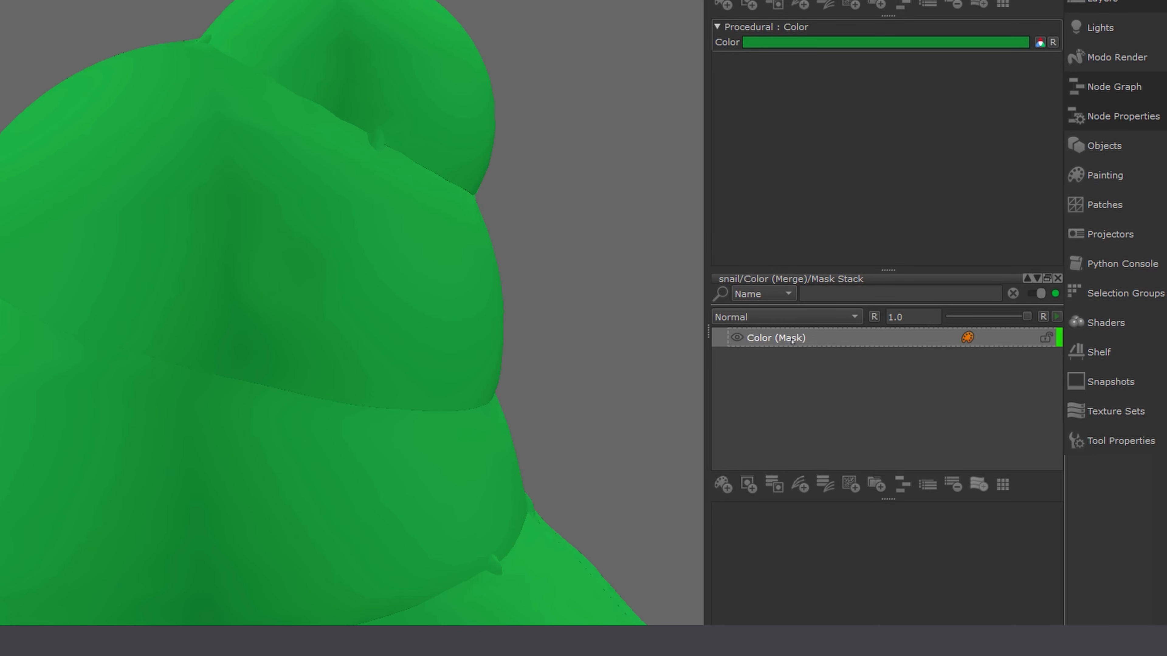
key(Tab)
text(clo)
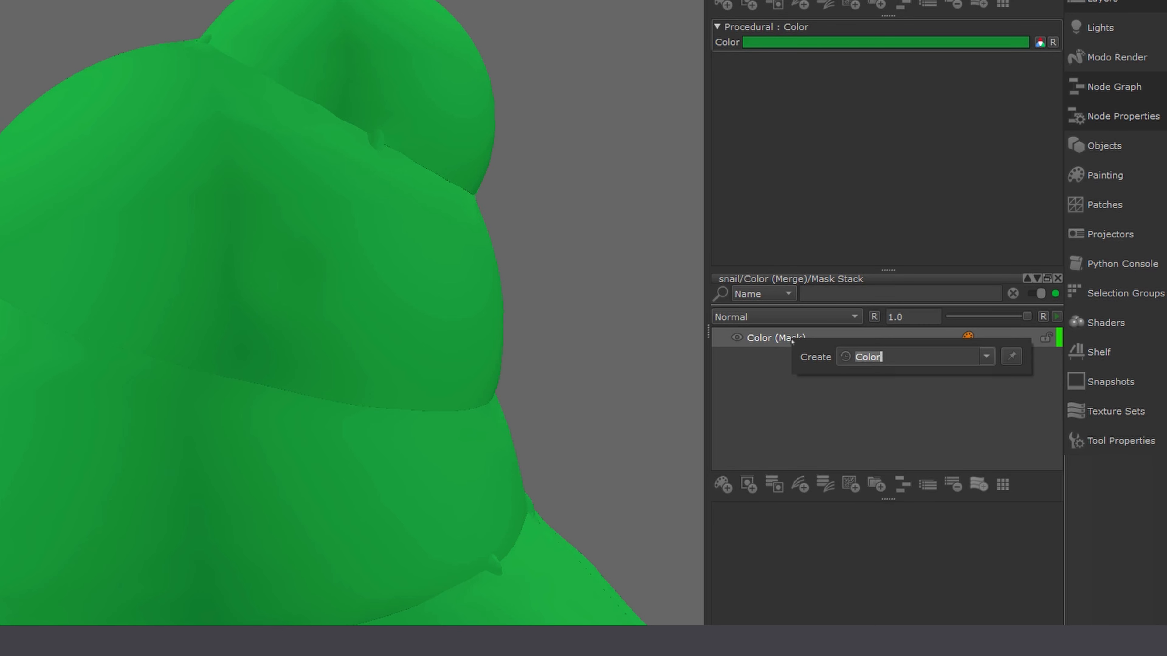
key(Return)
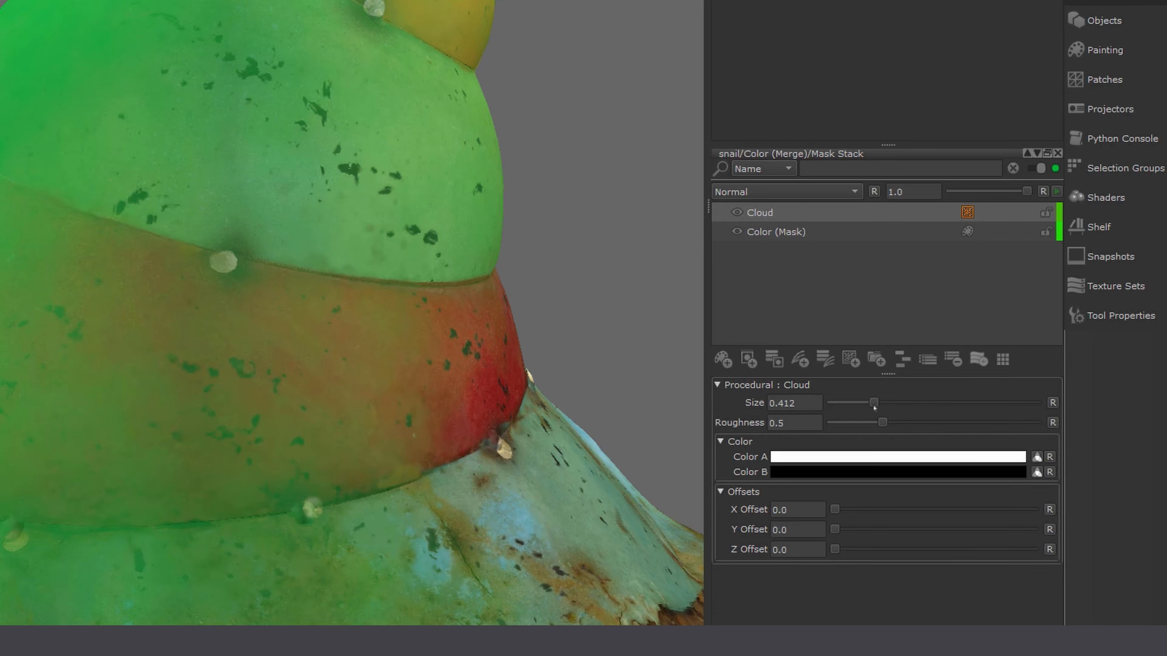
Set the Cloud procedural's size to 0.233 and its roughness to 0.397.
drag(996, 420, 979, 420)
drag(853, 402, 856, 403)
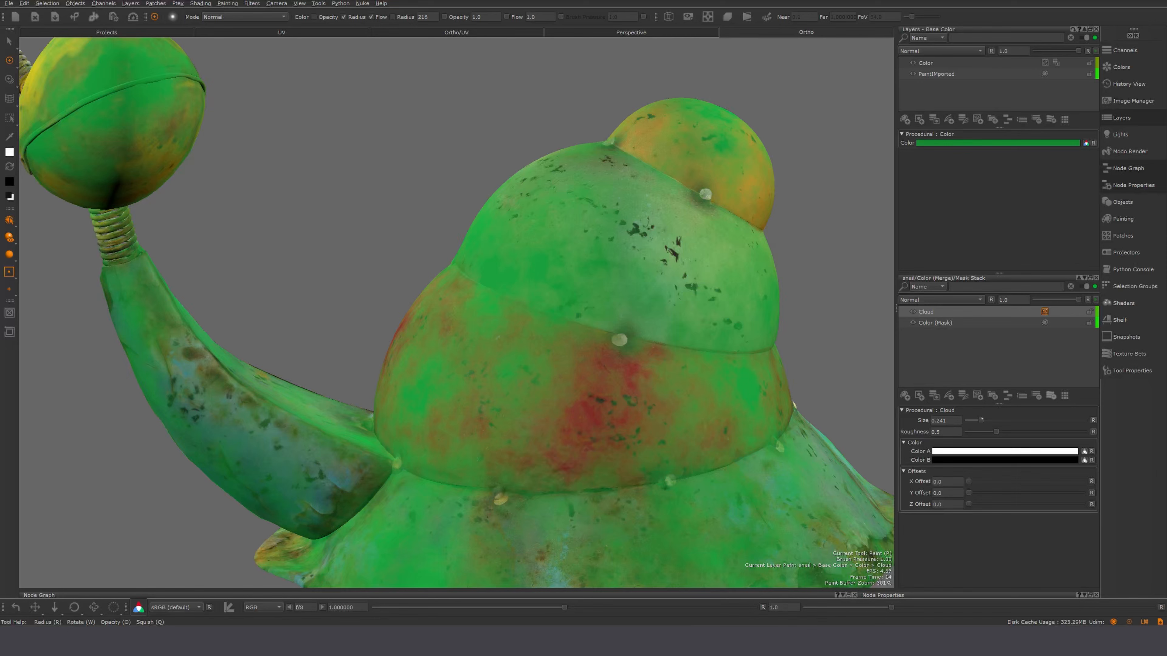
drag(980, 420, 990, 431)
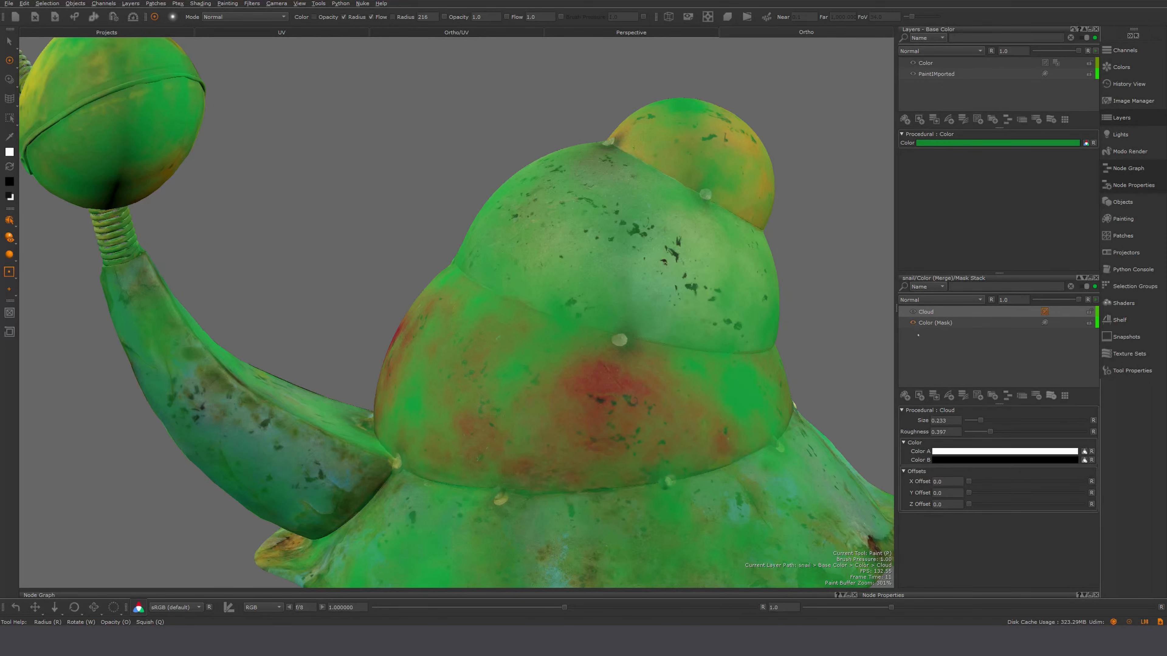
Add a Brightness Lookup adjustment above the Cloud layer in the mask stack.
click(937, 314)
key(Tab)
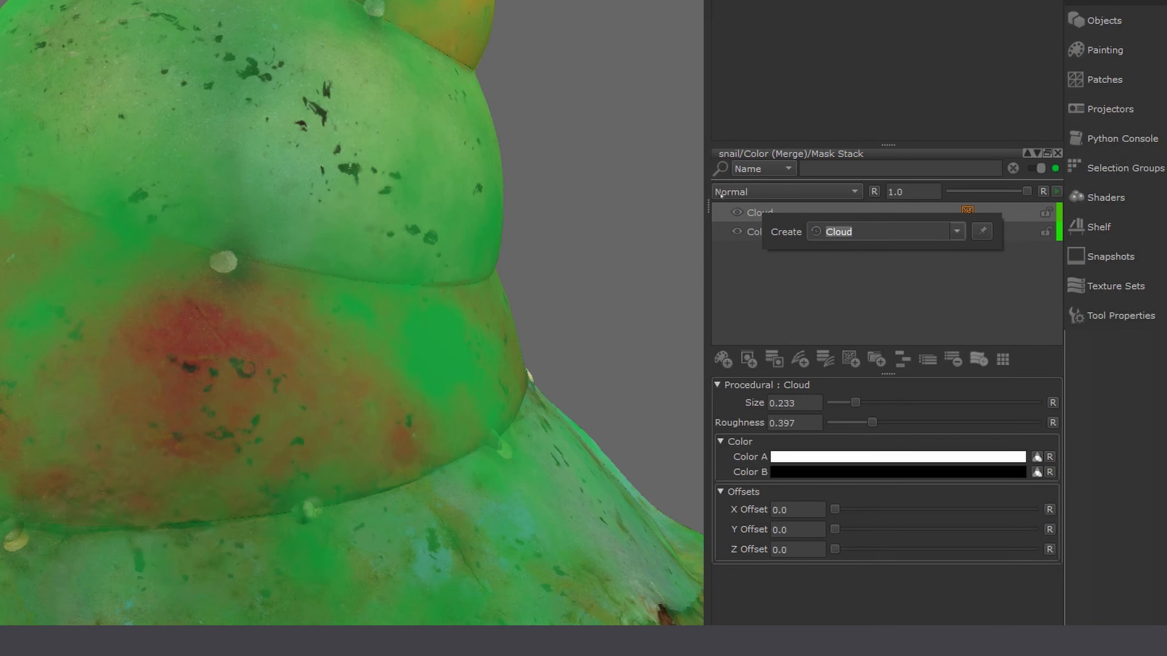
text(bri)
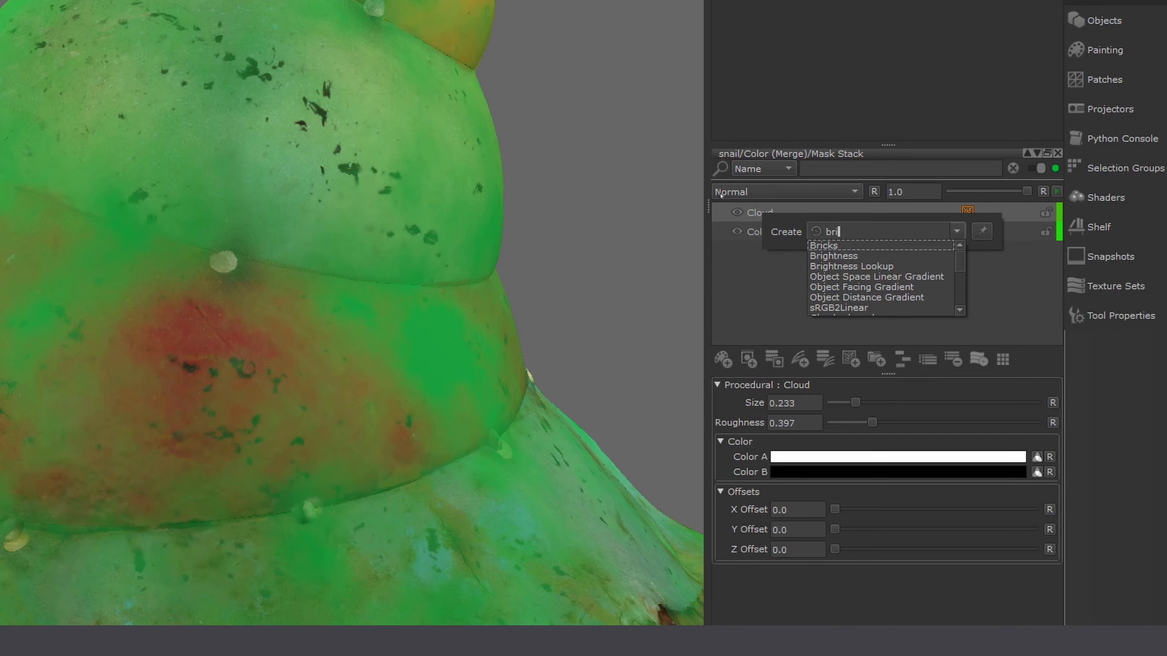
key(Down)
key(Down)
key(Return)
Steepen the Brightness Lookup map's curve into a nearly vertical transition to give the cloud mask hard-edged patches.
click(1031, 405)
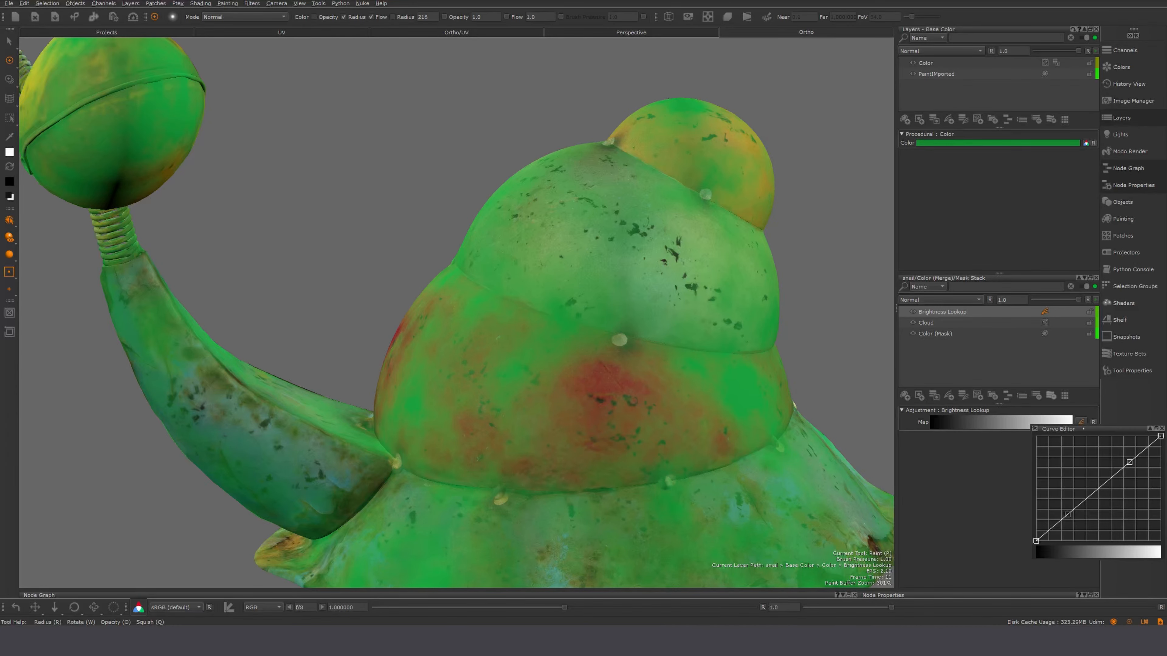
drag(1067, 514, 1104, 526)
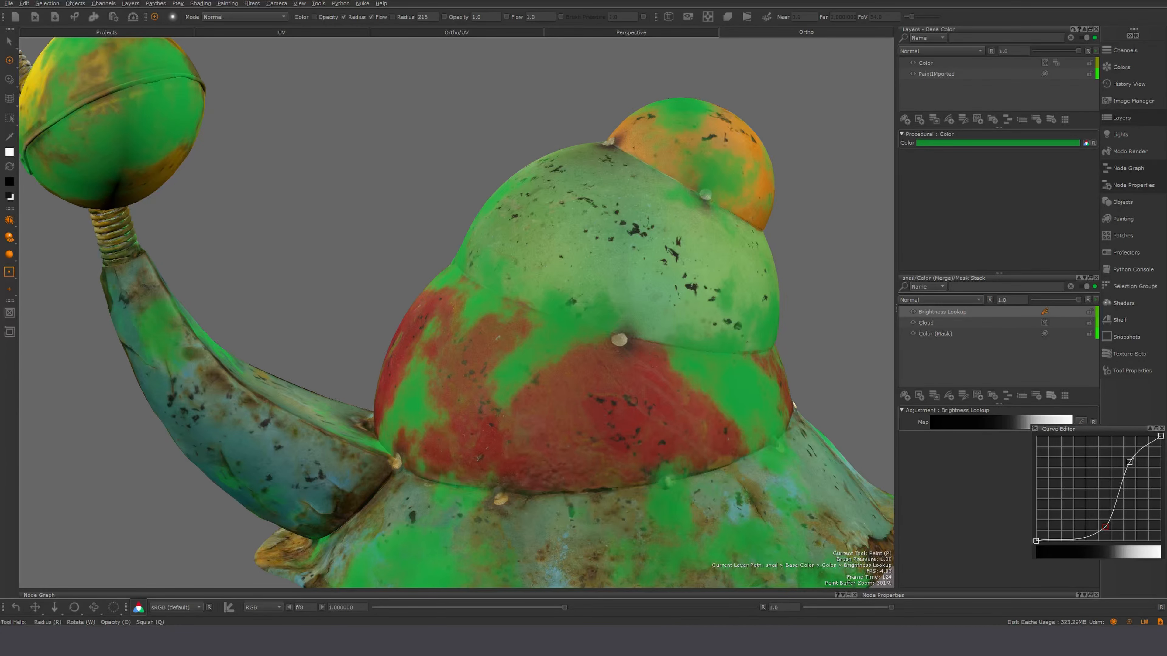
drag(1129, 462, 1109, 441)
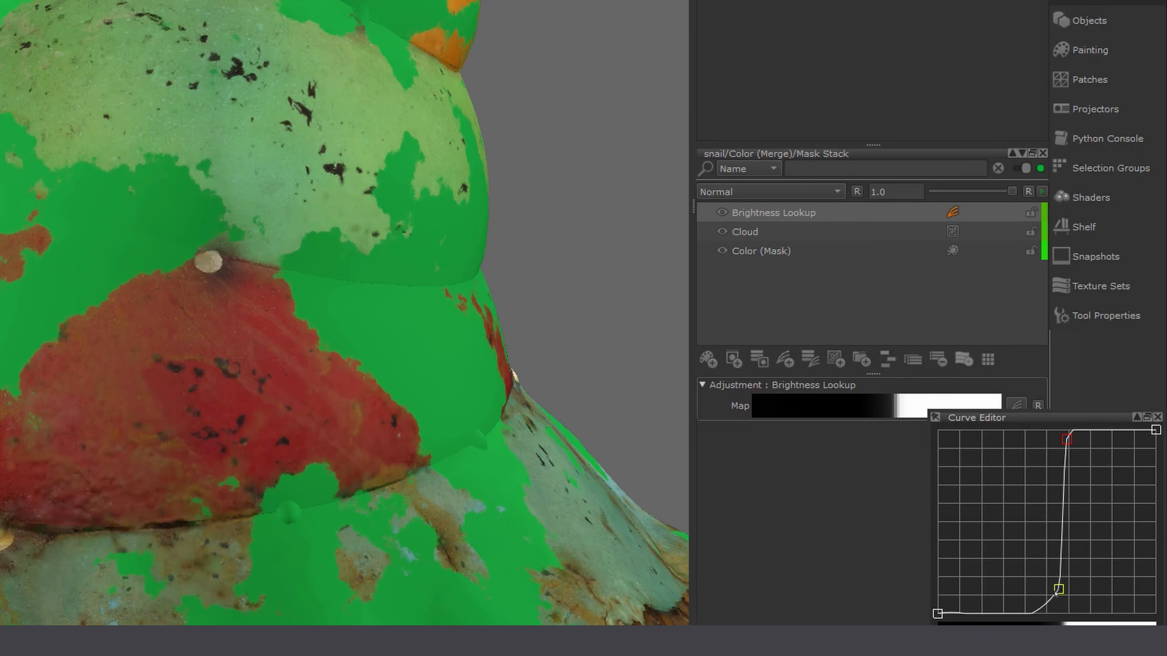
mouse_move(1058, 590)
mouse_down()
mouse_move(1046, 600)
mouse_move(1059, 588)
mouse_up()
drag(1105, 526, 1105, 531)
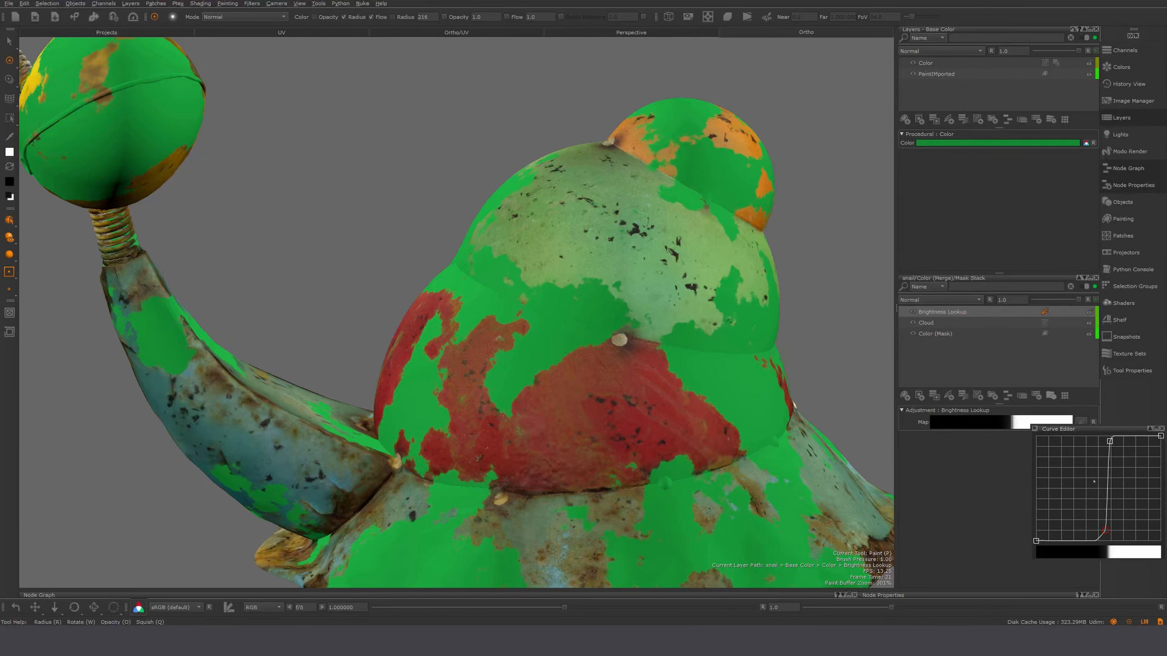
drag(1109, 441, 1110, 436)
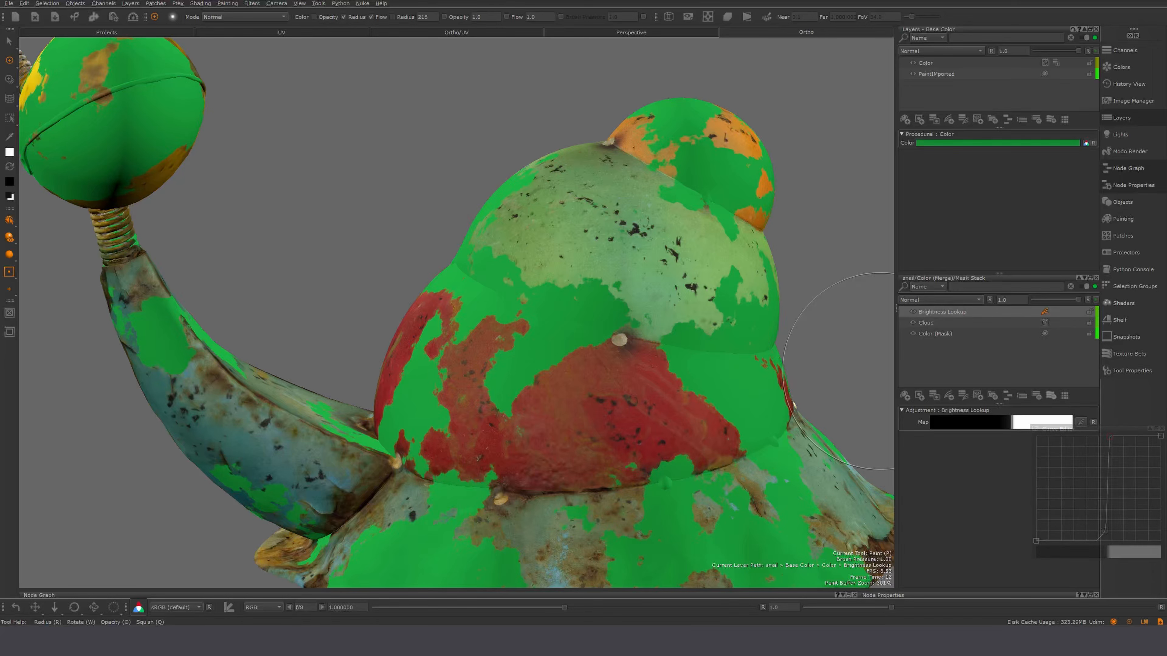
Shift the steep transition of the Brightness Lookup curve toward the bright end to shrink the green patches.
drag(1105, 531, 1103, 523)
drag(1110, 437, 1133, 440)
drag(1104, 524, 1128, 541)
click(1133, 441)
drag(1134, 440, 1133, 436)
mouse_move(1128, 541)
mouse_down()
mouse_move(1105, 541)
mouse_move(1129, 541)
mouse_up()
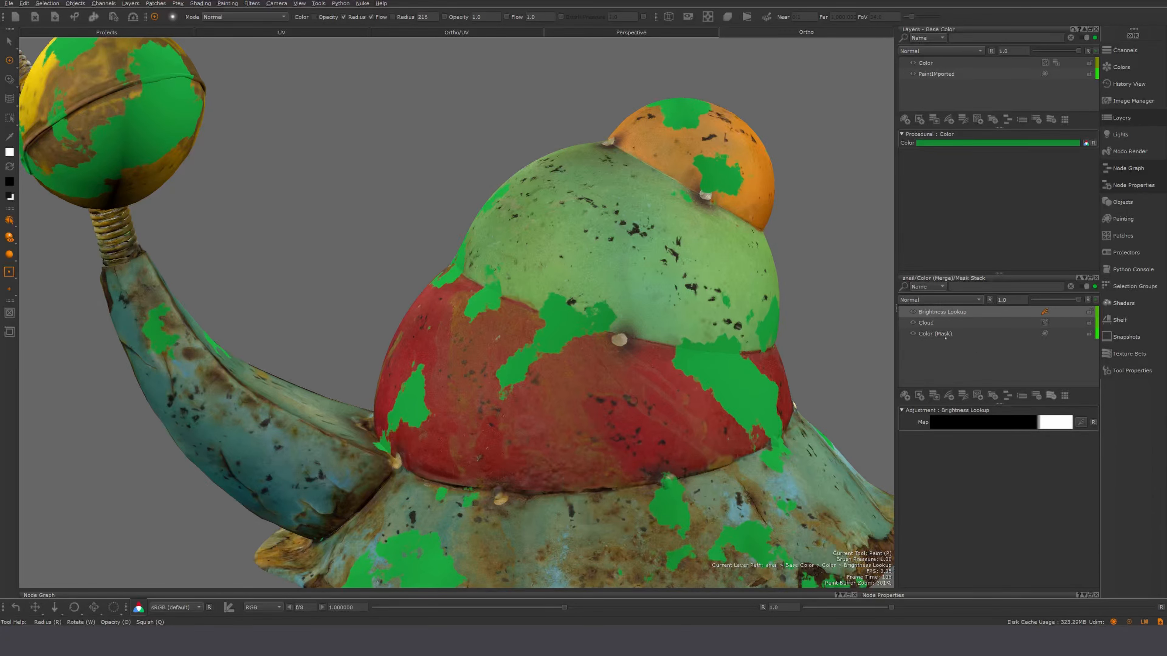
Reduce the Cloud procedural's size to break the mask into smaller patches, and reselect the Brightness Lookup adjustment.
click(926, 322)
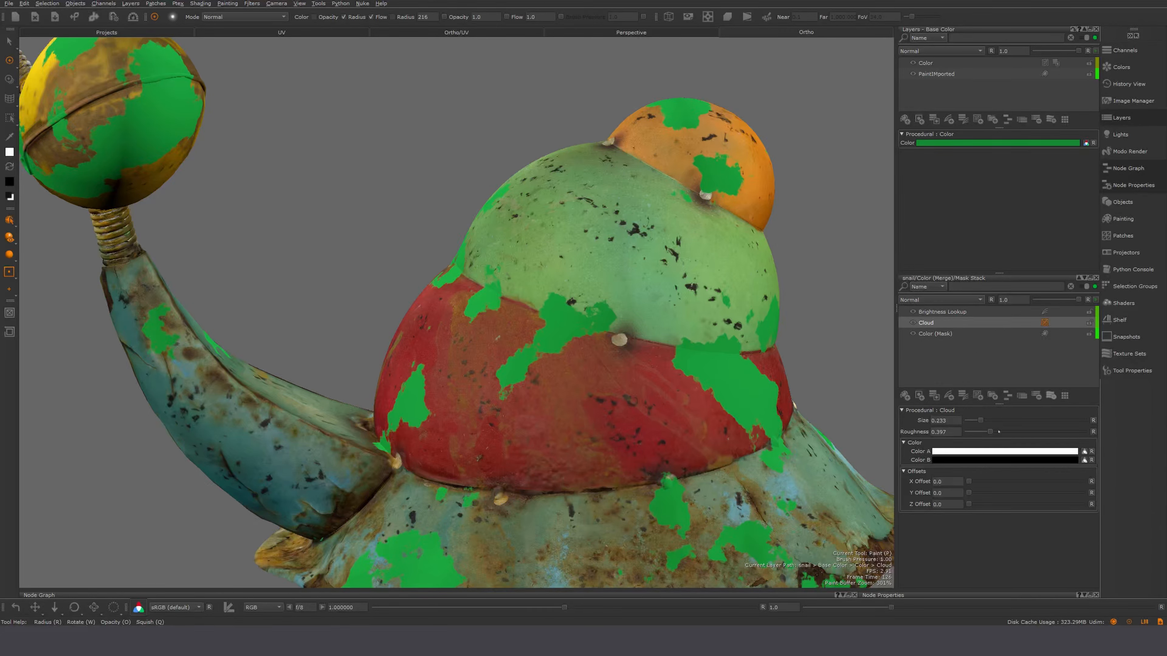
mouse_move(978, 421)
mouse_down()
mouse_move(991, 421)
mouse_move(978, 421)
mouse_up()
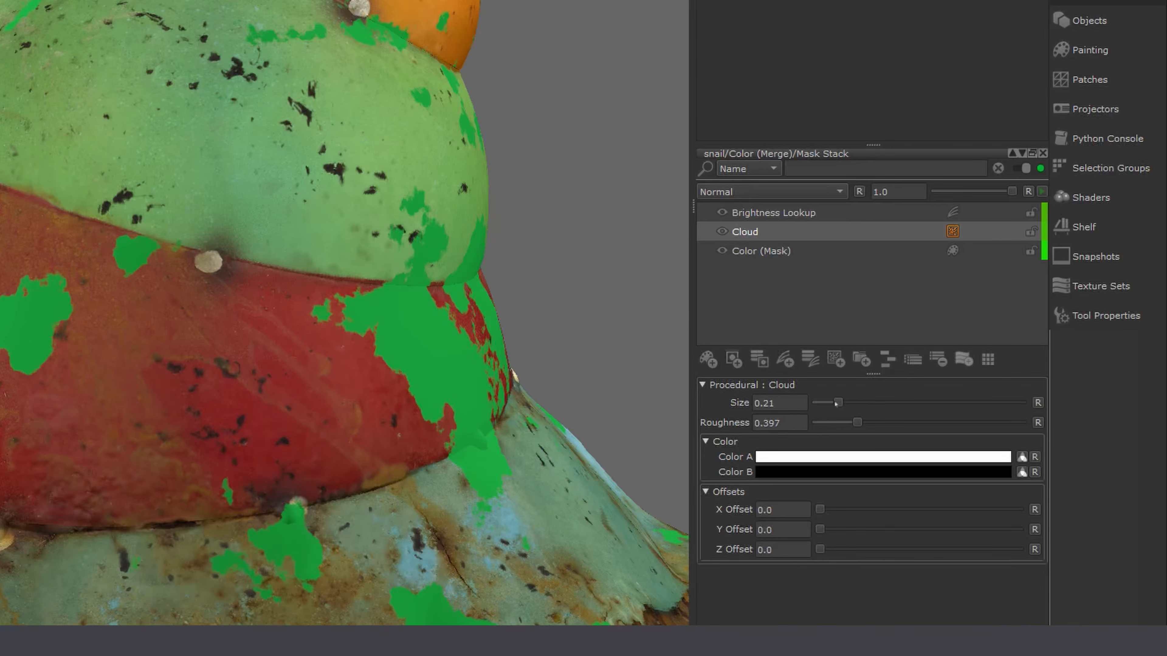
drag(835, 403, 844, 425)
click(799, 213)
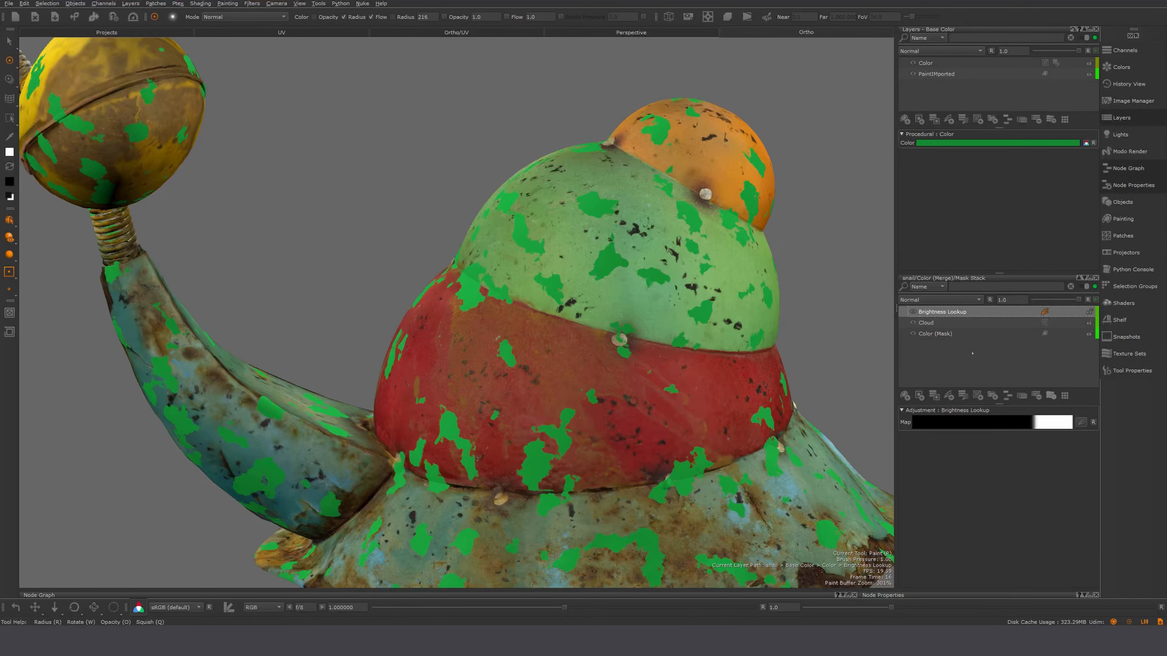
Shift the Brightness Lookup curve's steep transition toward the dark end to enlarge the green patches.
click(1081, 422)
drag(1127, 552, 1101, 552)
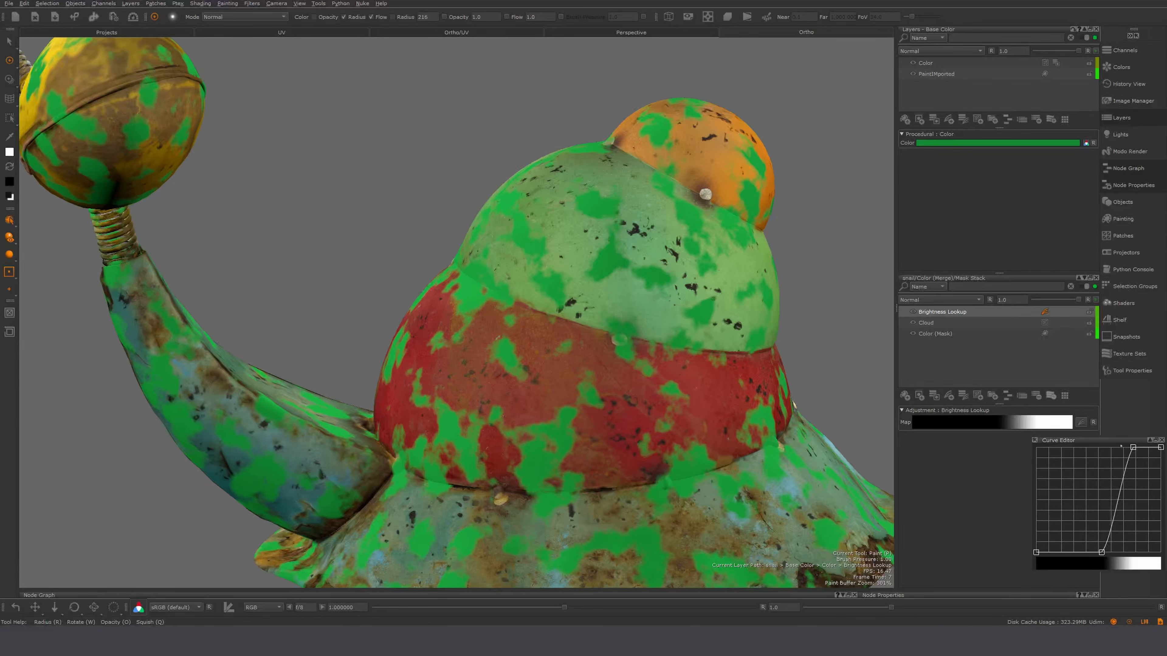
drag(1133, 448, 1105, 447)
drag(1102, 553, 1097, 553)
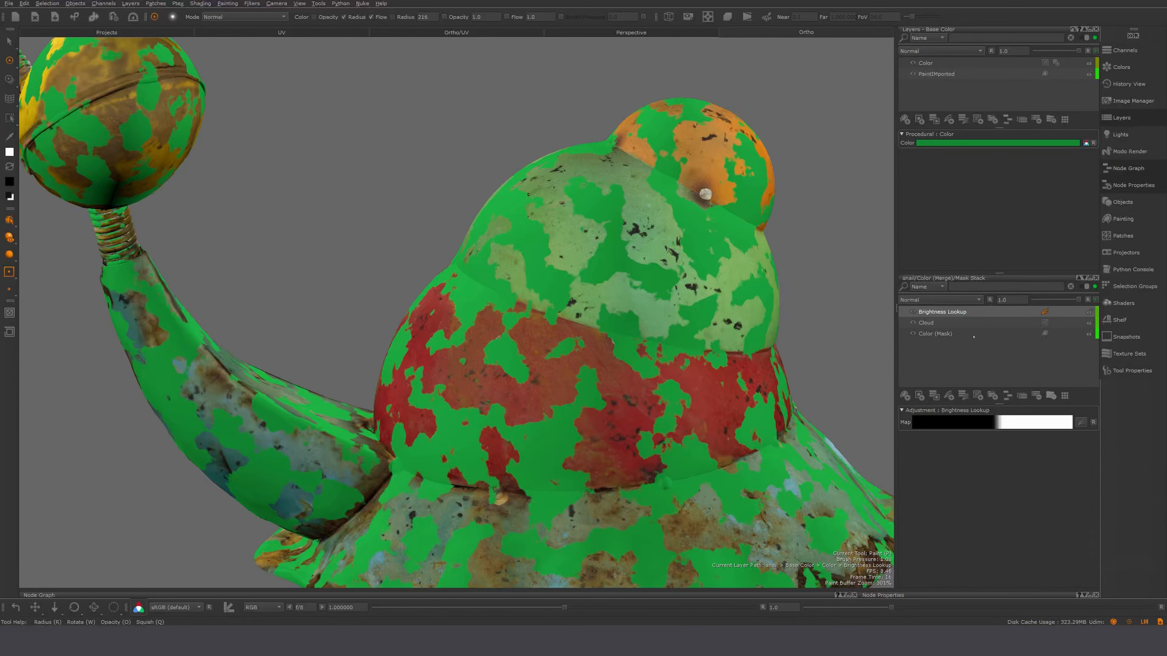
Add a paint layer above Brightness Lookup in the mask stack and paint white over the upper shell to reveal solid green.
click(933, 312)
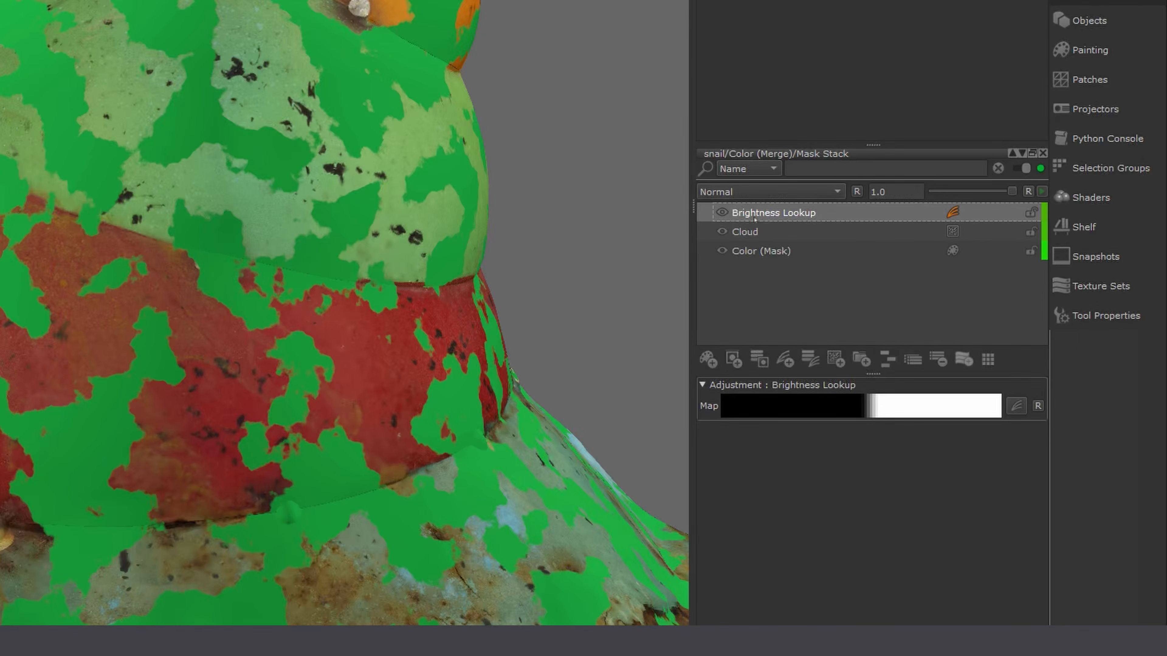
click(707, 359)
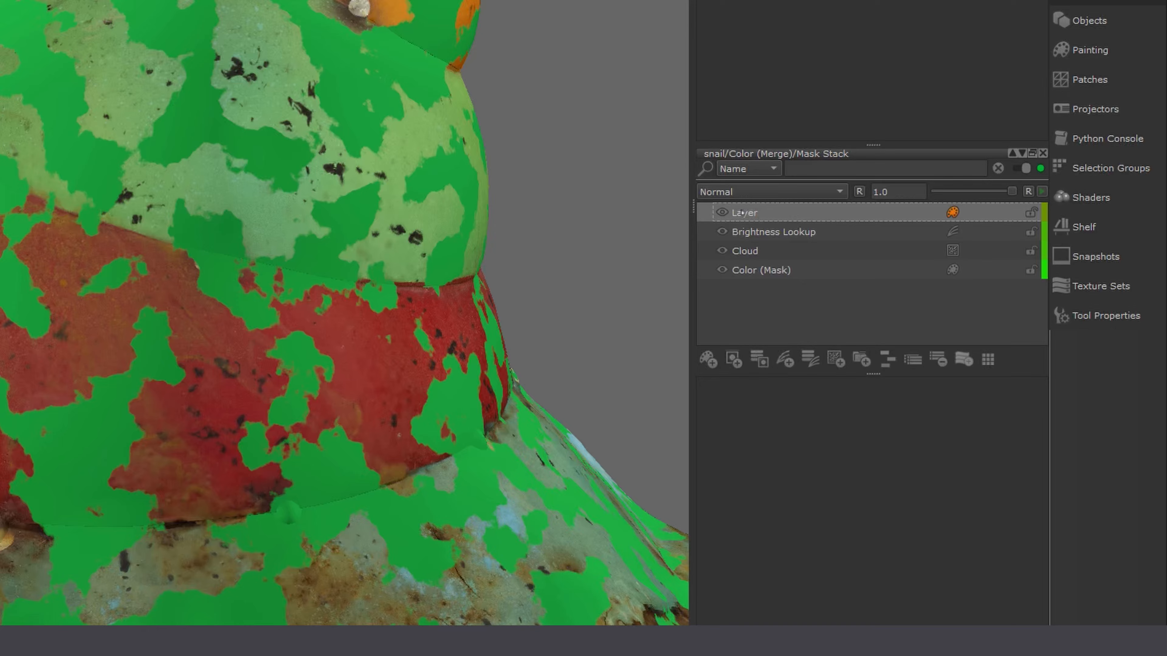
mouse_move(206, 256)
mouse_down()
mouse_move(216, 271)
mouse_move(239, 138)
mouse_move(218, 142)
mouse_move(419, 130)
mouse_up()
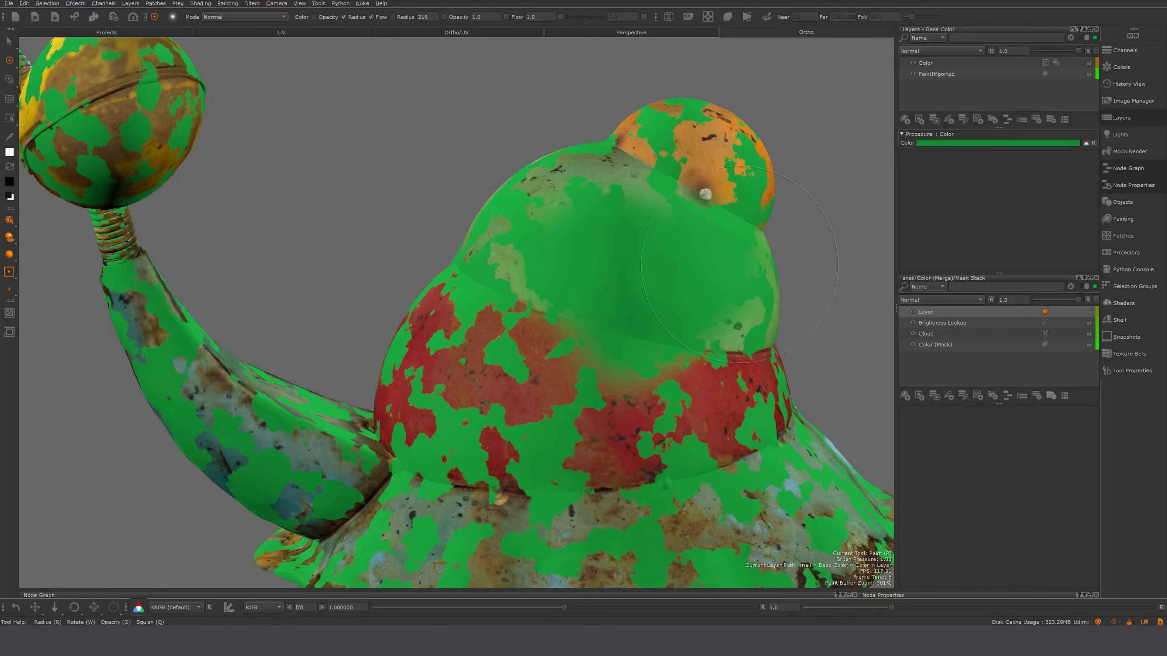
mouse_move(739, 264)
mouse_down()
mouse_move(689, 221)
mouse_move(574, 216)
mouse_move(519, 229)
mouse_move(599, 160)
mouse_up()
click(598, 160)
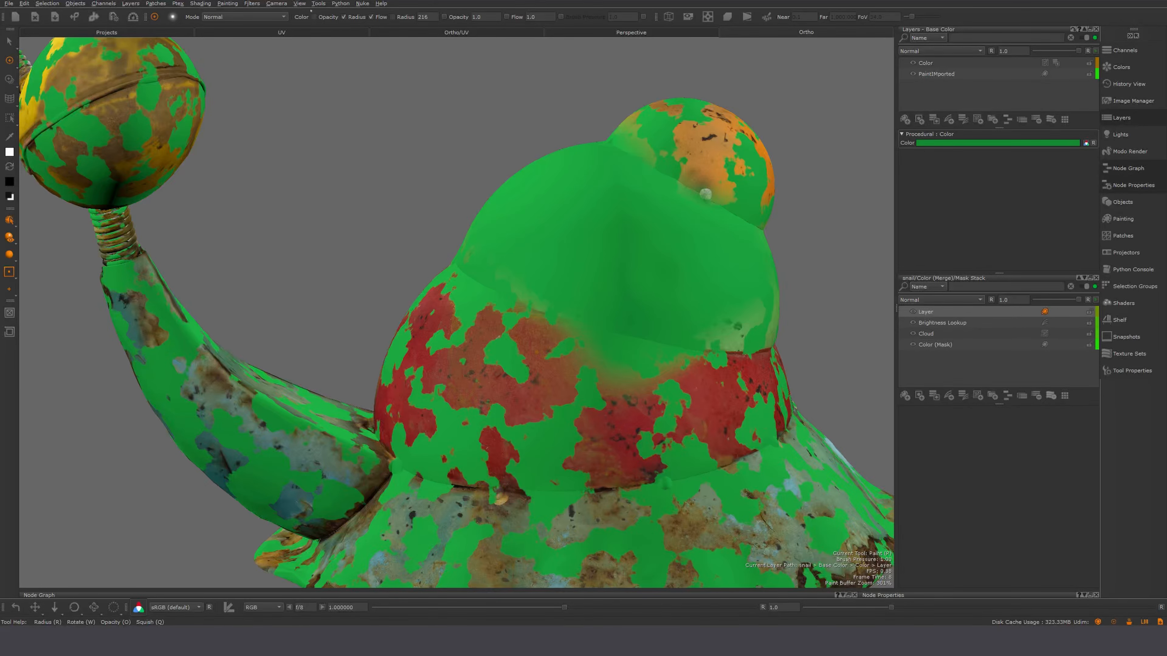
Open the Bakery, add an Ambient Occlusion bake item with the snail as bake target and source, and close the Bakery.
click(132, 17)
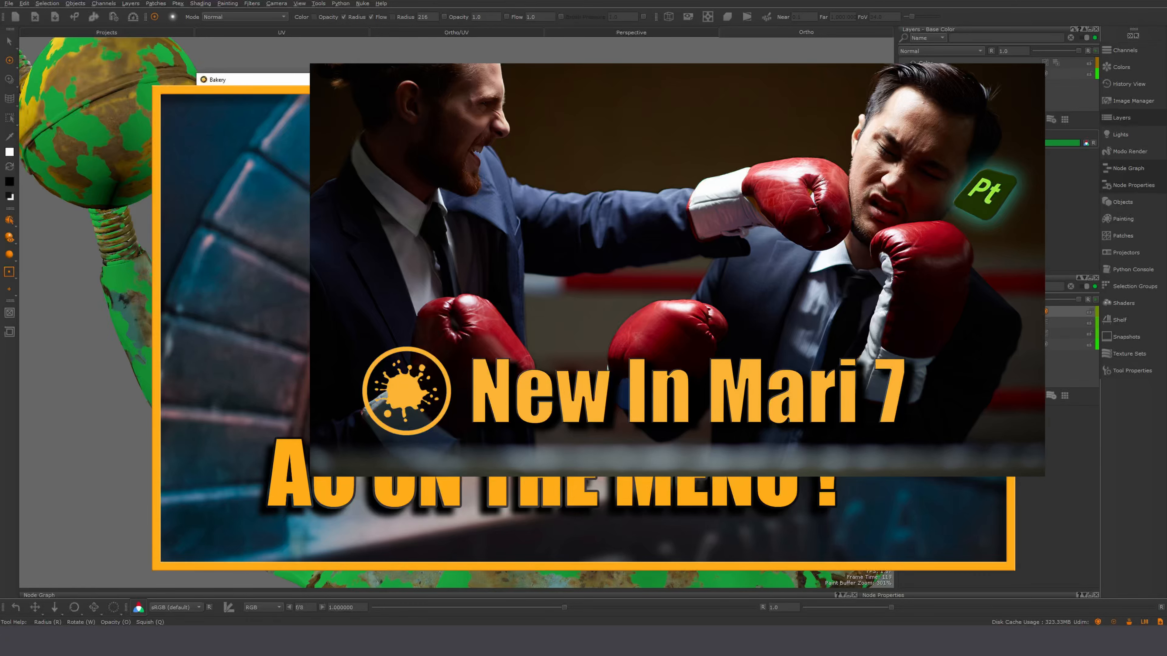
click(531, 94)
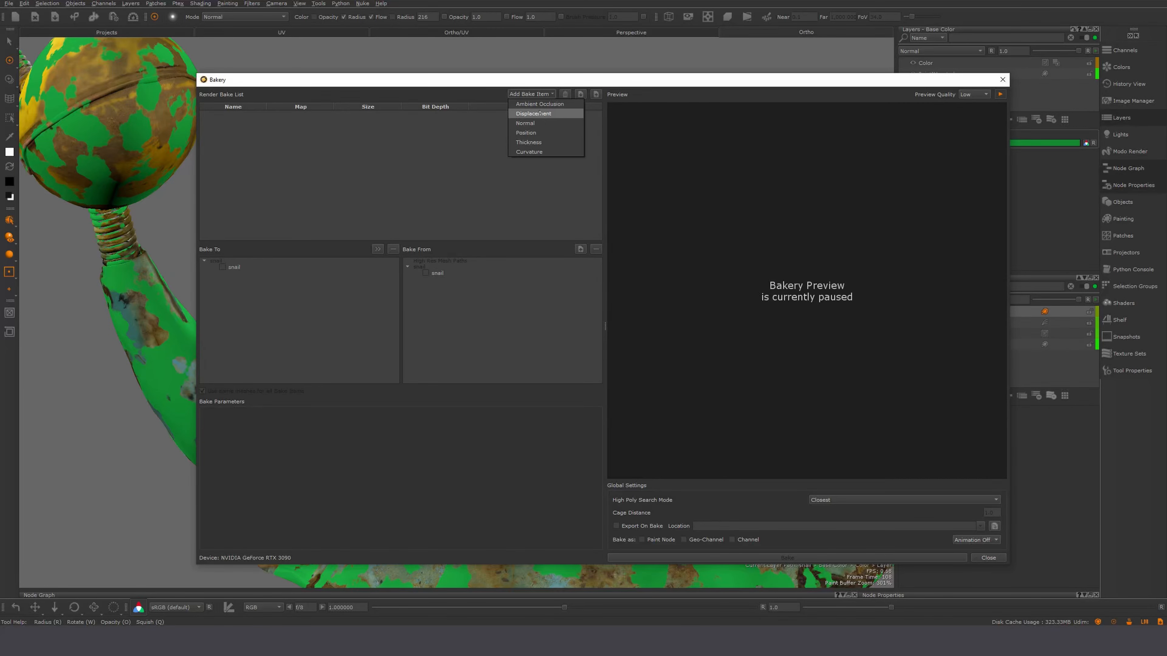
click(533, 103)
click(222, 267)
click(425, 273)
click(988, 557)
click(615, 319)
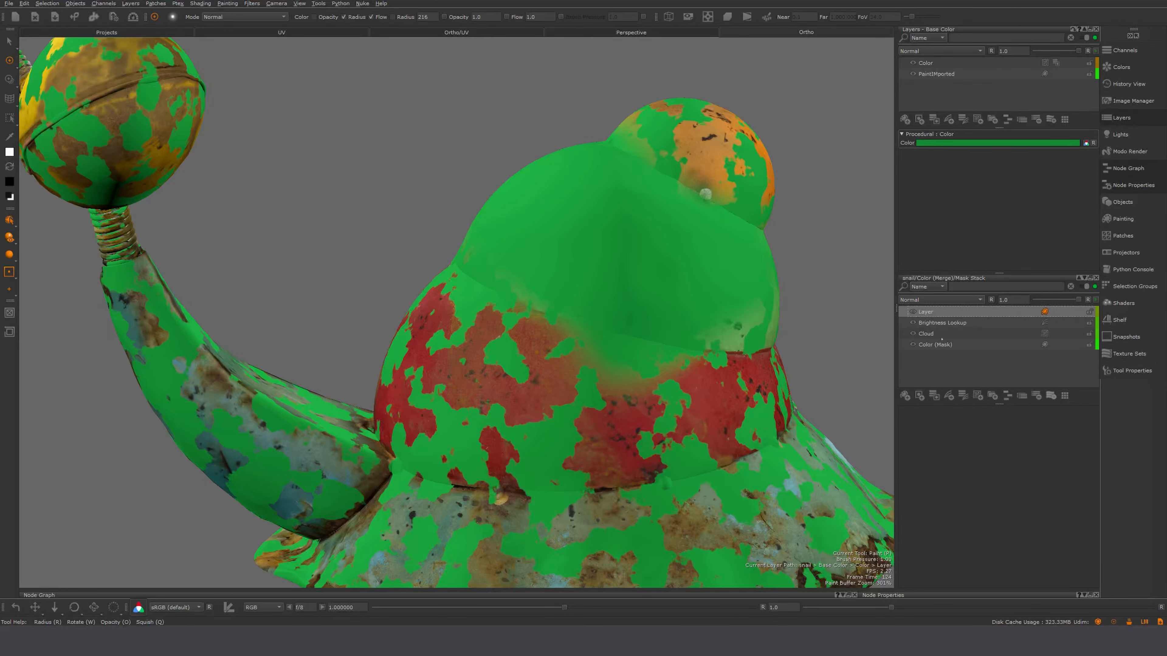
Delete the Color (Mask), Cloud, Brightness Lookup and paint layers to empty the mask stack.
click(931, 348)
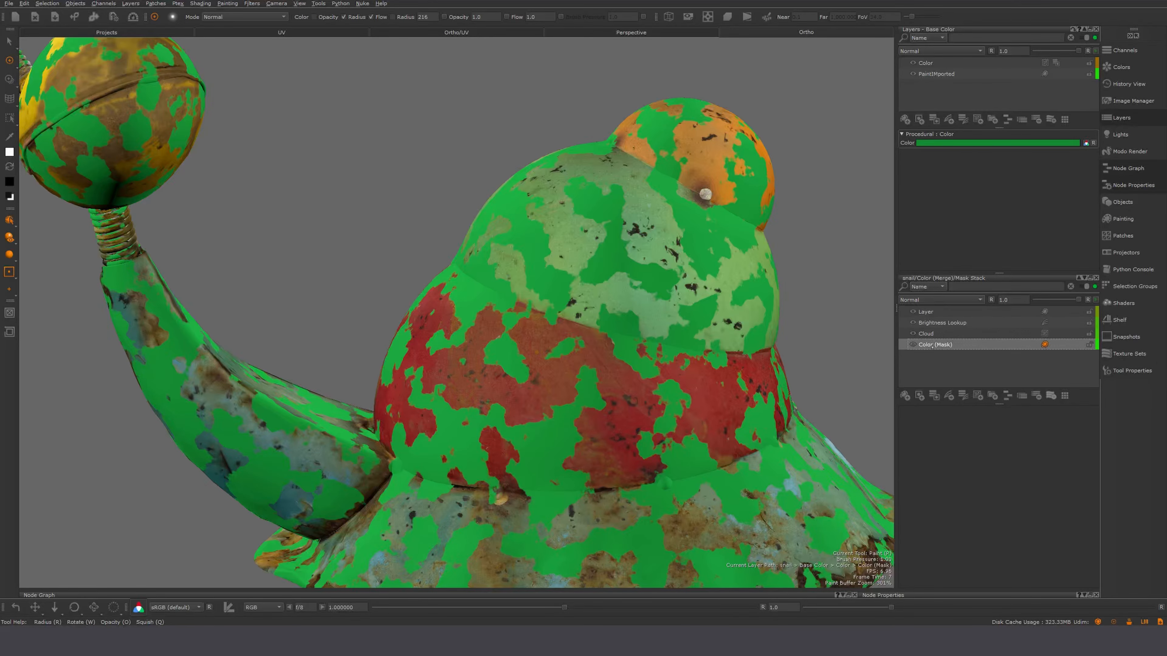
key(Delete)
shift+click(935, 327)
key(Delete)
click(929, 316)
key(Delete)
Create a Geo-Channel procedural in the empty mask stack and set its channel to Ambient_Occlusion.
key(Tab)
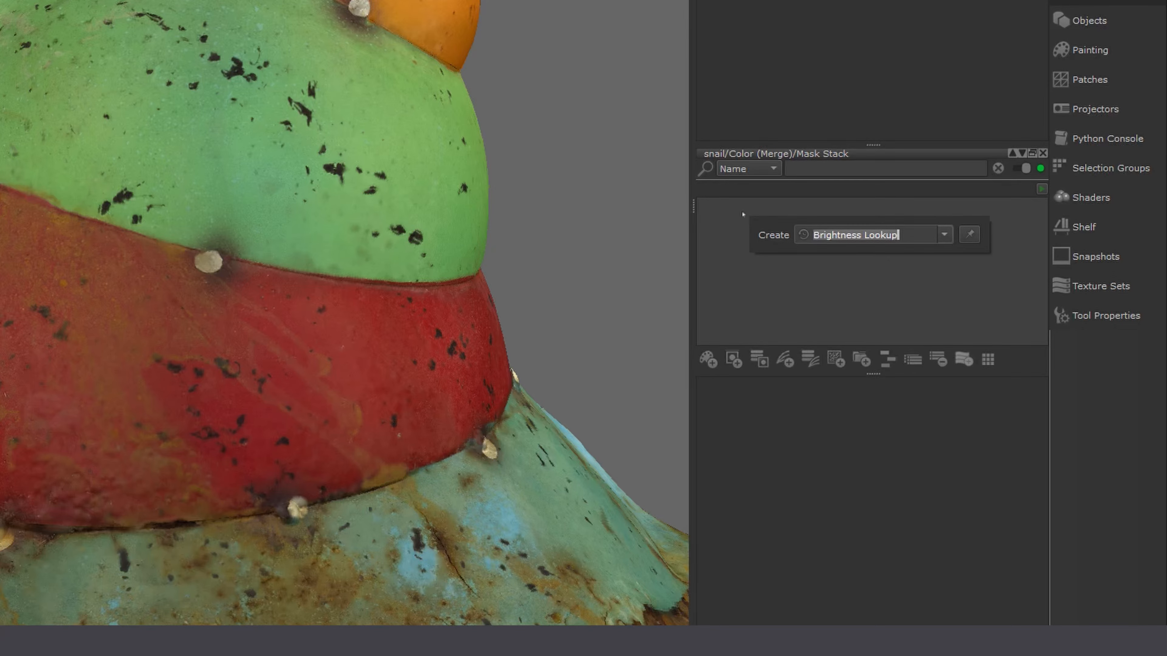
text(geo)
key(Return)
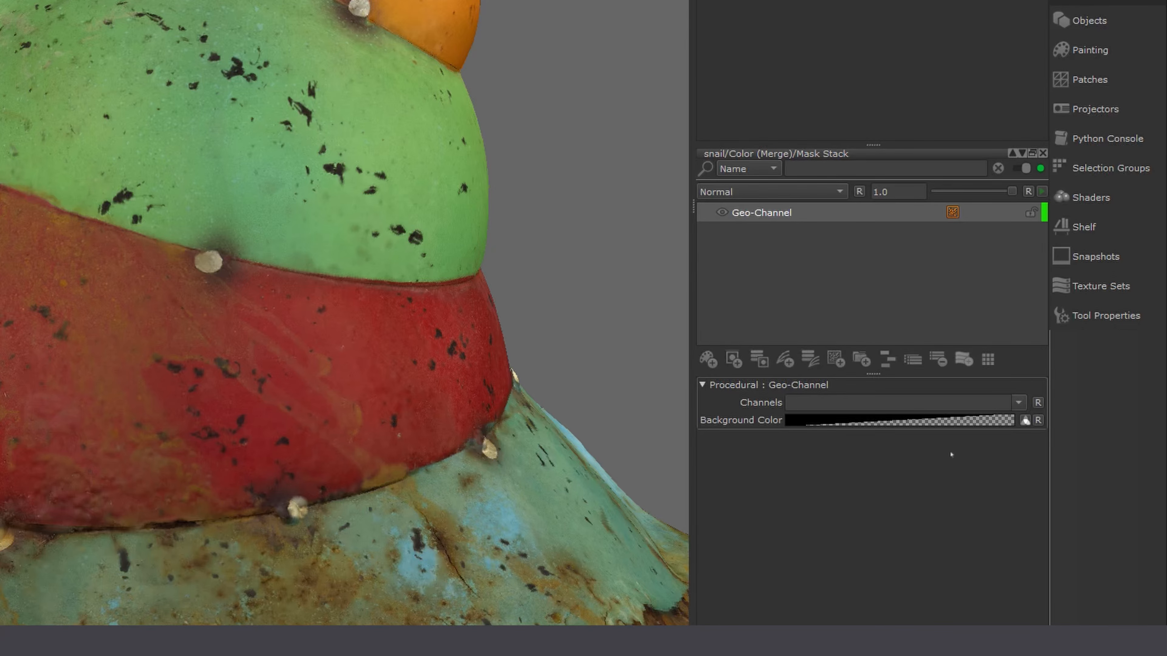
click(1017, 403)
click(857, 438)
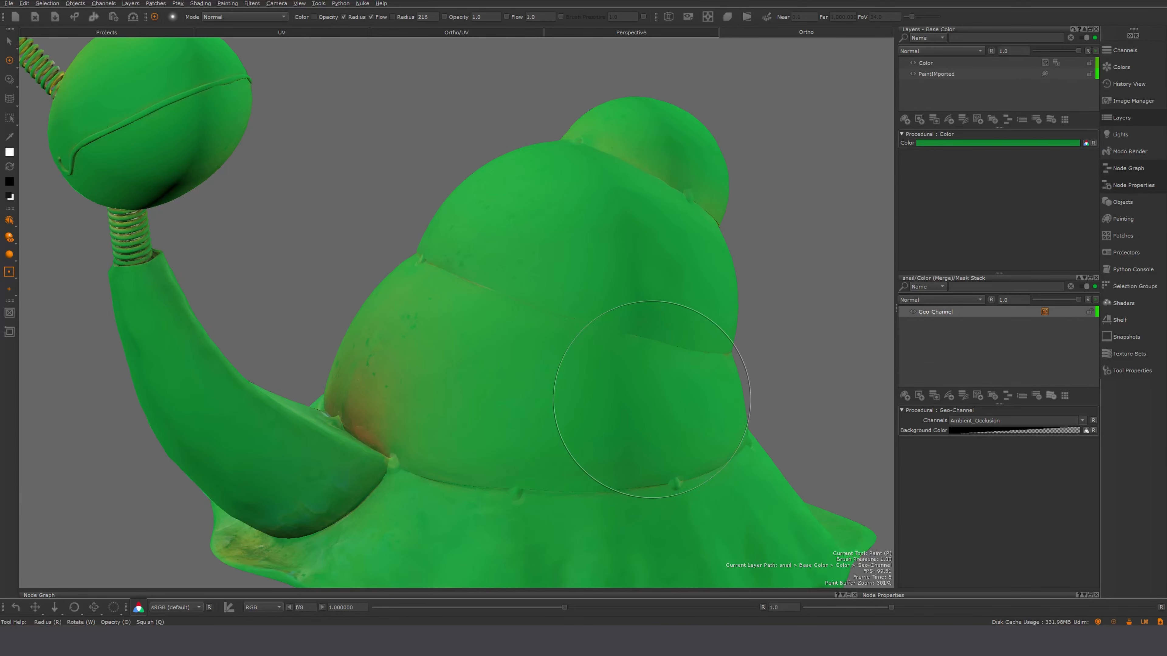
Add an Invert adjustment above the Geo-Channel layer so the green color is masked into the occluded areas.
key(Tab)
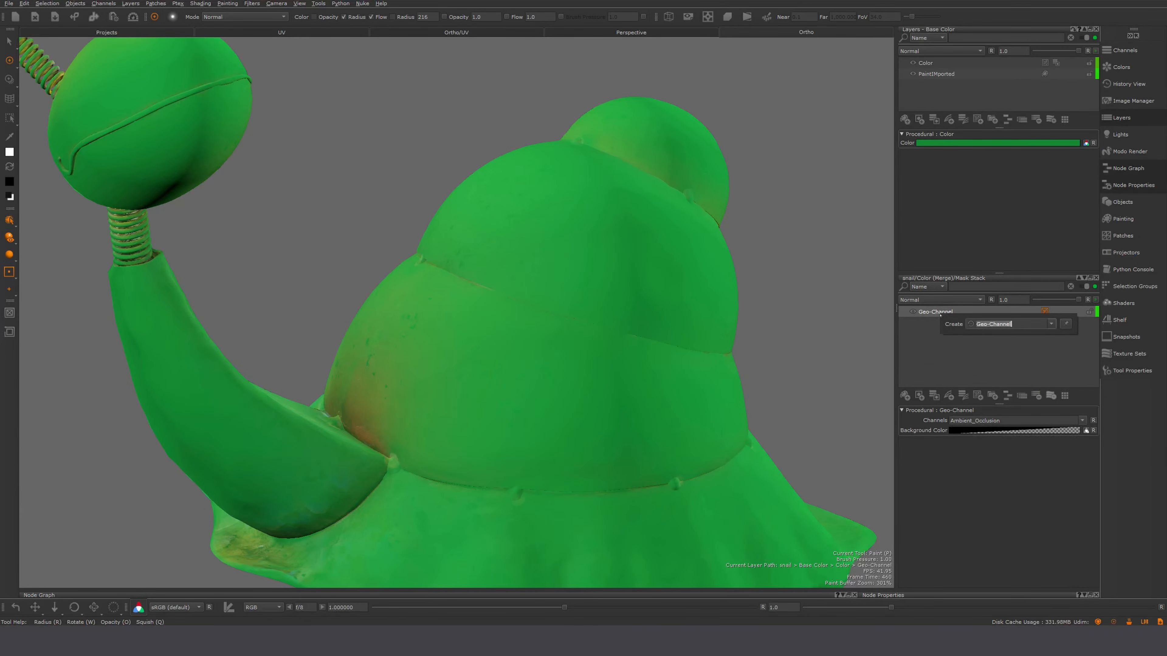
text(Invert)
key(Return)
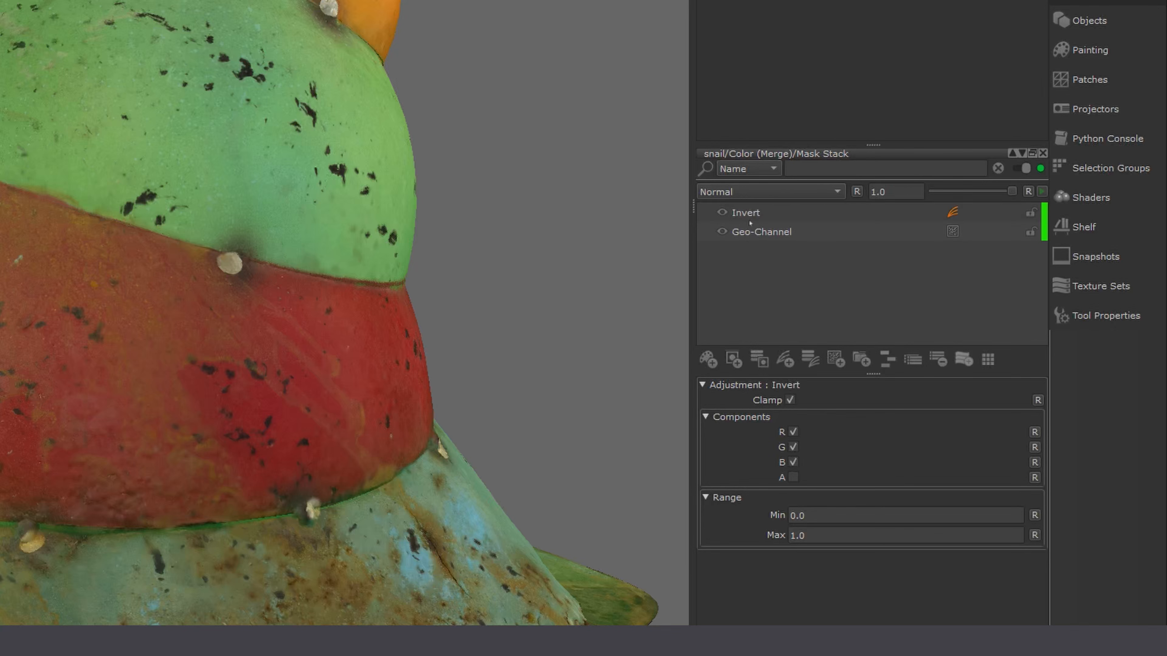
Add a Brightness Lookup adjustment above Invert and steepen its curve to confine the green to the darkest crevices.
key(Tab)
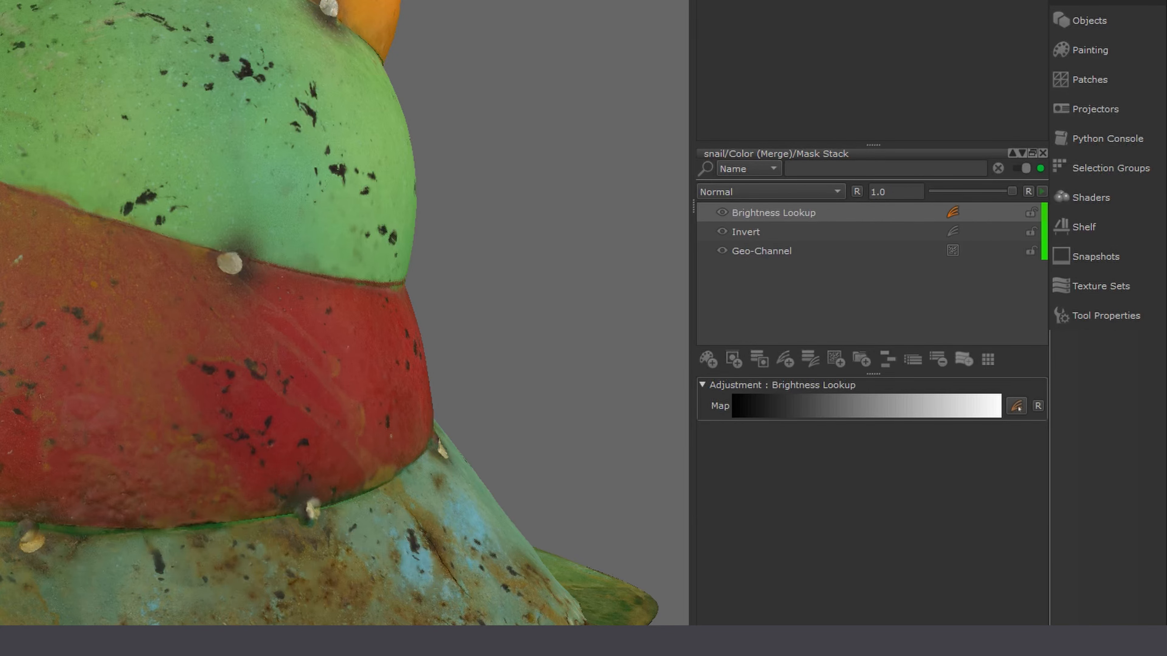
click(1016, 406)
drag(1100, 472, 1070, 442)
drag(992, 563, 1070, 585)
drag(1112, 524, 1098, 525)
drag(1110, 443, 1103, 438)
drag(1059, 506, 1096, 532)
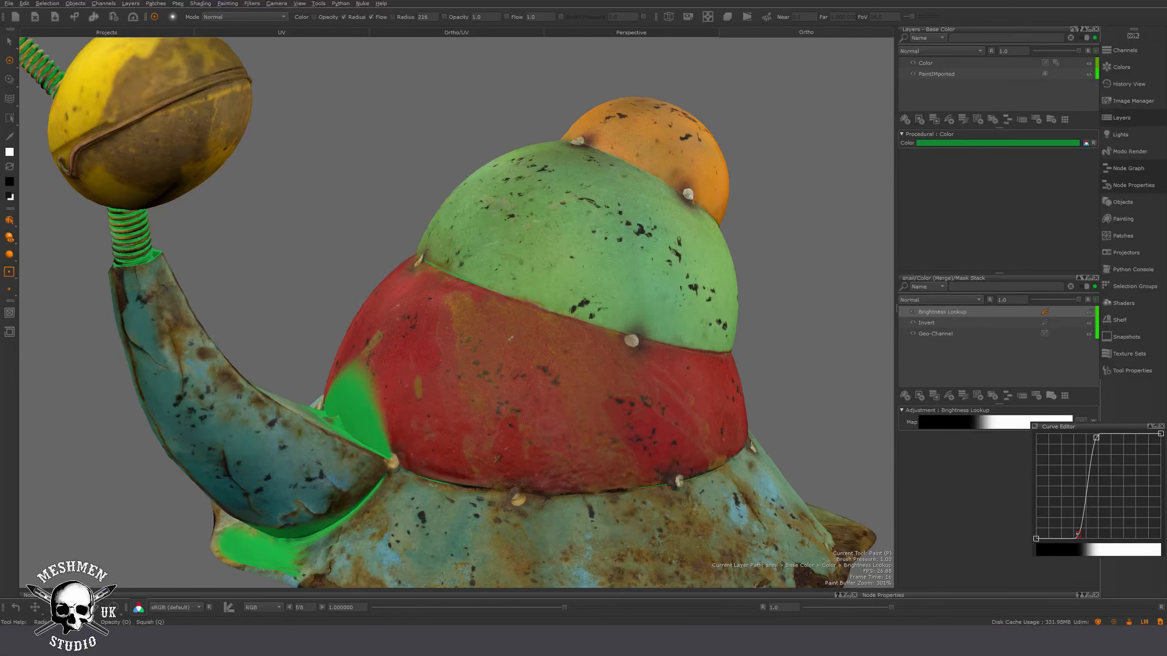
Display the current layer and below to examine the ambient occlusion mask in black and white around the whole snail.
scroll(540, 358, down, 3)
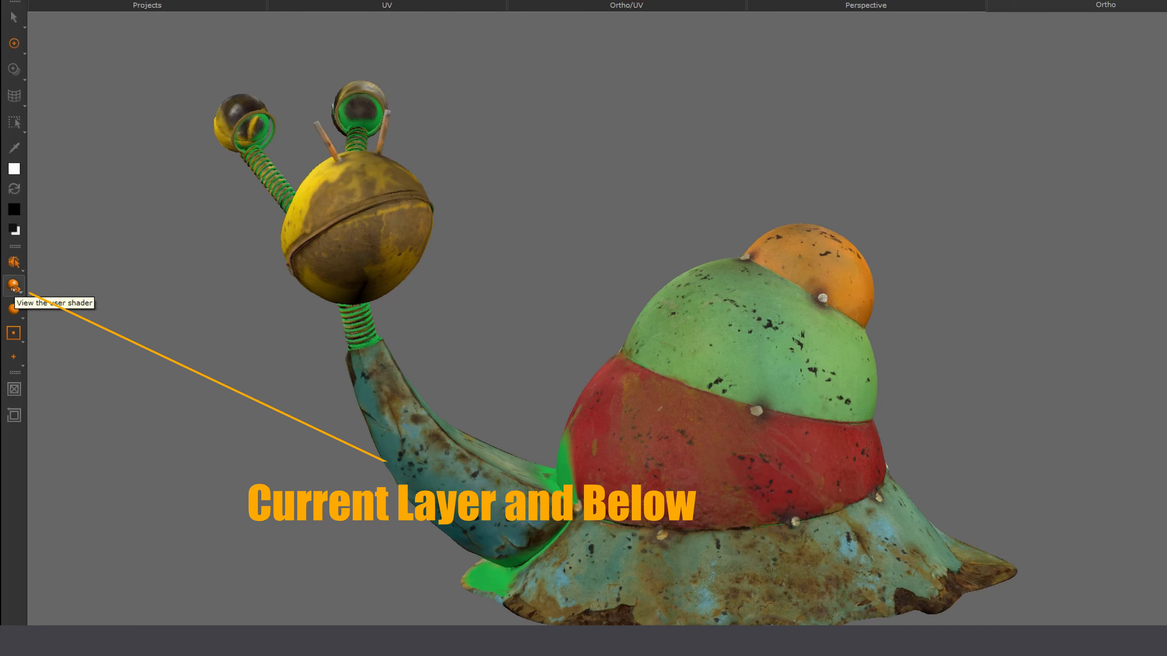
click(14, 287)
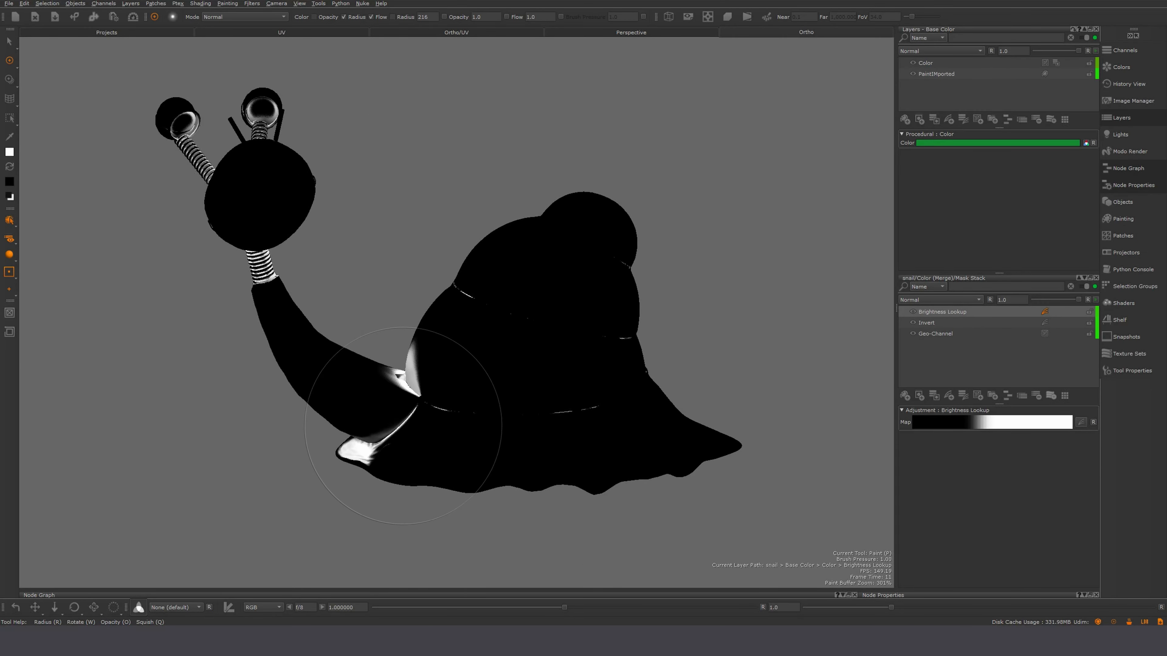
mouse_move(533, 429)
alt+mouse_down()
mouse_move(413, 434)
mouse_move(636, 416)
mouse_move(641, 429)
alt+mouse_up()
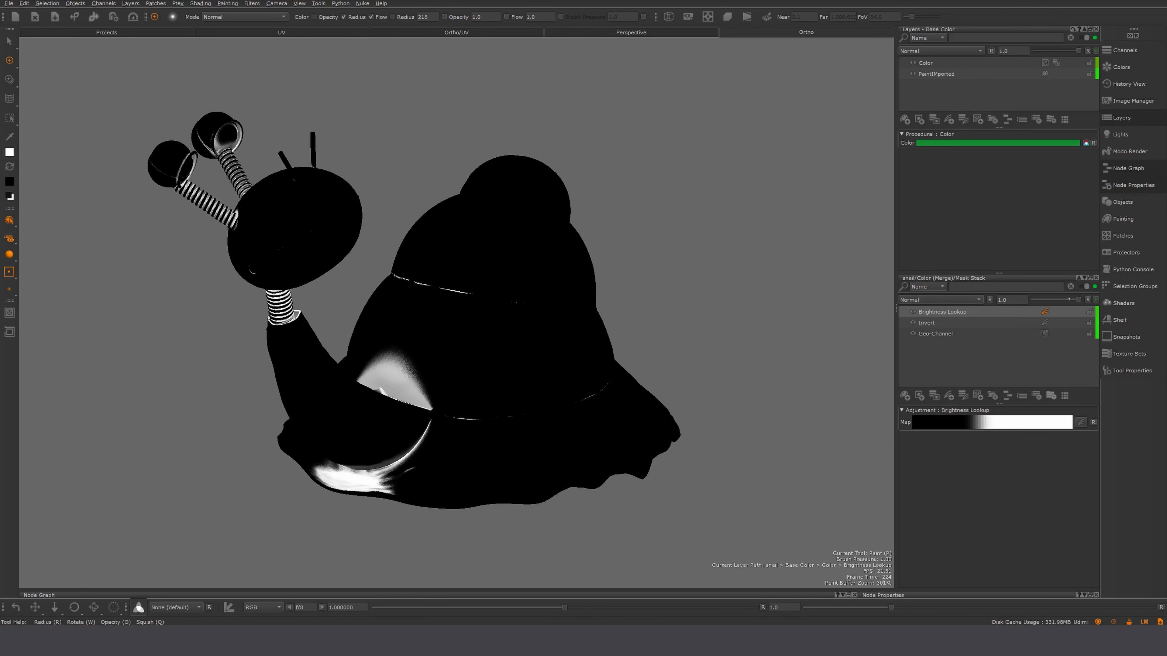
Compare the mask with the Brightness Lookup opacity at 0.0, viewing the Geo-Channel and Invert layers, and restore the opacity to 1.0.
drag(1071, 299, 1033, 299)
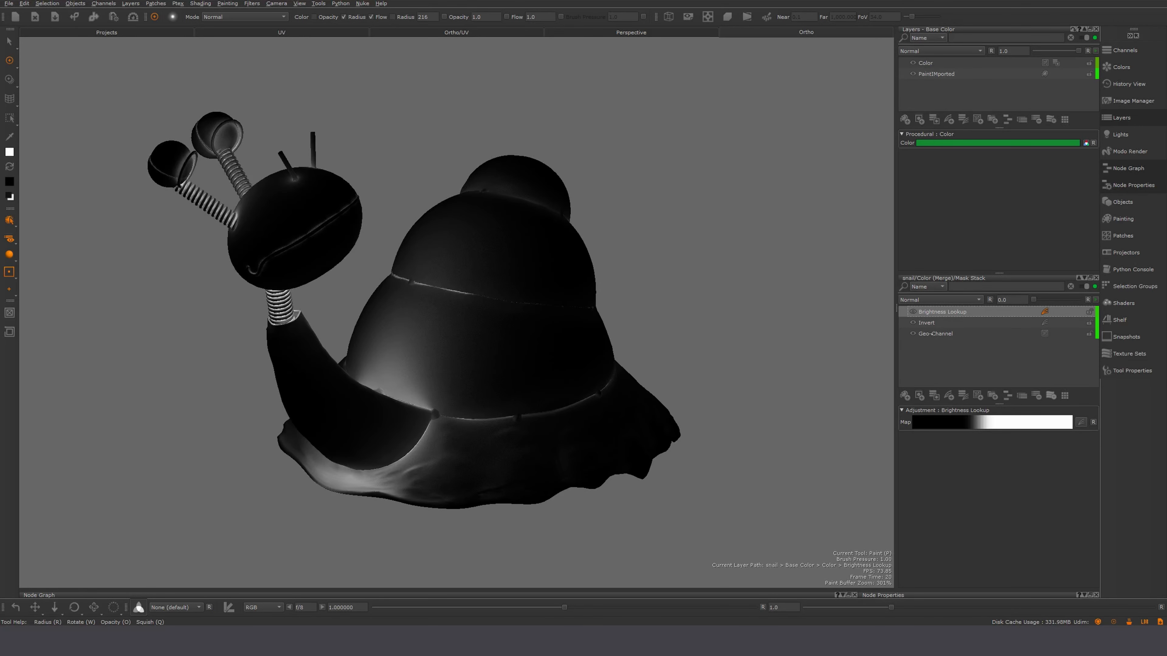
click(935, 333)
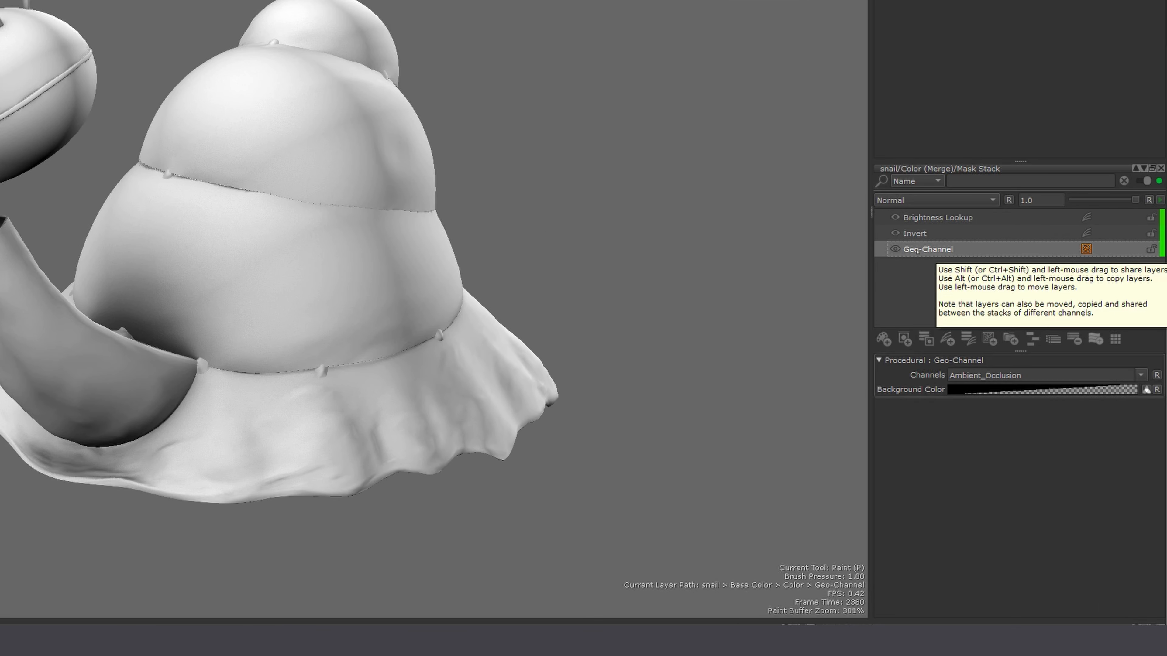
click(921, 235)
click(930, 219)
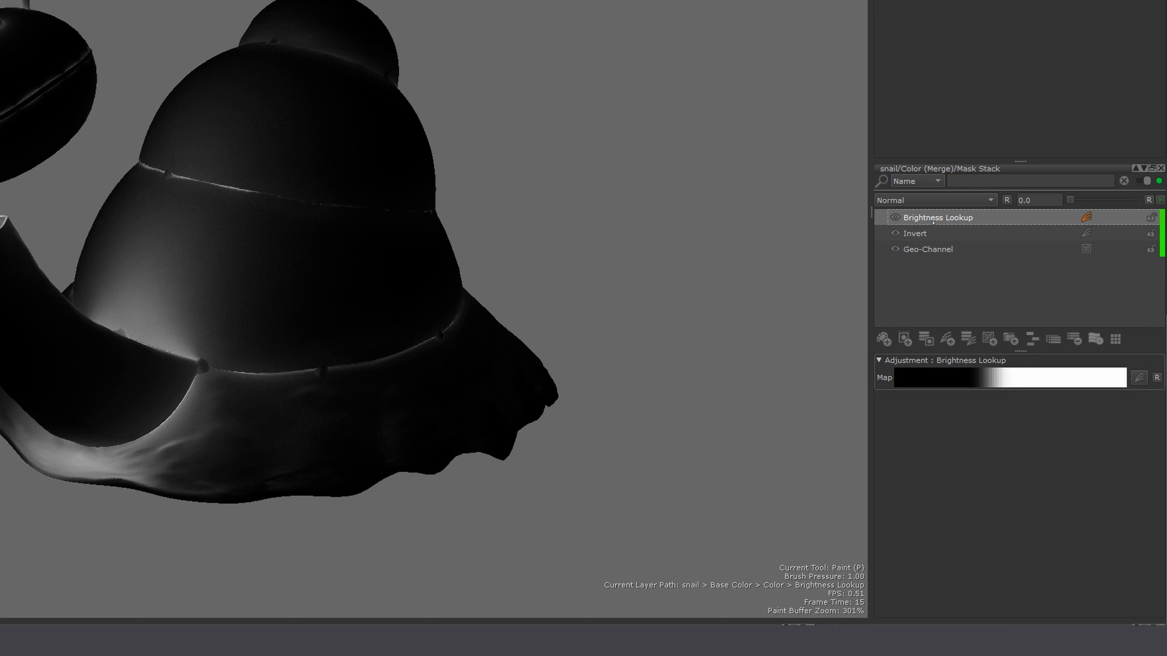
drag(1076, 200, 1135, 200)
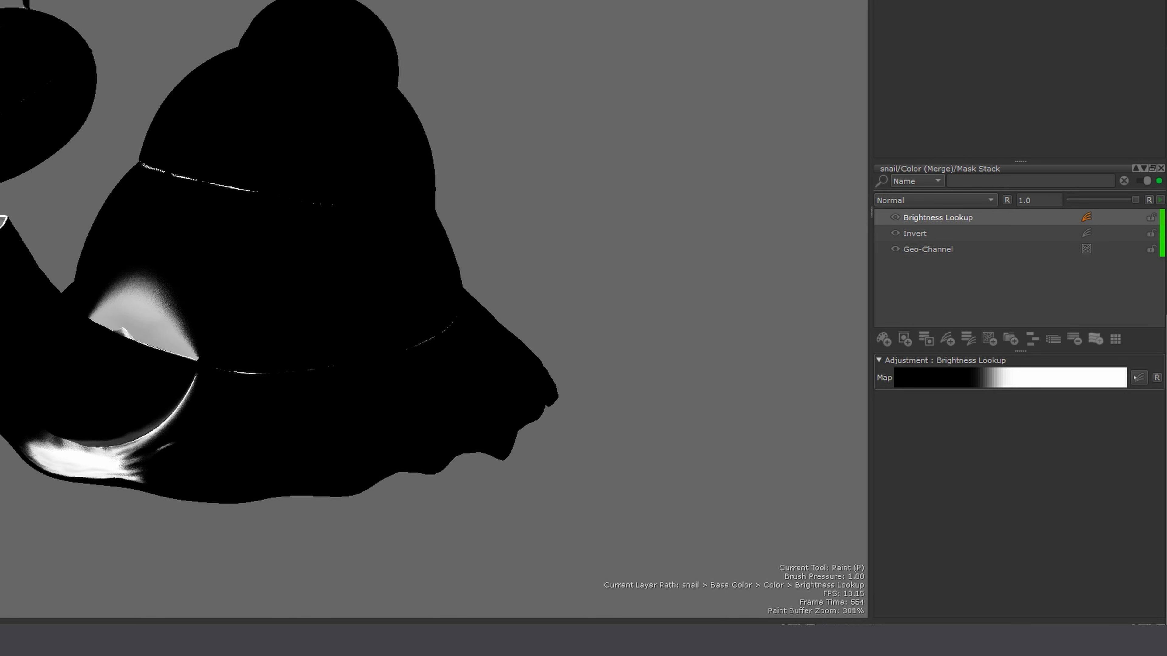
Soften the Brightness Lookup curve and shift it toward the dark end to widen the occlusion mask's falloff.
click(1139, 377)
drag(1135, 556, 1106, 545)
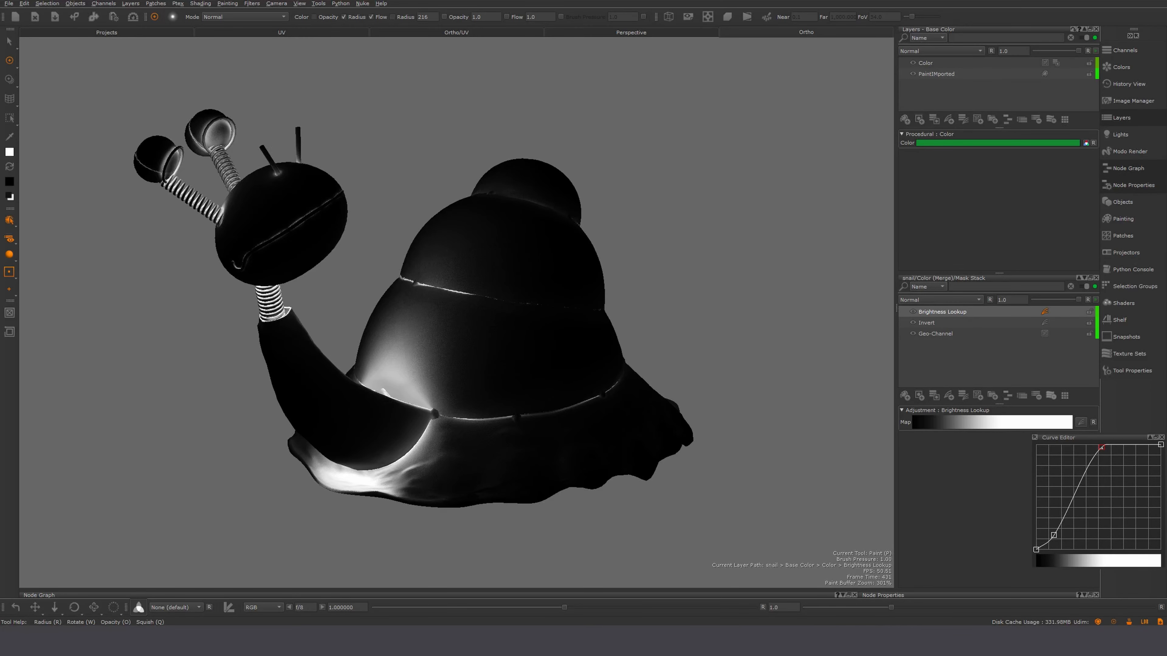
drag(1101, 447, 1082, 446)
mouse_move(404, 422)
alt+mouse_down()
mouse_move(420, 418)
mouse_move(396, 405)
alt+mouse_up()
alt+right_drag(396, 404, 409, 417)
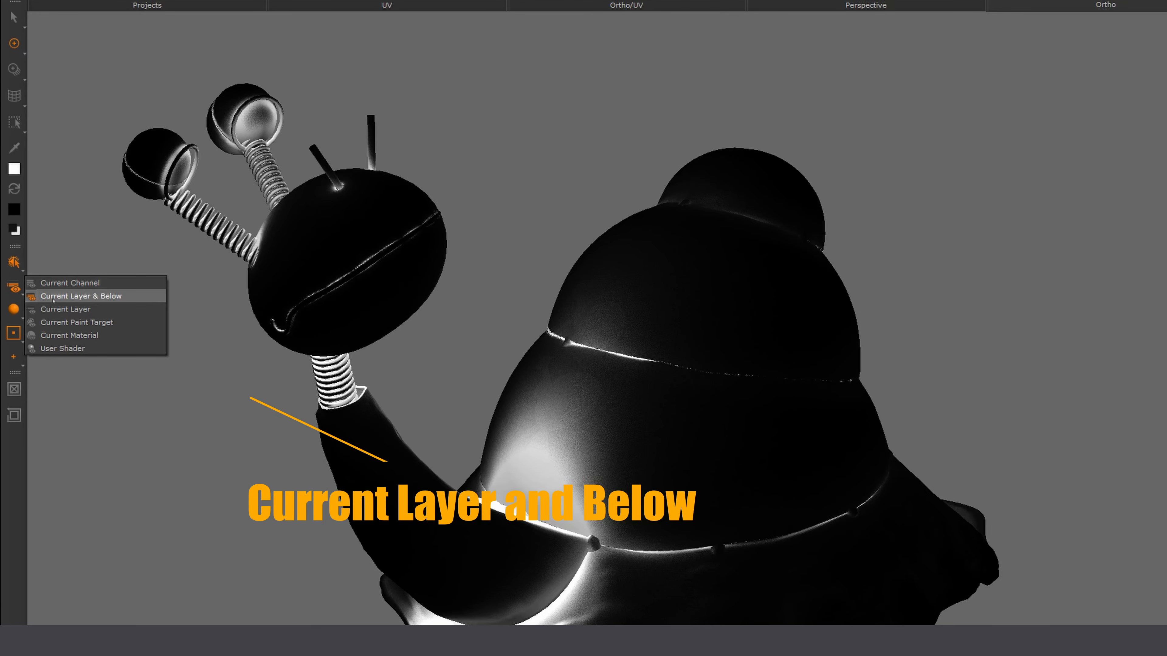
Switch the viewport display to Current Channel and examine the green color in the snail's crevices.
click(36, 244)
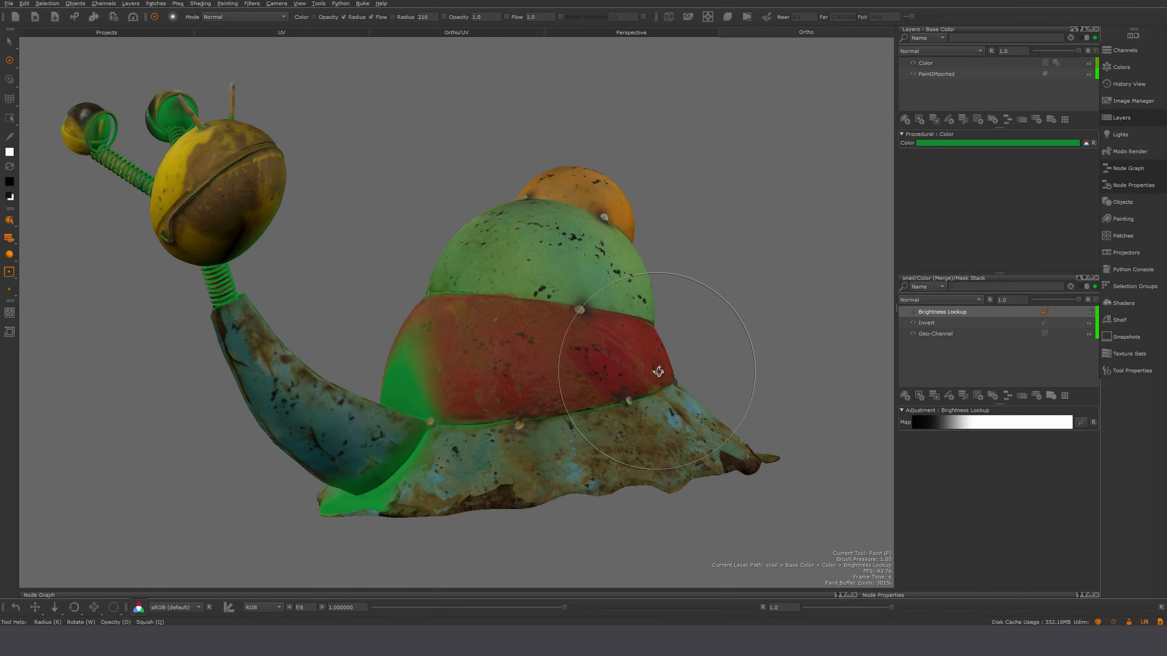
alt+right_drag(663, 371, 740, 402)
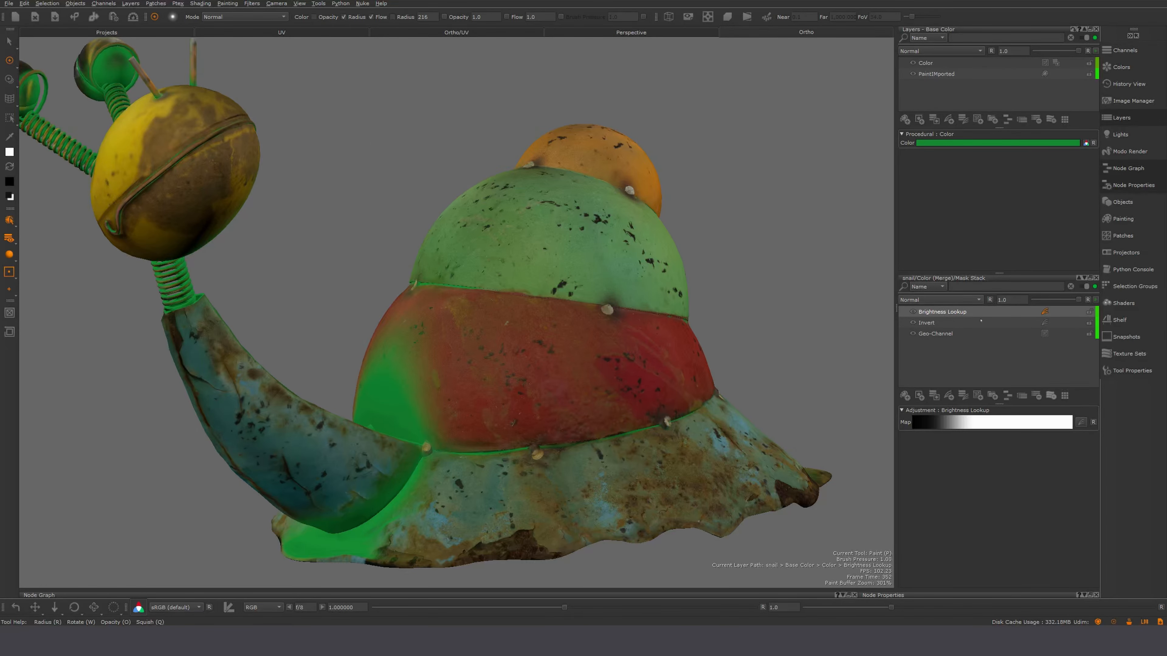
click(984, 339)
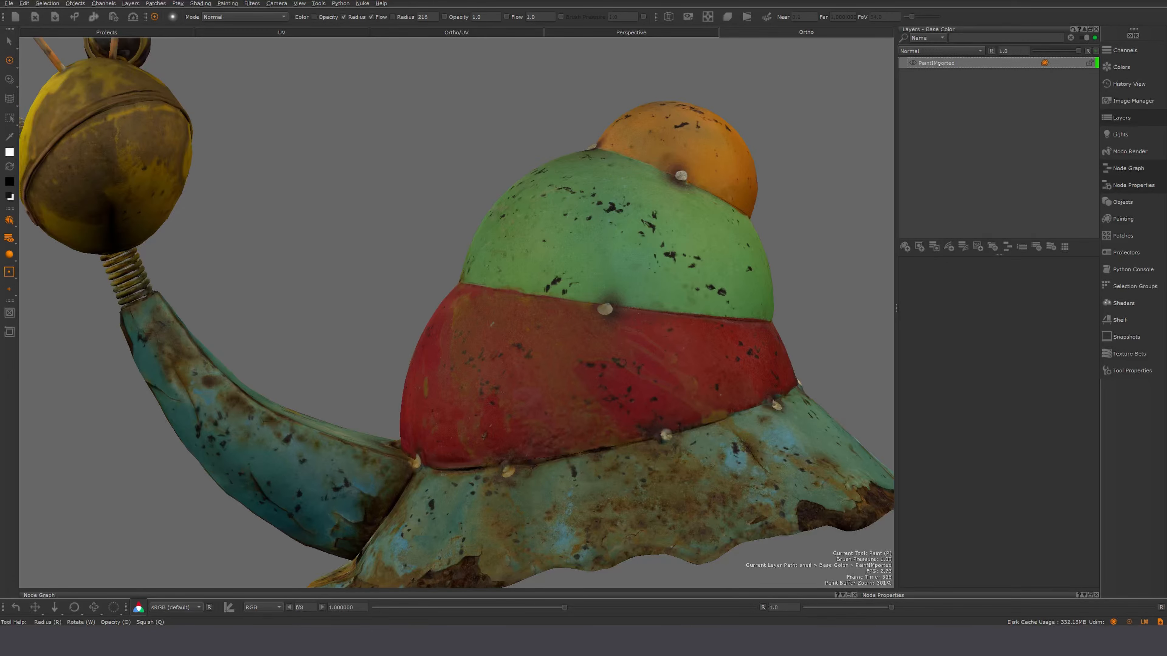
Duplicate the PaintIMported layer by copying and pasting it within the Base Color layer stack.
right_click(939, 64)
click(957, 108)
key(ctrl+v)
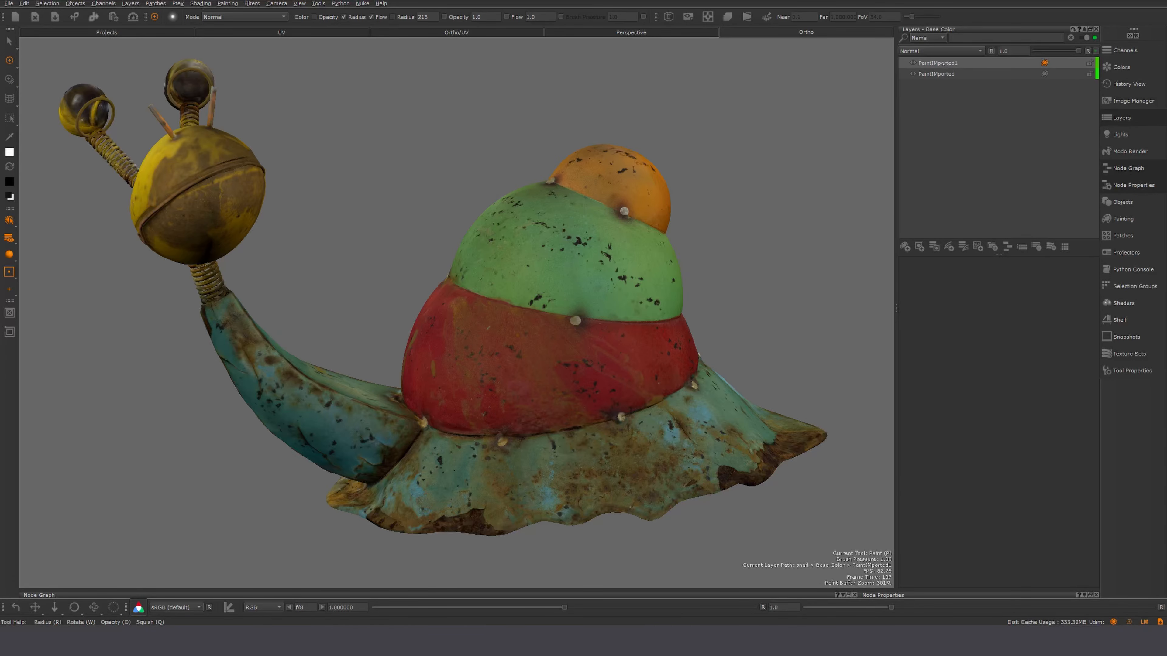
Add a Levels adjustment layer above PaintIMported1 and set its input white to 0.891 and mid to 0.403.
click(941, 73)
right_click(942, 73)
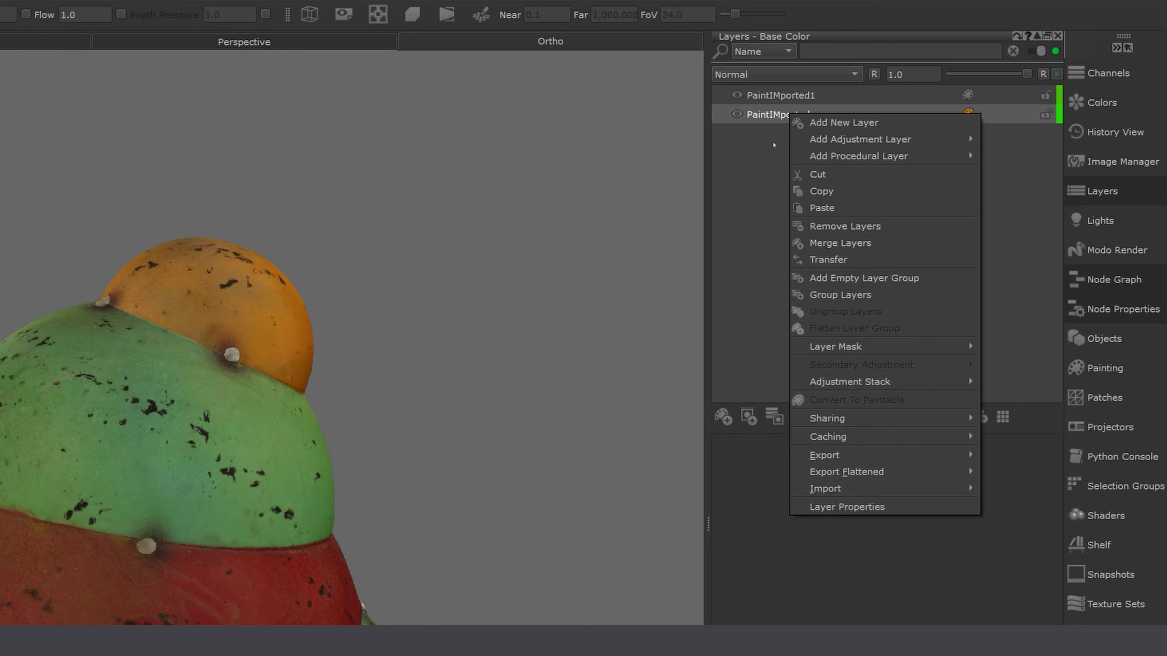
click(779, 96)
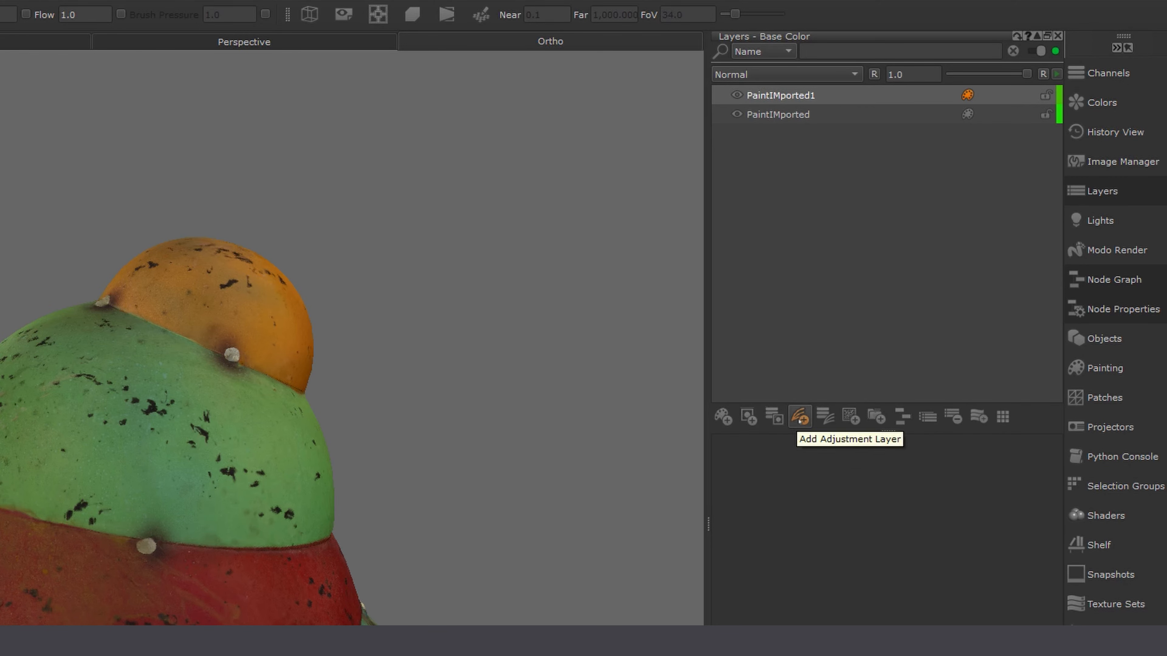
click(799, 417)
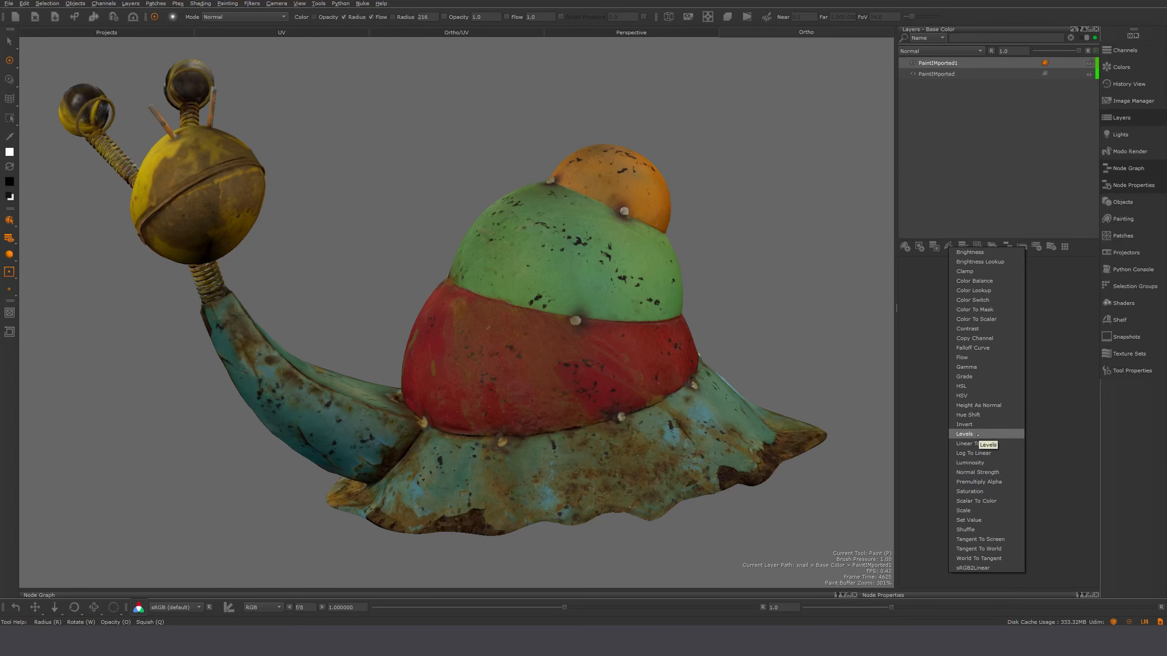
click(978, 434)
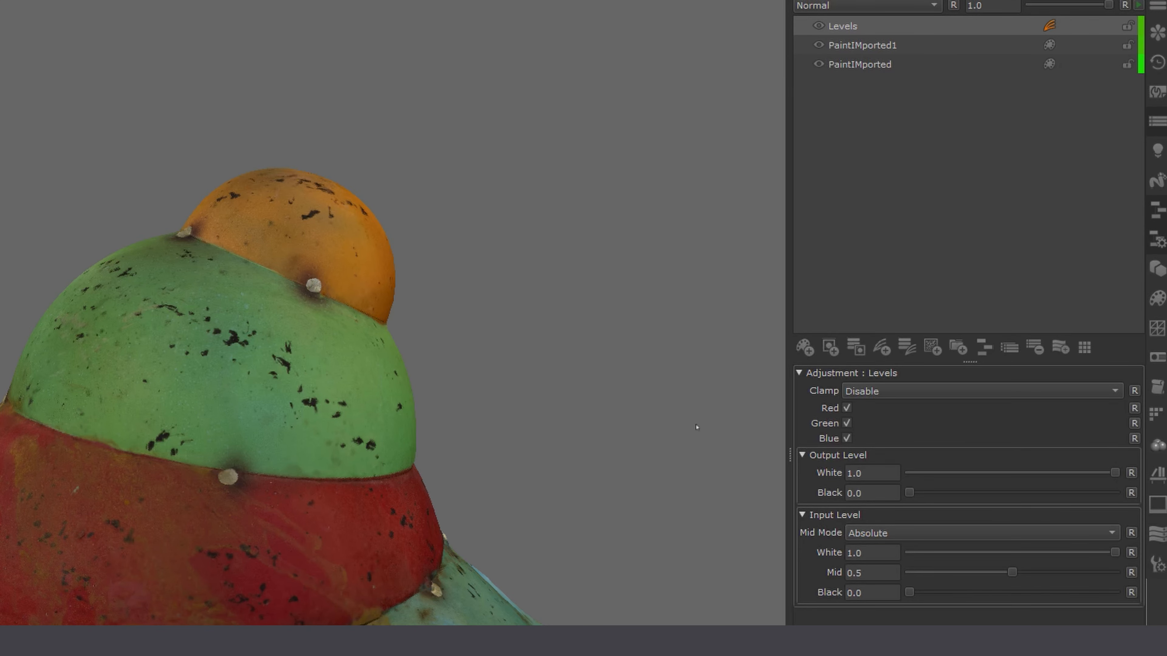
mouse_move(1114, 553)
mouse_down()
mouse_move(998, 583)
mouse_move(990, 571)
mouse_up()
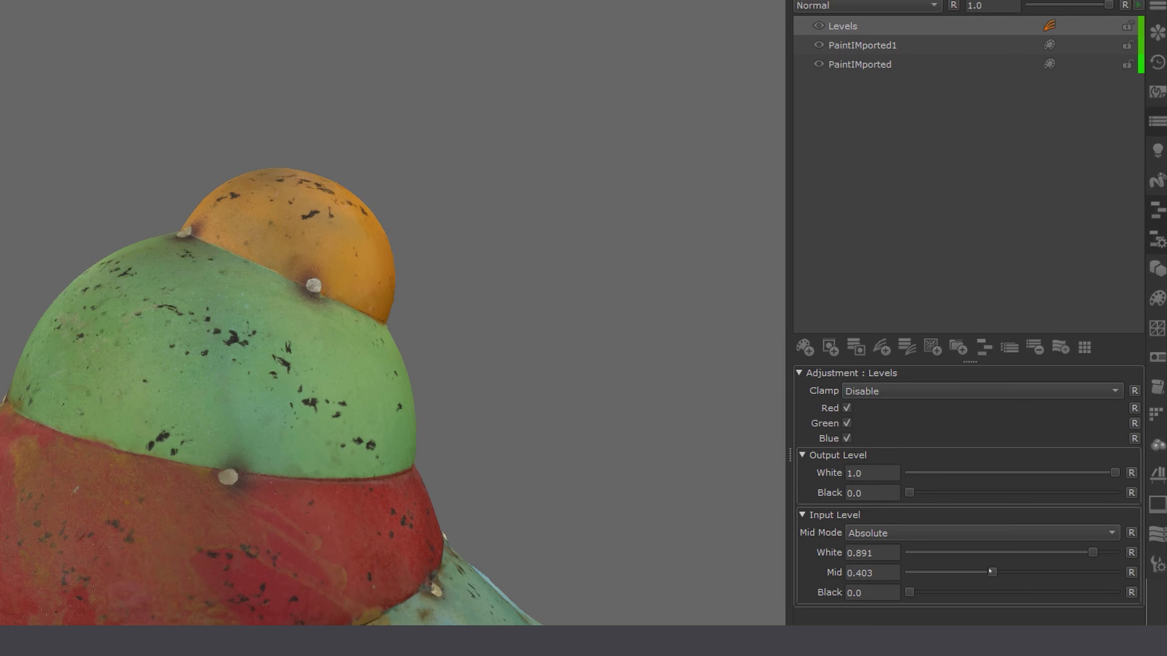
Set the Levels layer's input mid to 0.395 and black to 0.079, and try varying the layer's opacity.
drag(909, 592, 926, 593)
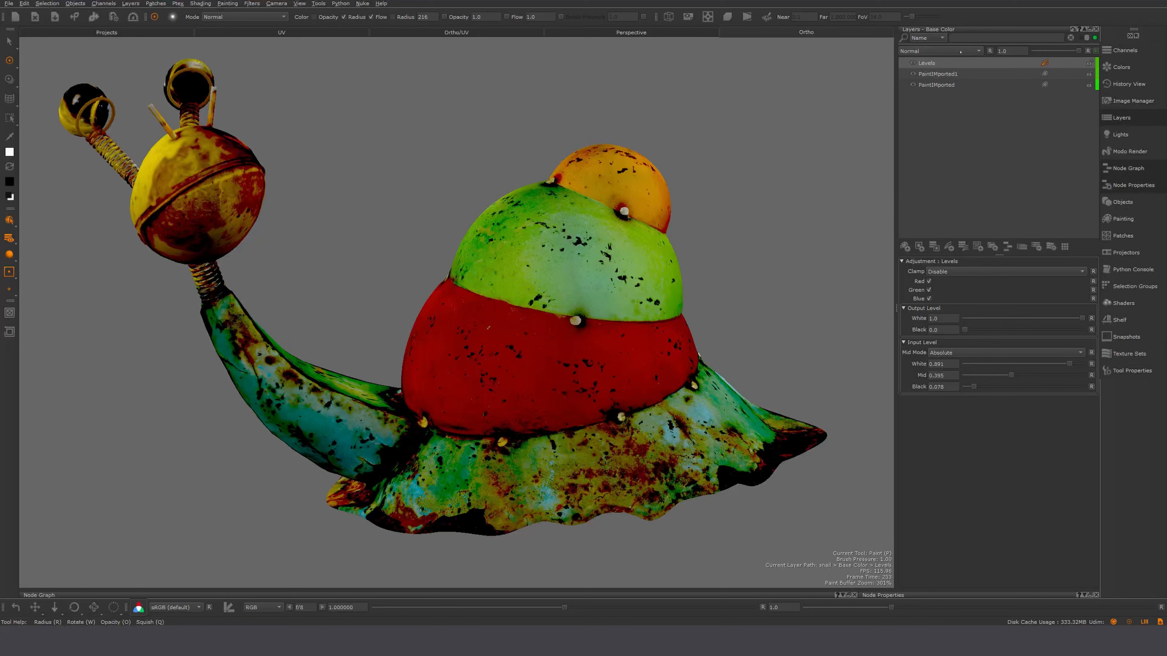
mouse_move(1077, 51)
mouse_down()
mouse_move(1031, 51)
mouse_move(1079, 52)
mouse_up()
key(ctrl+shift+z)
key(ctrl+z)
key(ctrl+shift+z)
click(933, 64)
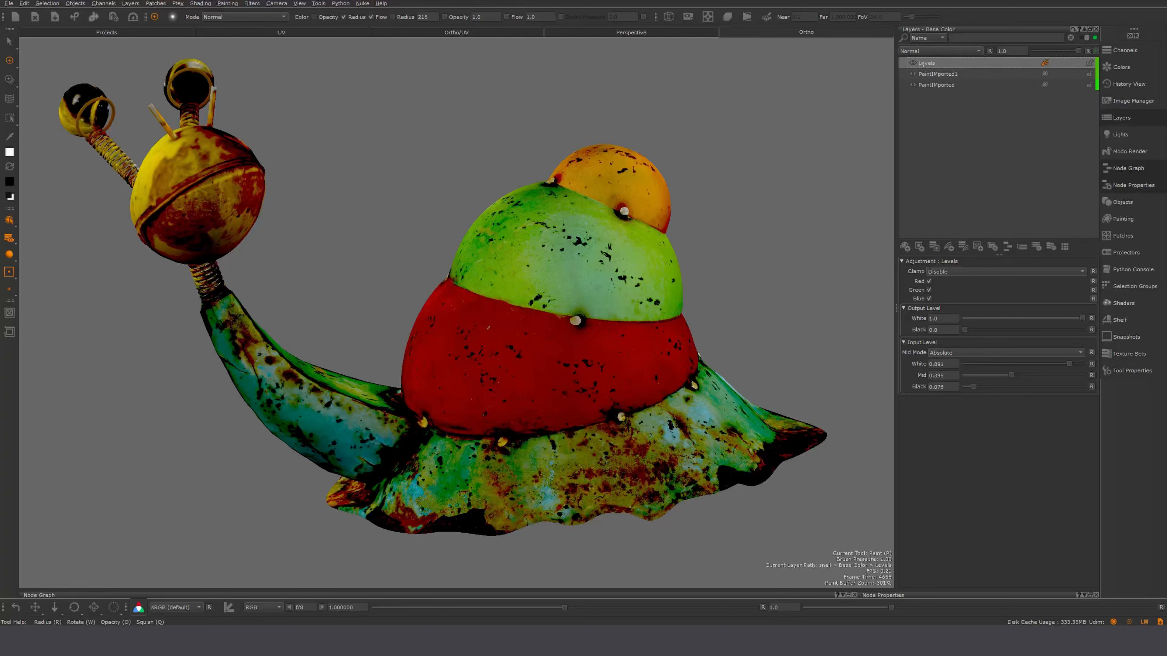
Add a Hide All mask to the Levels layer.
right_click(930, 65)
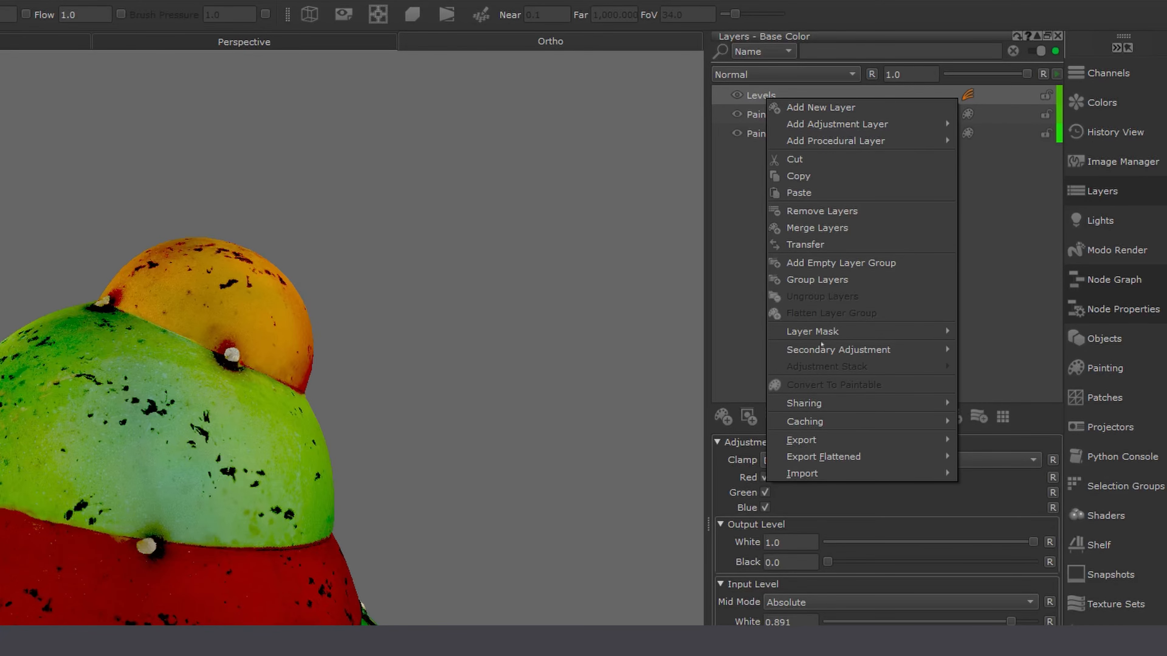
mouse_move(821, 332)
mouse_move(1028, 334)
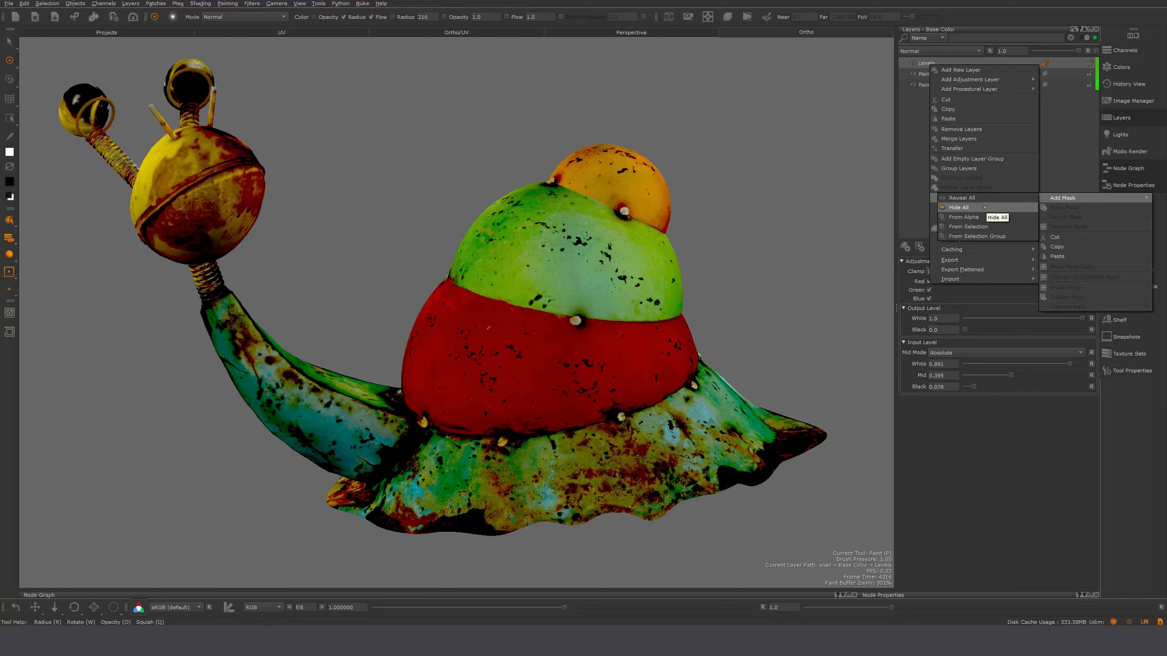
click(965, 208)
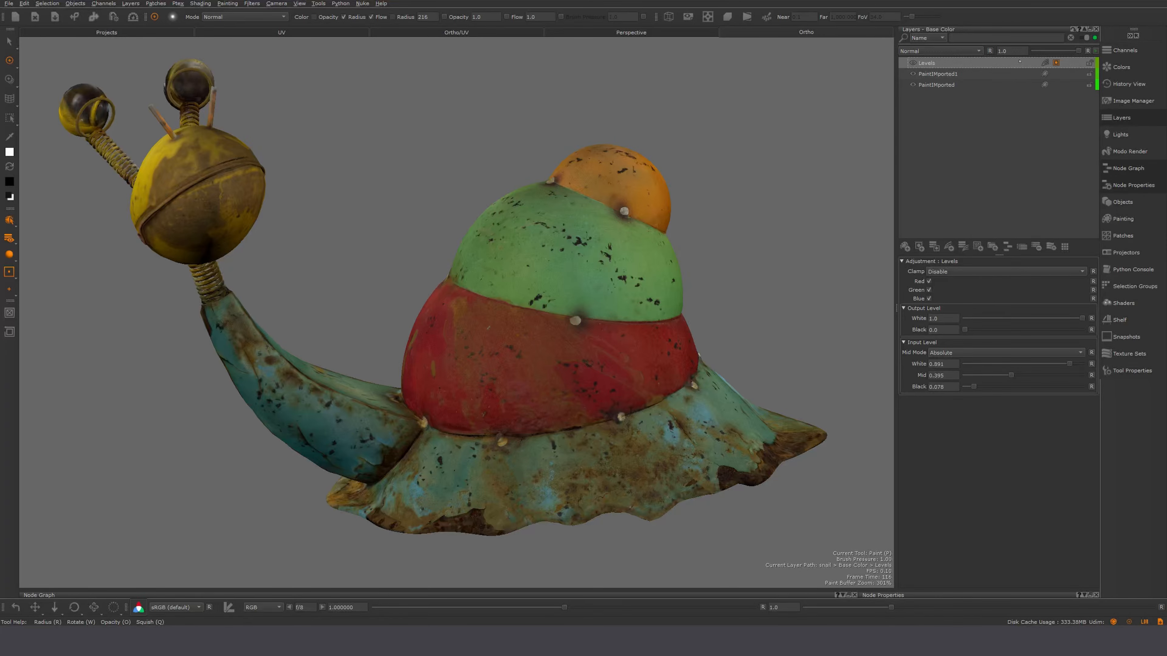
Paint white on the Levels mask over the middle of the red shell band to reveal the adjustment there.
alt+right_drag(570, 333, 586, 202)
alt+middle_drag(677, 295, 607, 373)
alt+right_drag(607, 372, 599, 344)
mouse_move(589, 331)
mouse_down()
mouse_move(560, 264)
mouse_move(473, 349)
mouse_move(615, 334)
mouse_move(564, 342)
mouse_up()
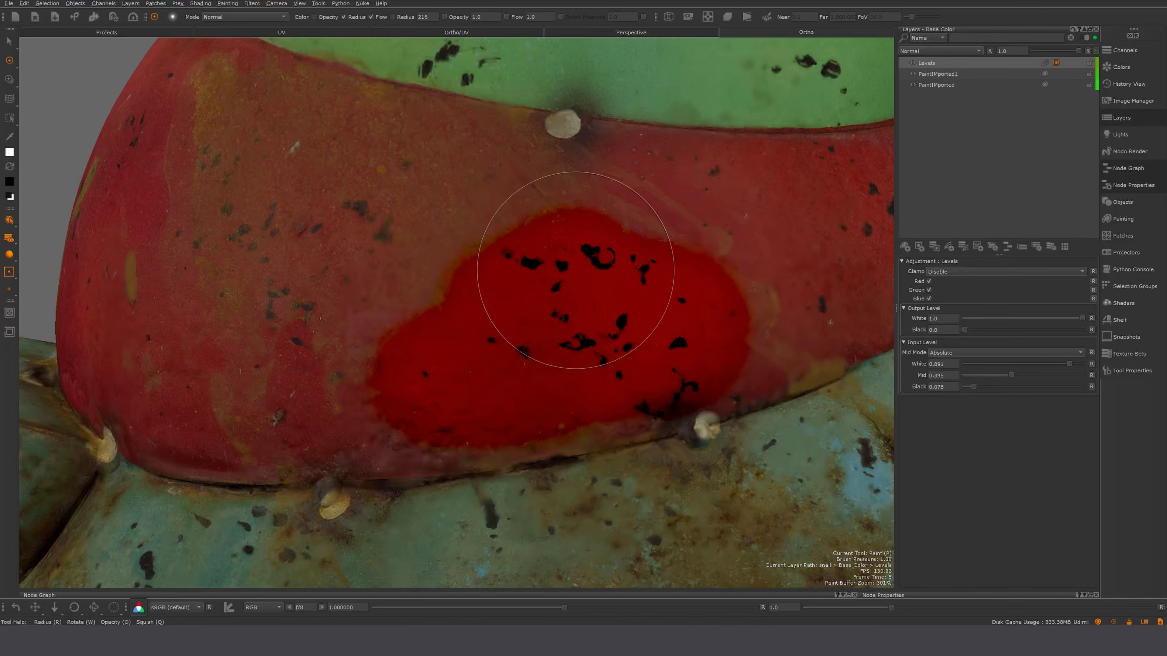
Undo the mask stroke on the red shell band and remove the mask from the Levels layer.
alt+right_drag(575, 270, 517, 262)
key(ctrl+z)
alt+middle_drag(552, 219, 550, 278)
alt+right_drag(550, 279, 529, 273)
alt+drag(528, 274, 522, 273)
right_click(1055, 63)
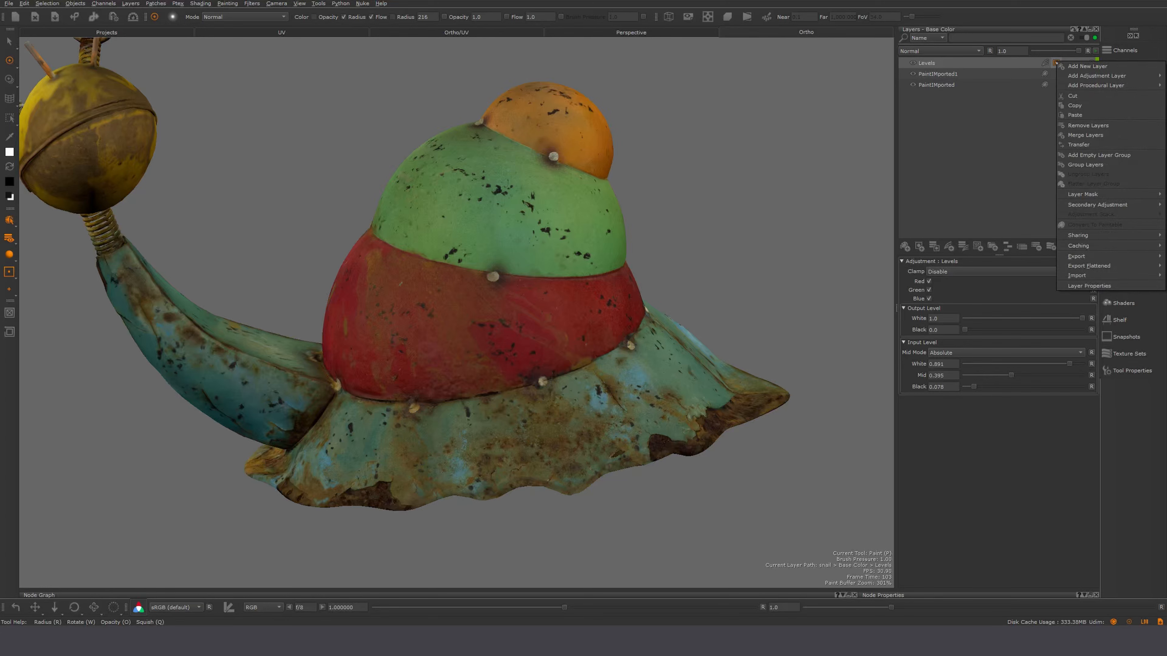
mouse_move(1102, 194)
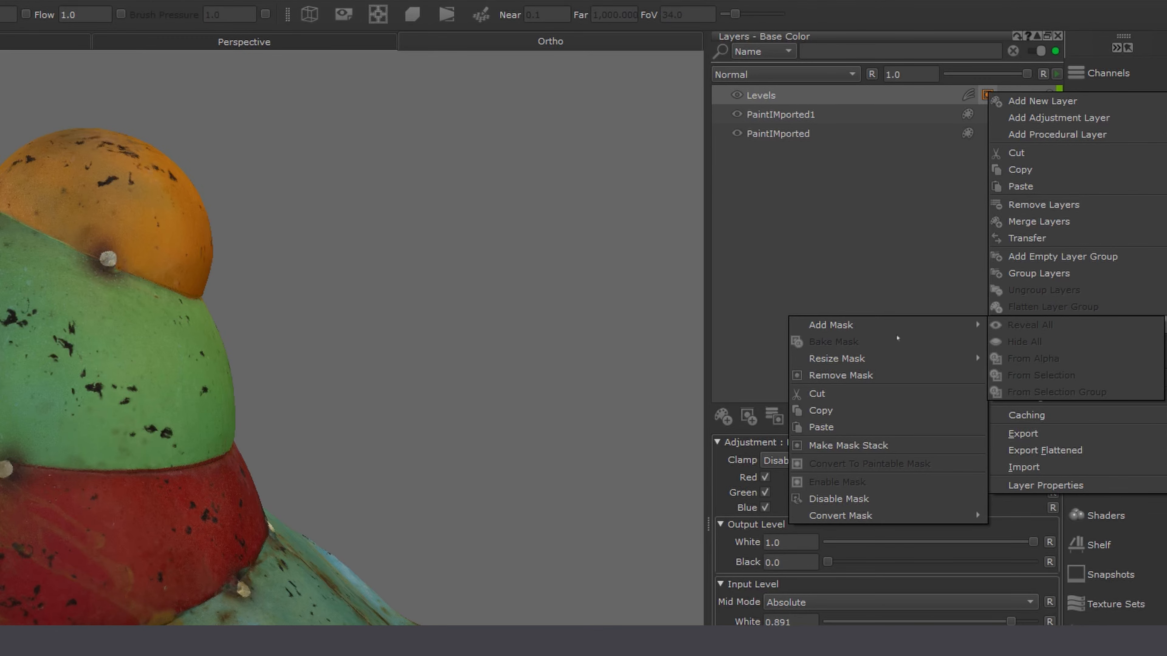
click(849, 375)
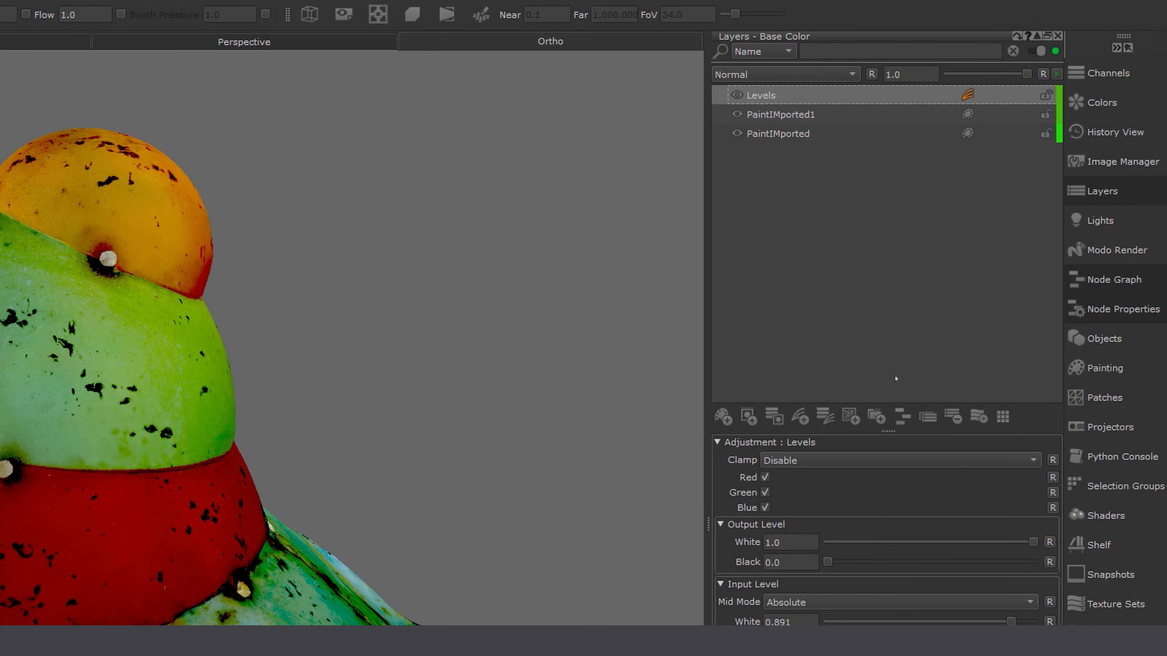
Add a Reveal All mask to the Levels layer.
right_click(967, 92)
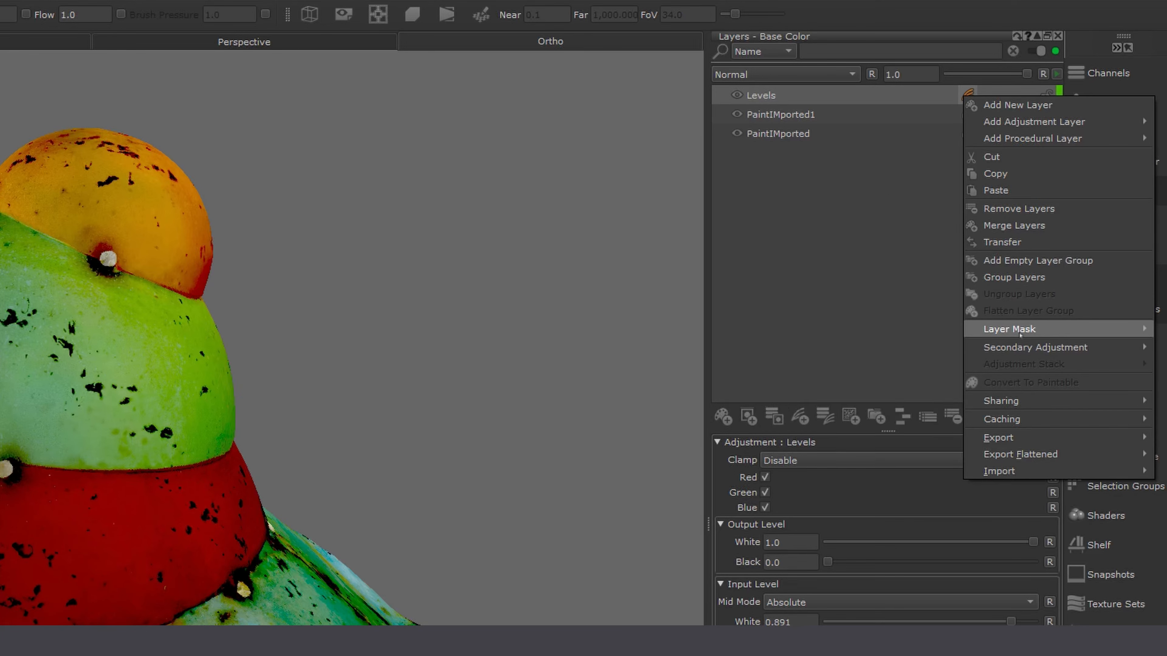
mouse_move(1010, 329)
mouse_move(914, 329)
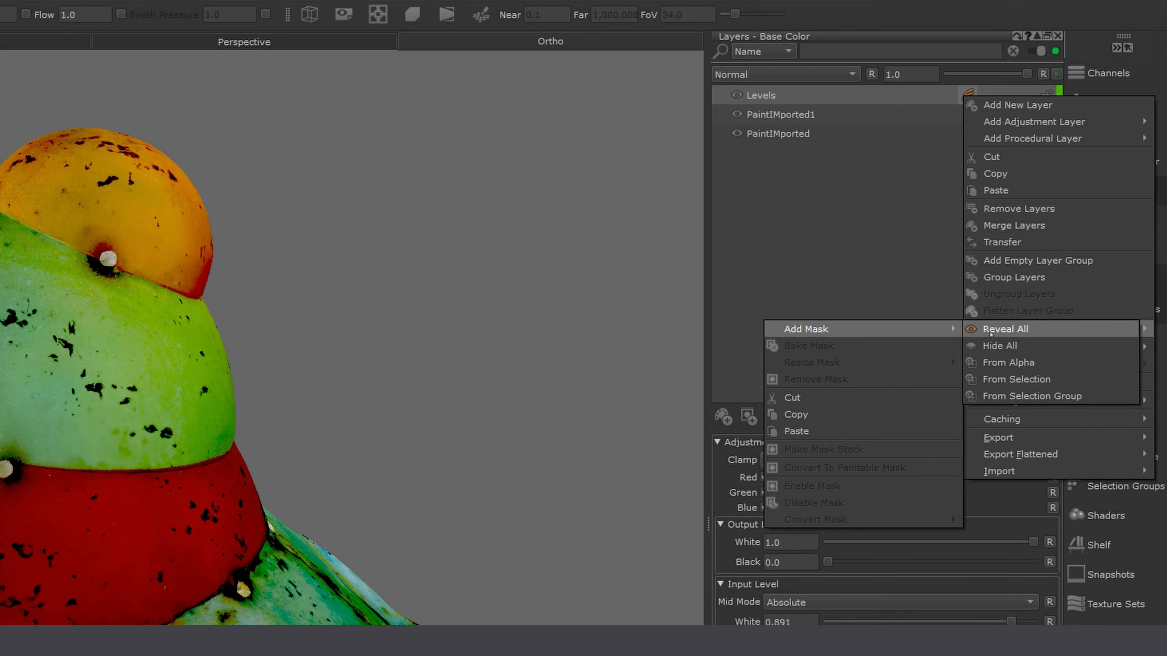
click(990, 333)
Paint black on the Levels mask over the orange shell top to hide the adjustment there.
alt+middle_drag(258, 409, 189, 655)
alt+right_drag(233, 517, 240, 542)
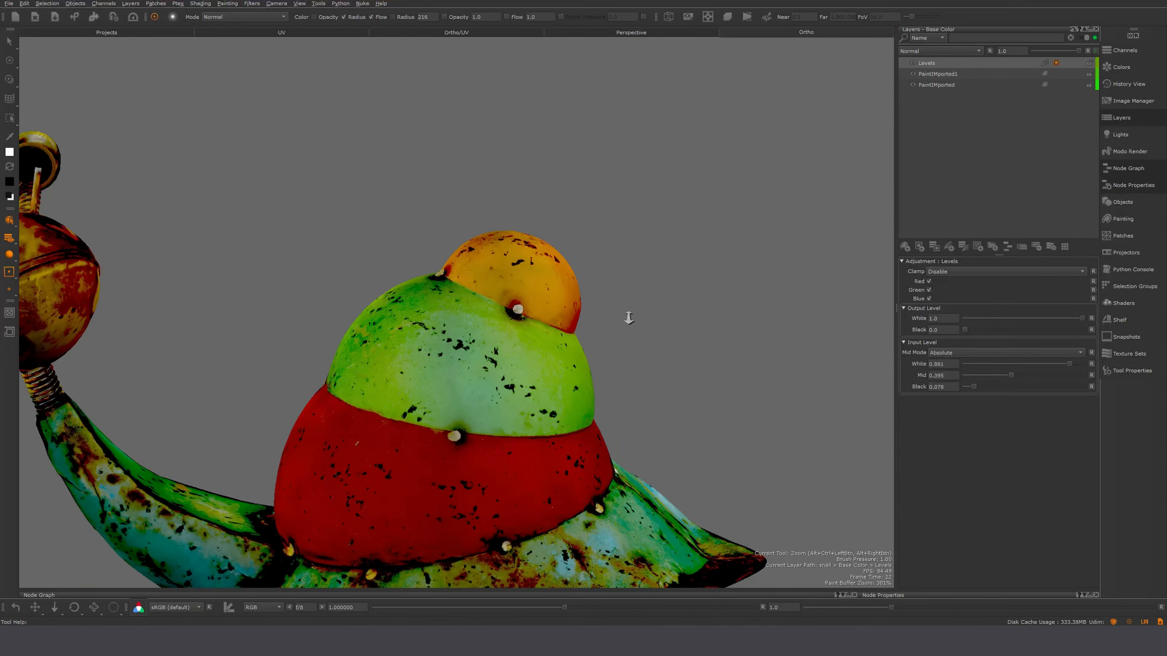
alt+right_drag(628, 318, 670, 253)
key(p)
mouse_move(550, 184)
mouse_down()
mouse_move(497, 220)
mouse_move(658, 299)
mouse_up()
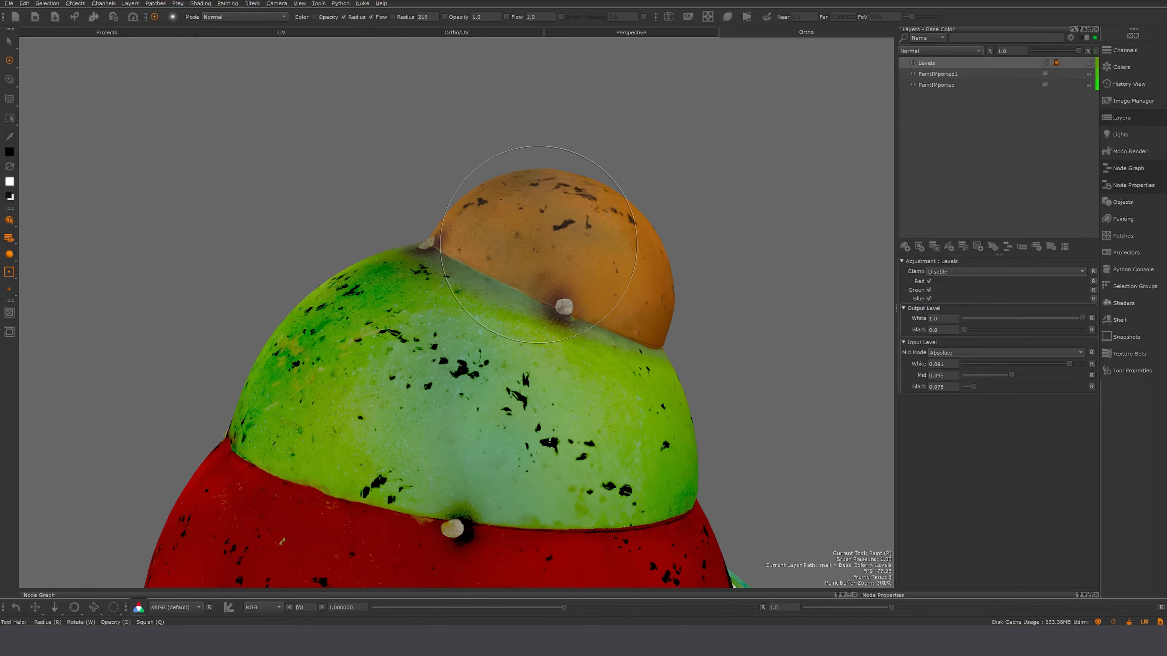
Delete the masked Levels layer from the Base Color stack and look through the available adjustment types.
alt+right_drag(555, 246, 487, 348)
alt+middle_drag(485, 321, 556, 276)
alt+right_drag(556, 276, 602, 209)
alt+middle_drag(603, 209, 575, 248)
alt+right_drag(575, 248, 596, 275)
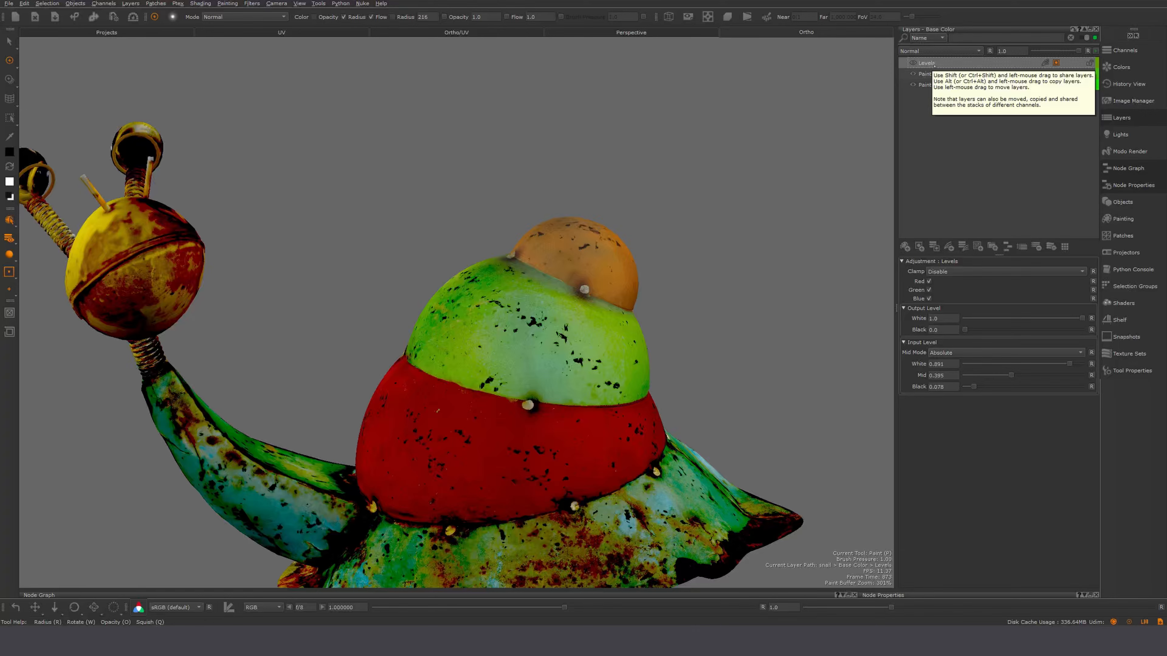
key(Delete)
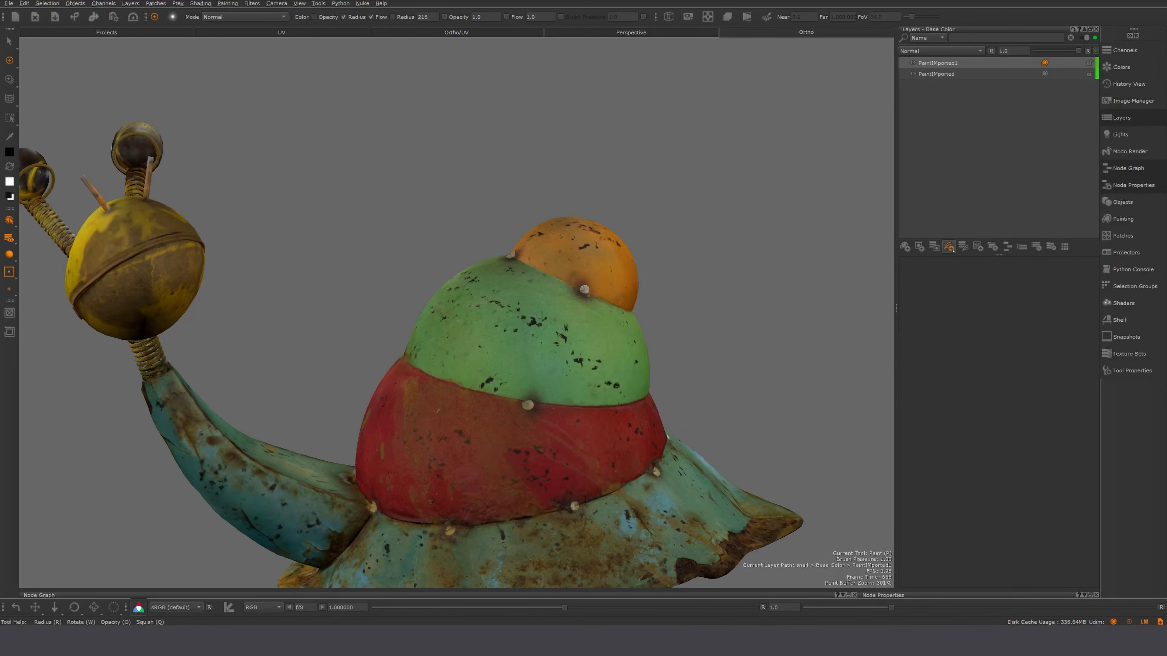
click(949, 248)
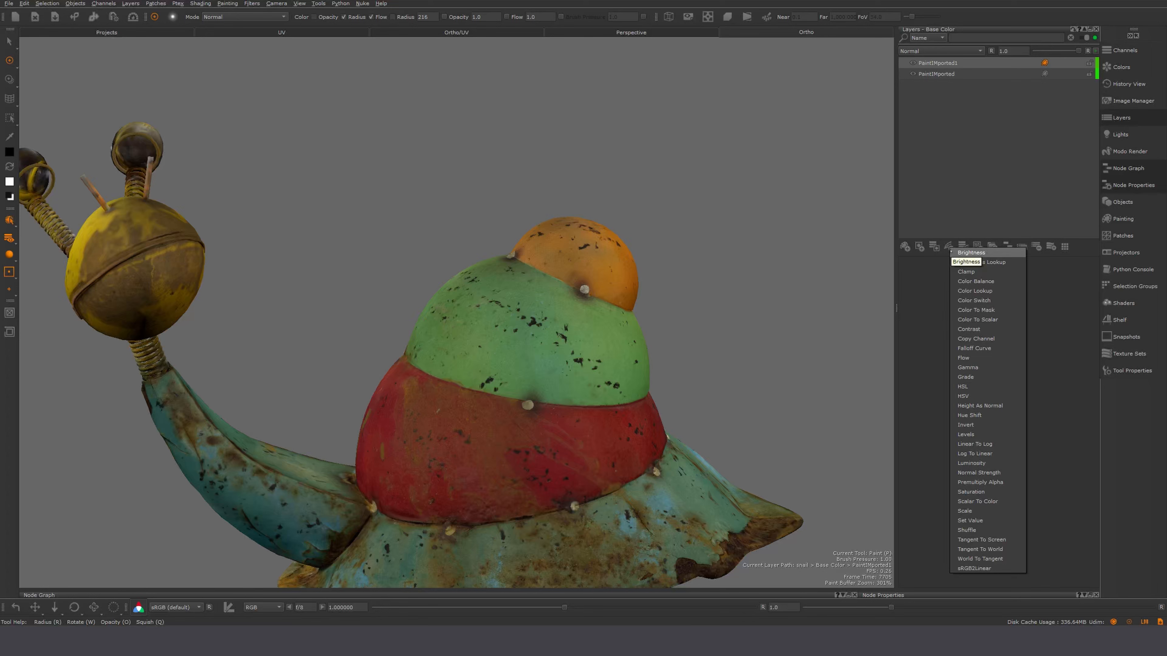
click(930, 281)
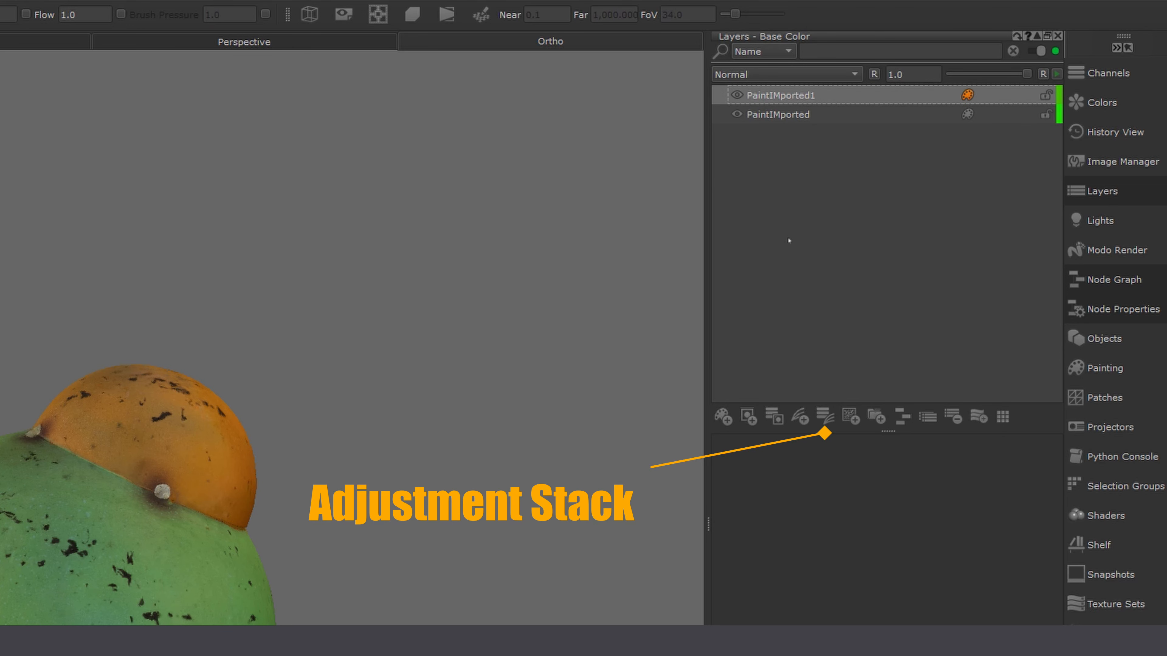
Add an adjustment stack with a Gamma adjustment to PaintIMported1 and open the stack docked alongside the Base Color layers.
click(824, 416)
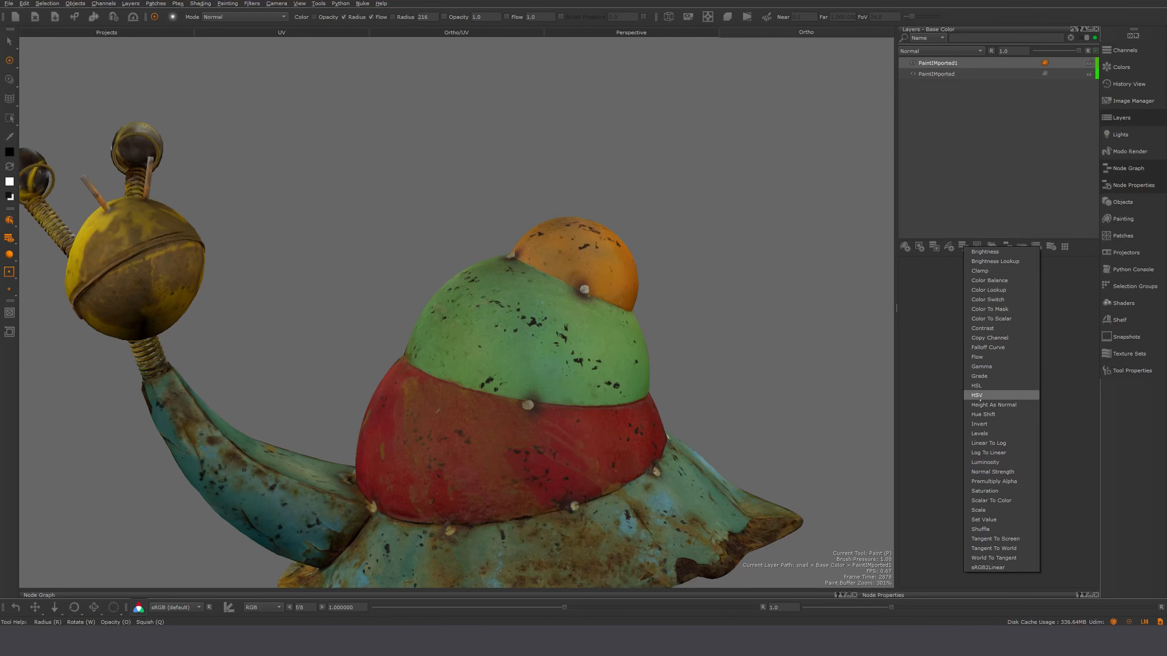
click(988, 567)
click(1066, 63)
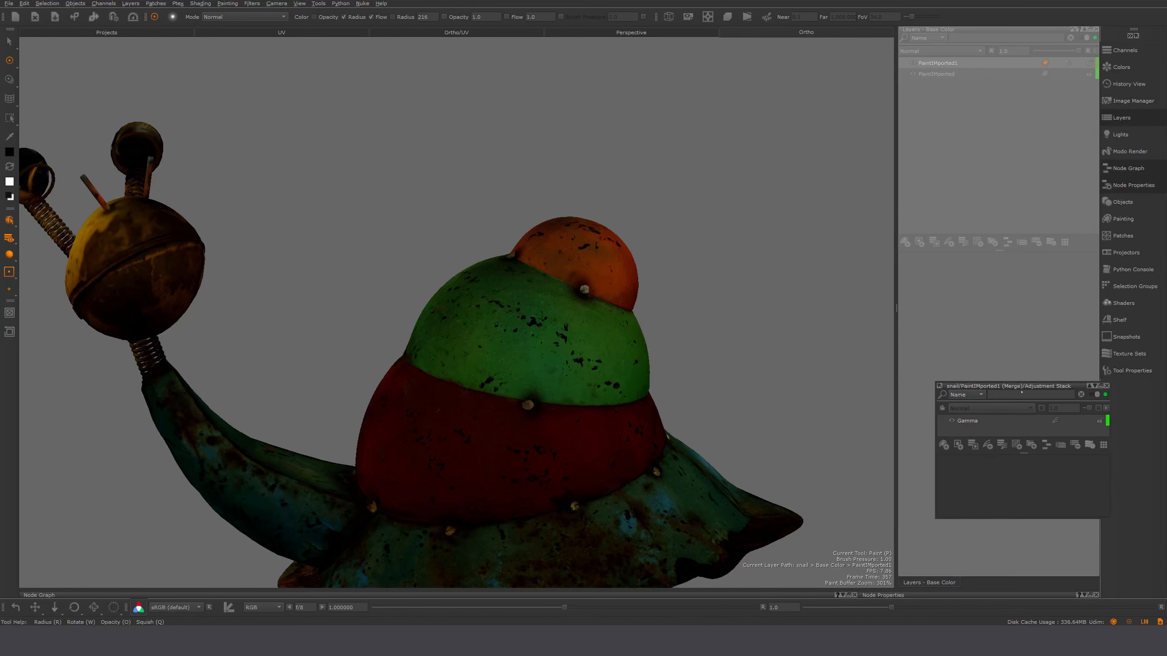
drag(1021, 390, 1016, 406)
Set the Gamma adjustment's opacity to 0.364, add a mask to it and paint black over the shell's top.
drag(1078, 51, 1046, 51)
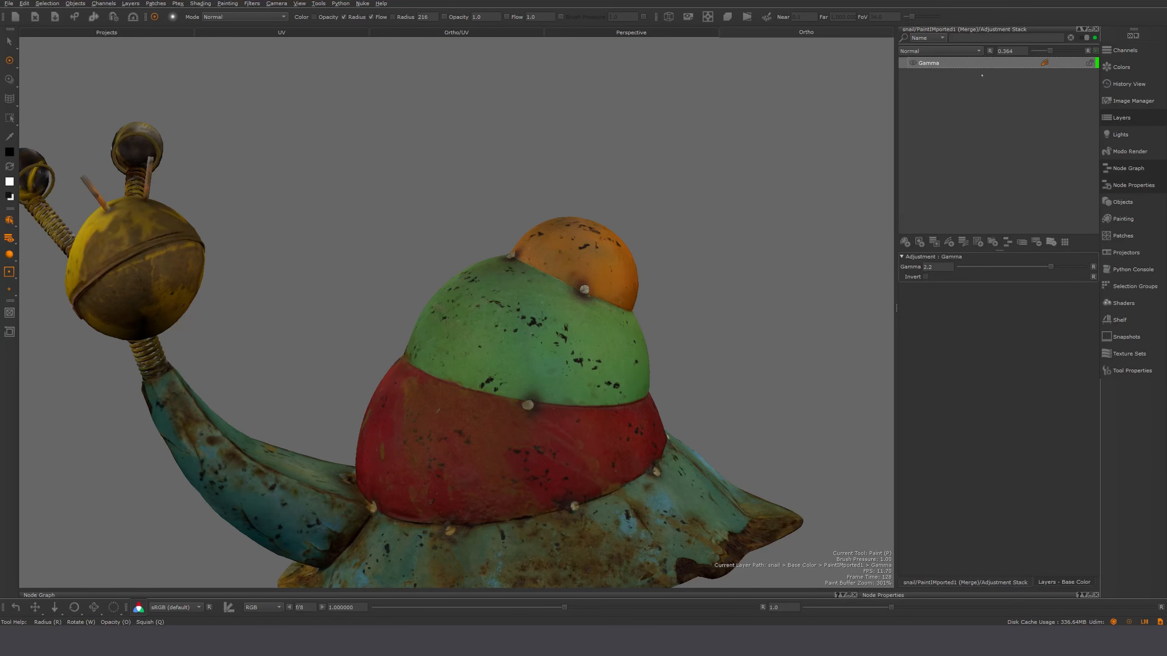
click(919, 242)
mouse_move(585, 313)
mouse_down()
mouse_move(515, 294)
mouse_move(574, 234)
mouse_up()
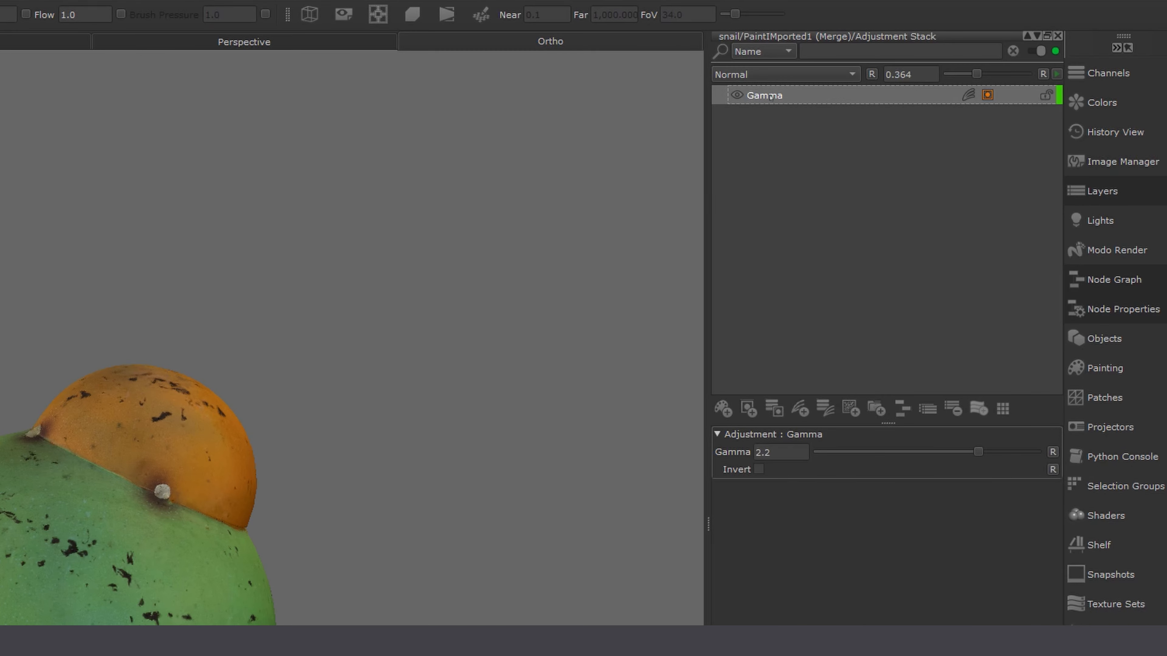
Add a Levels adjustment above Gamma in the stack, with input mid 0.579, black 0.035 and opacity 1.0.
key(Tab)
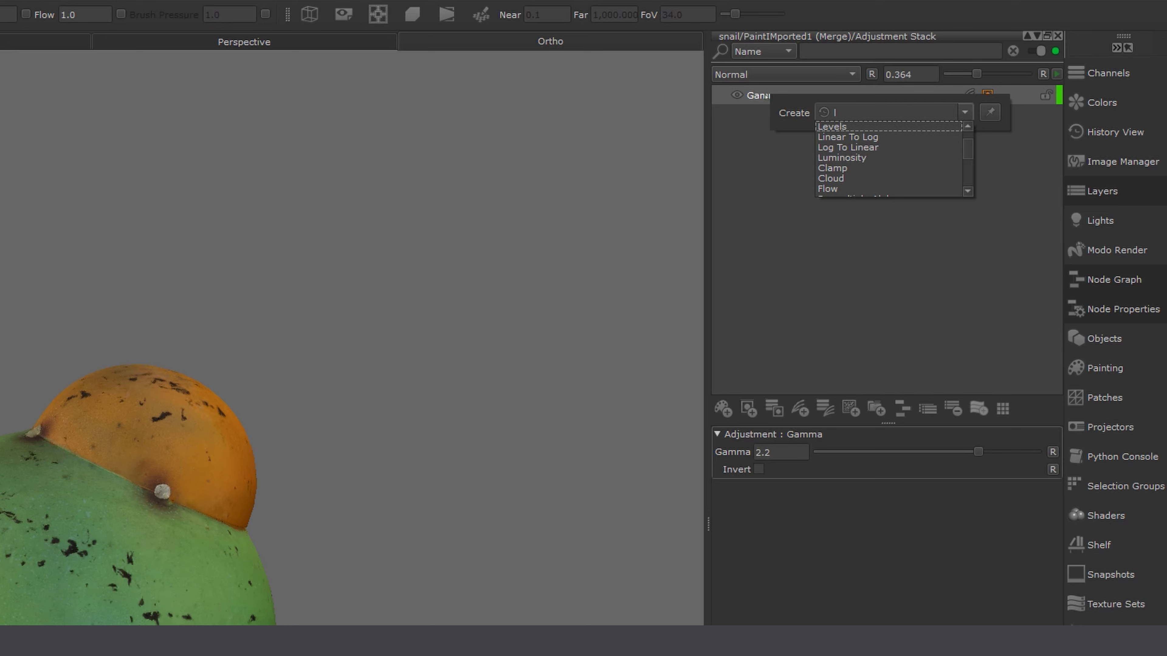
key(Return)
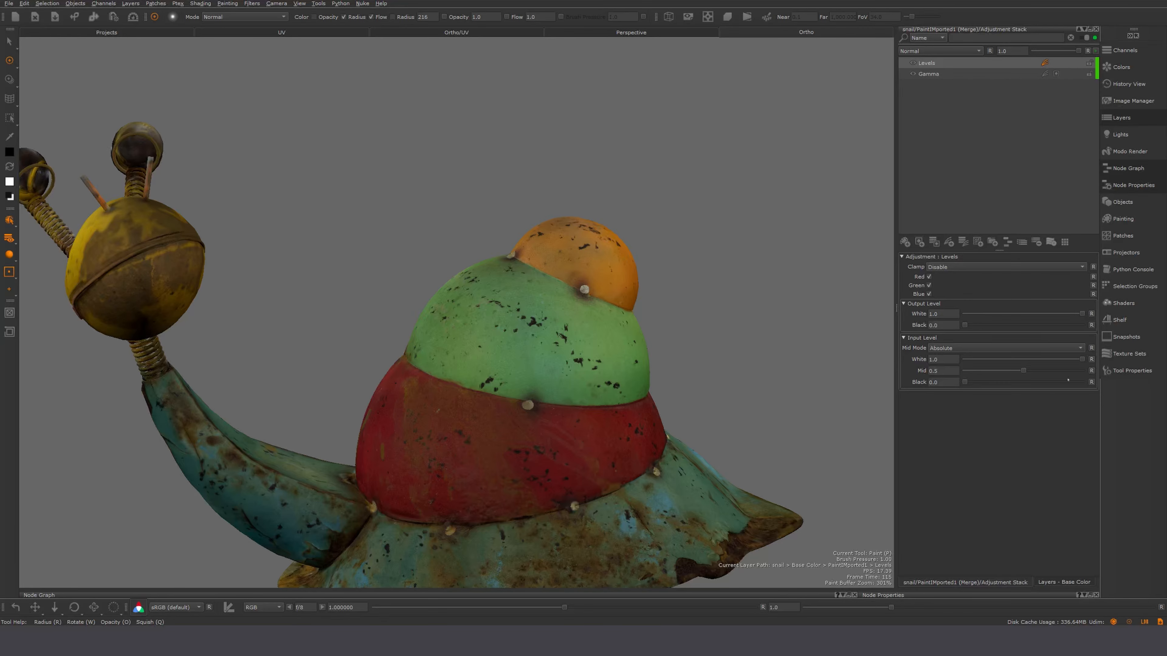
mouse_move(1022, 371)
mouse_down()
mouse_move(1006, 371)
mouse_move(1032, 371)
mouse_up()
drag(964, 382, 968, 382)
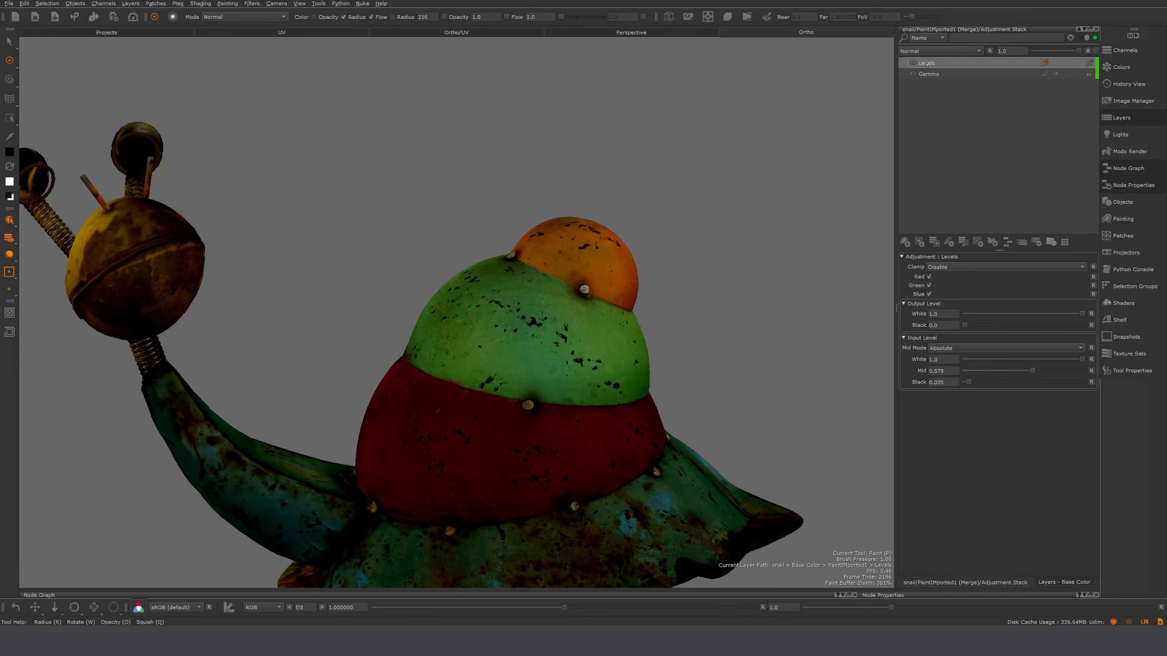
mouse_move(1070, 51)
mouse_down()
mouse_move(1032, 53)
mouse_move(1080, 56)
mouse_up()
Add a mask to the stack's Levels adjustment and paint black over the green and red shell bands.
click(905, 242)
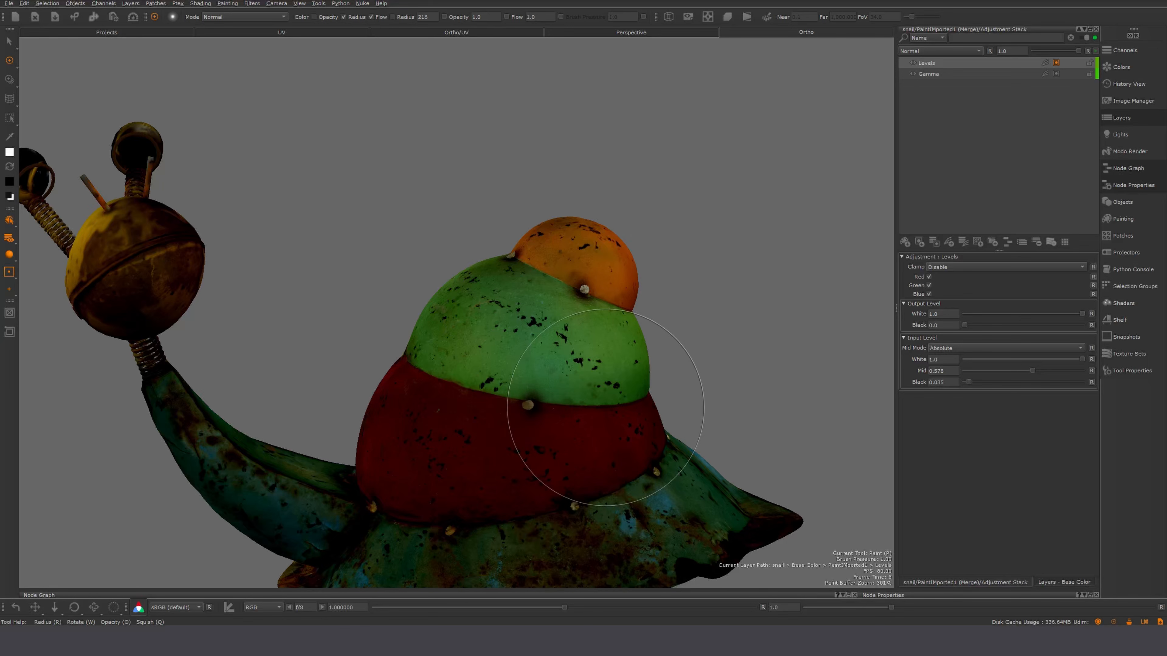
key(x)
mouse_move(504, 380)
mouse_down()
mouse_move(454, 464)
mouse_move(640, 431)
mouse_up()
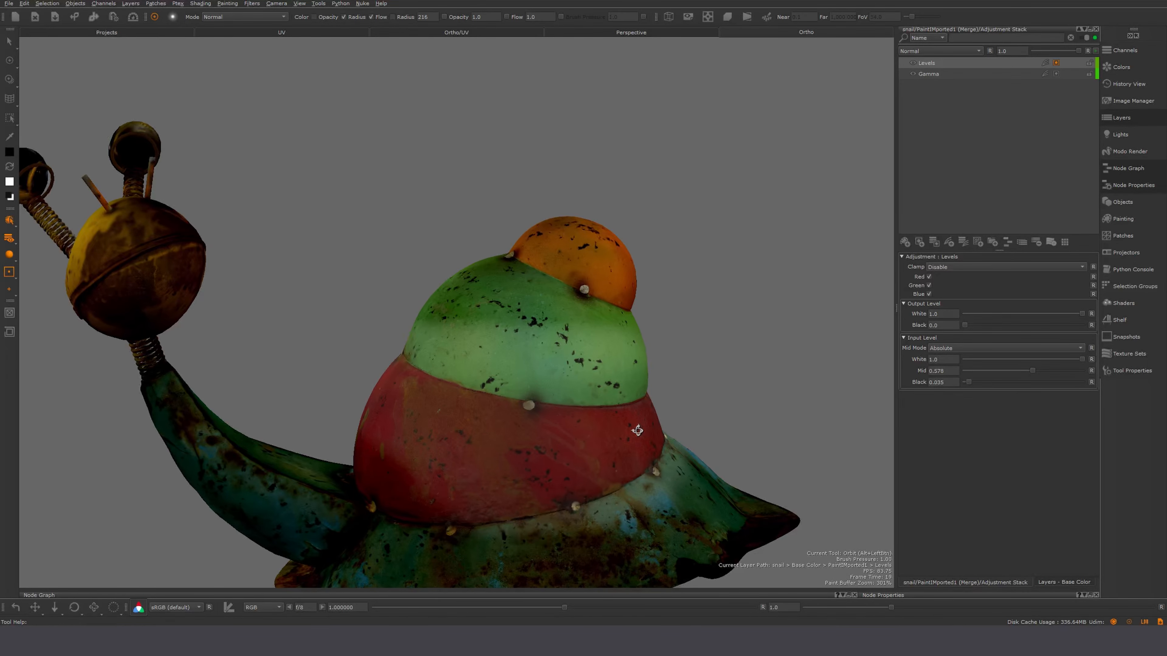
Close the adjustment stack view and remove the adjustment stack from PaintIMported1.
click(1095, 29)
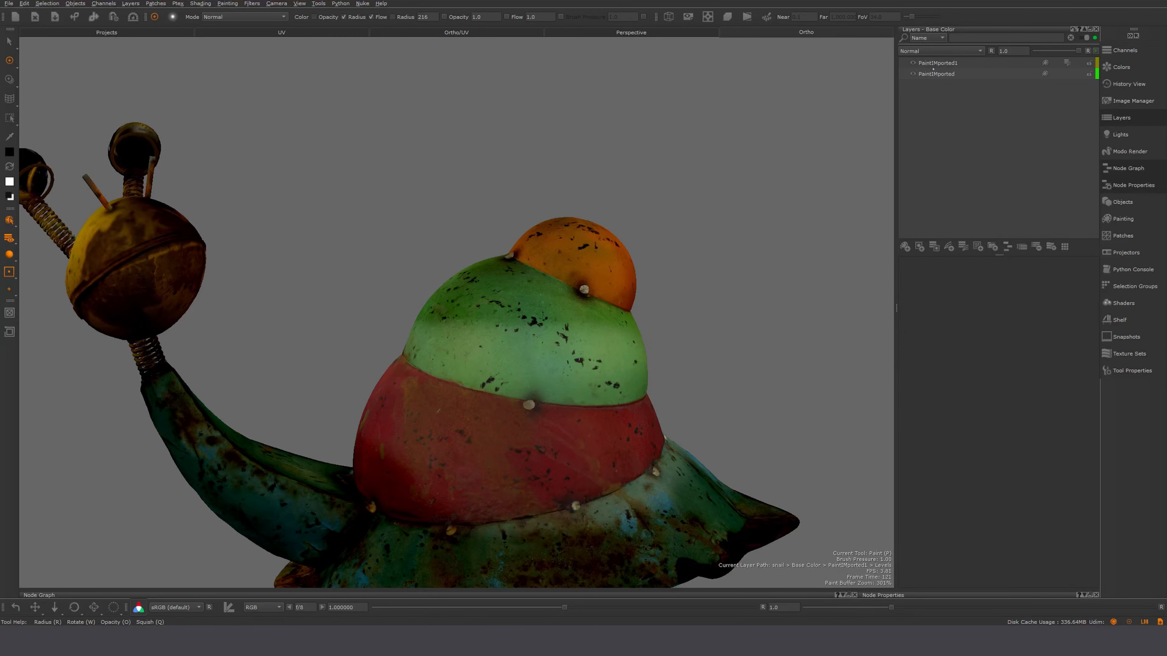
click(1015, 68)
click(1067, 64)
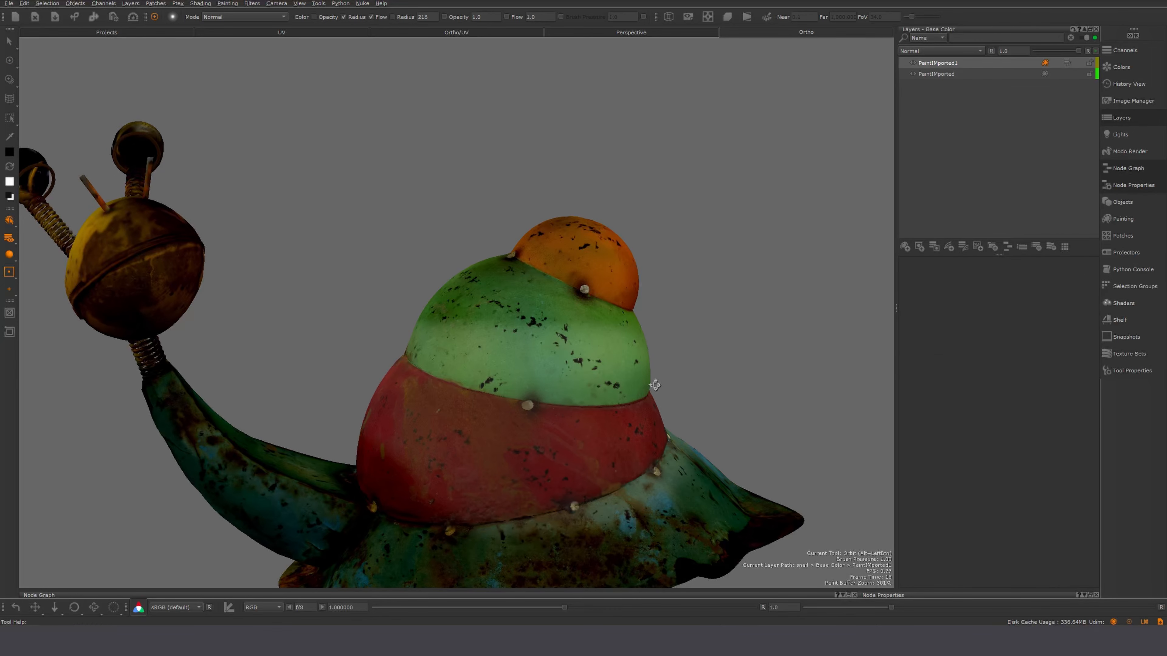
click(1070, 67)
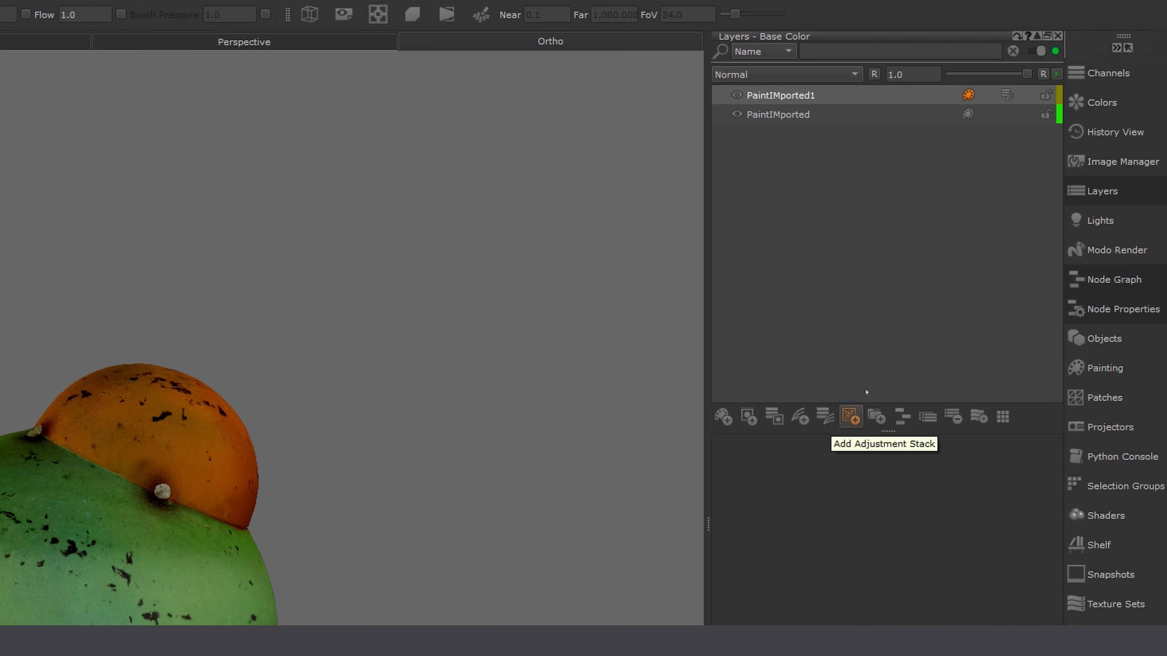
right_click(1005, 97)
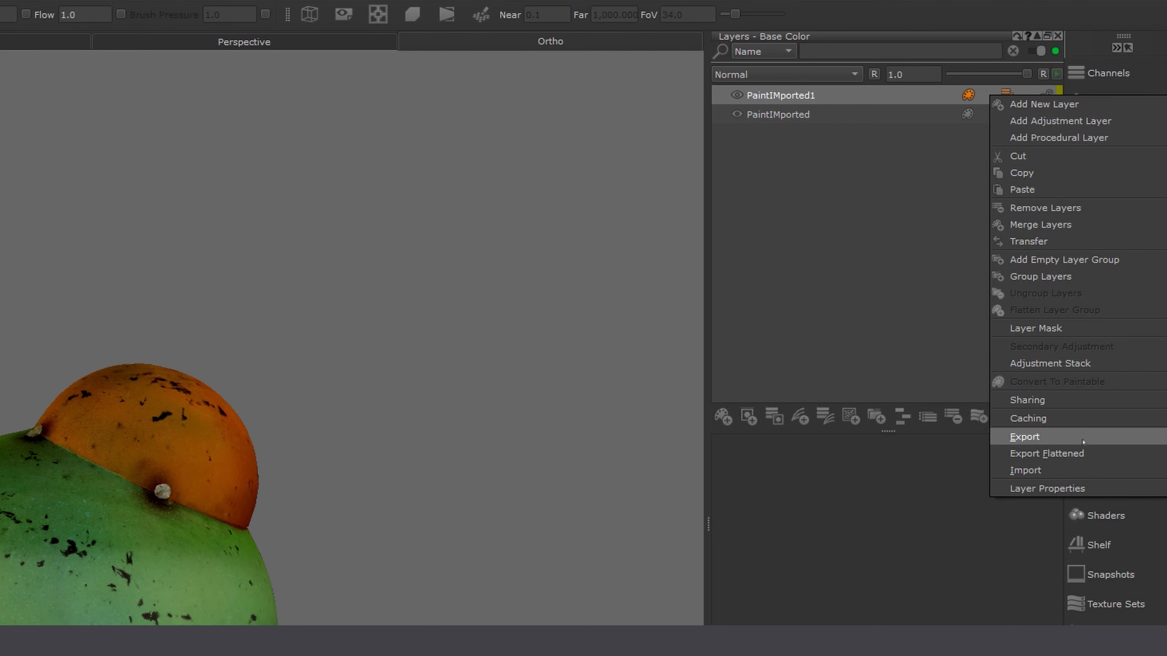
mouse_move(1052, 363)
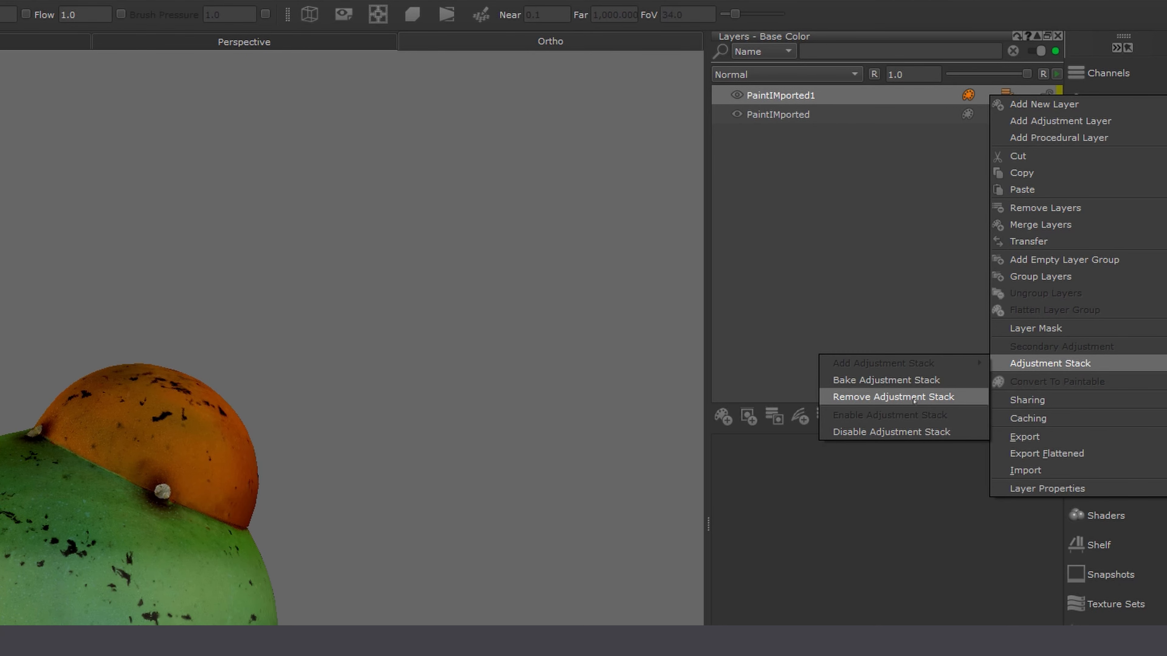
click(893, 397)
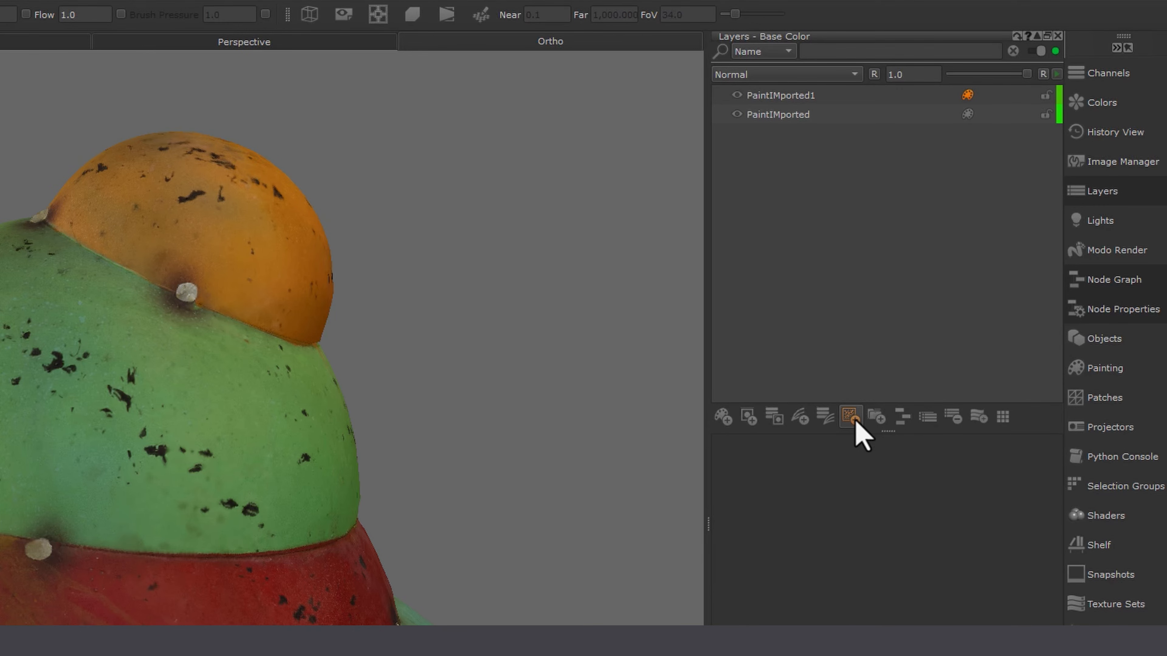
Add a basic Color procedural layer above PaintIMported1.
click(978, 247)
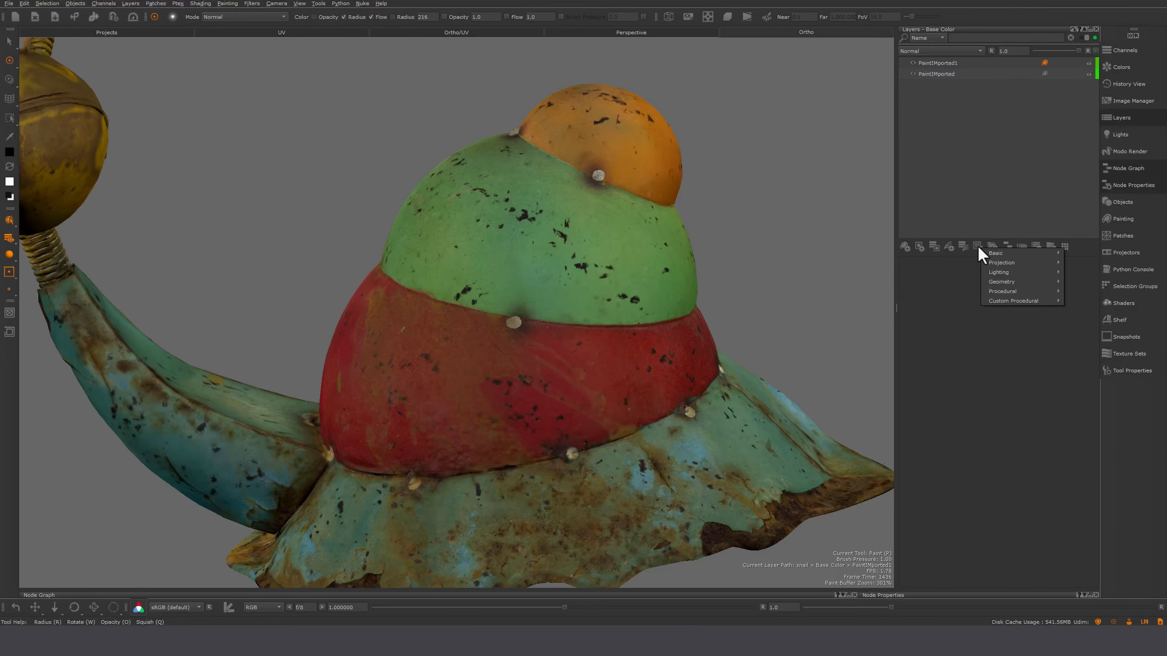
mouse_move(884, 432)
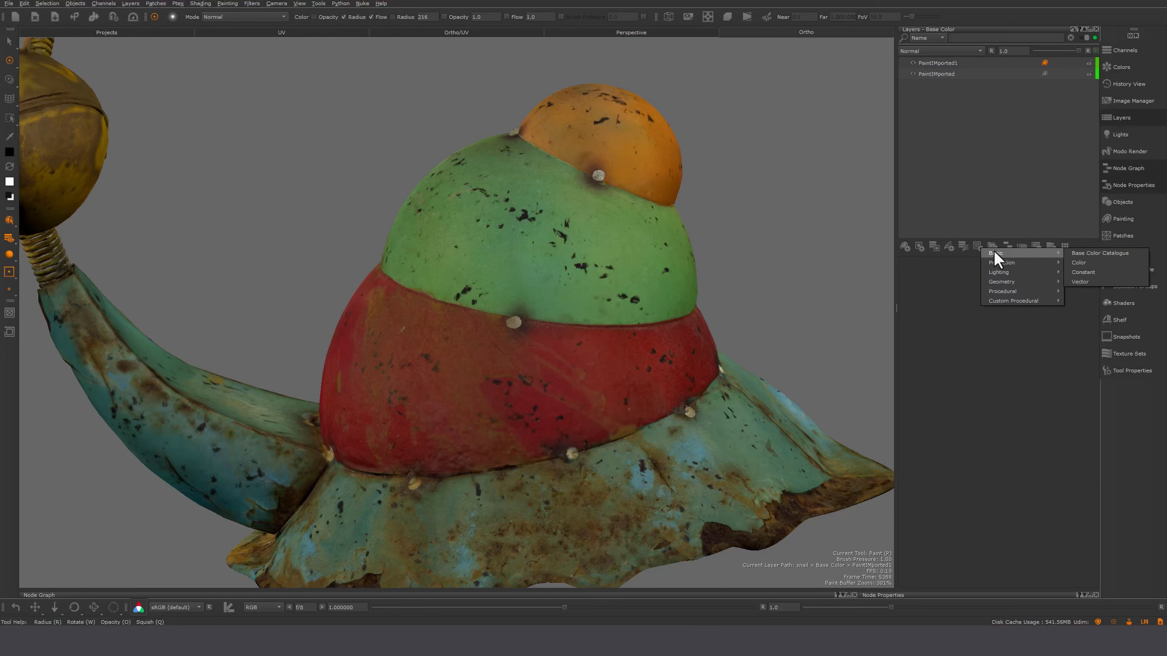
click(1078, 263)
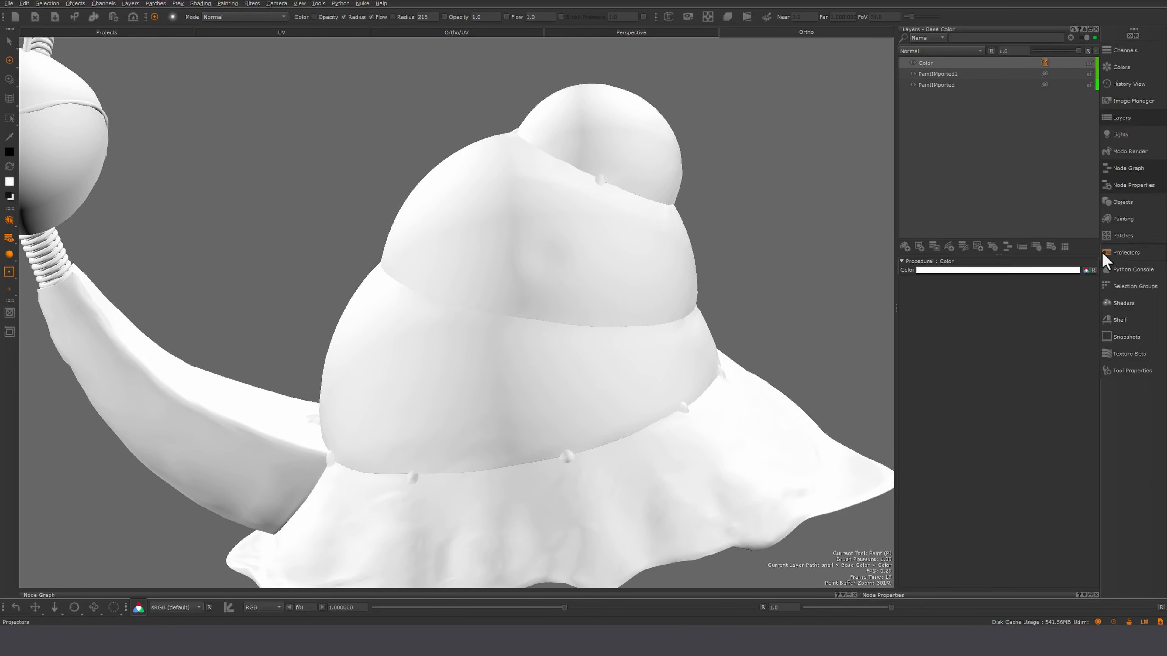
Try a dark red for the Color procedural layer and cancel the color change.
click(1005, 270)
mouse_move(709, 366)
mouse_down()
mouse_move(682, 382)
mouse_move(719, 389)
mouse_move(724, 365)
mouse_move(678, 366)
mouse_move(649, 393)
mouse_move(727, 391)
mouse_up()
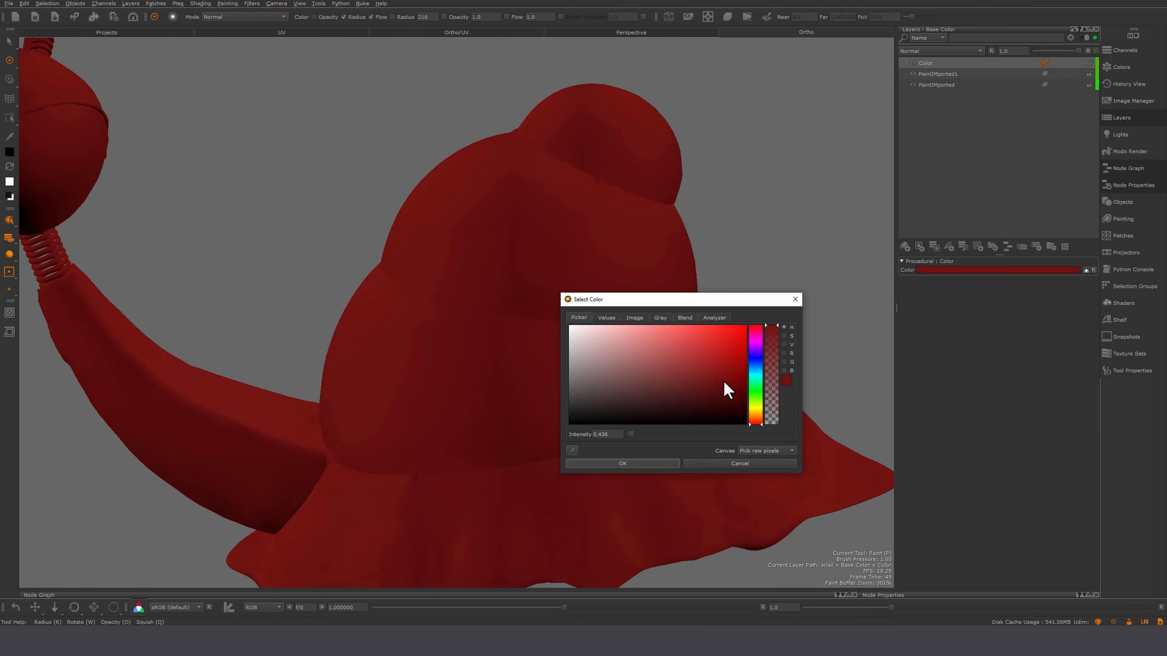
click(742, 466)
Delete the Color layer and add a Triplanar Projection procedural layer above PaintIMported1.
click(953, 62)
key(Delete)
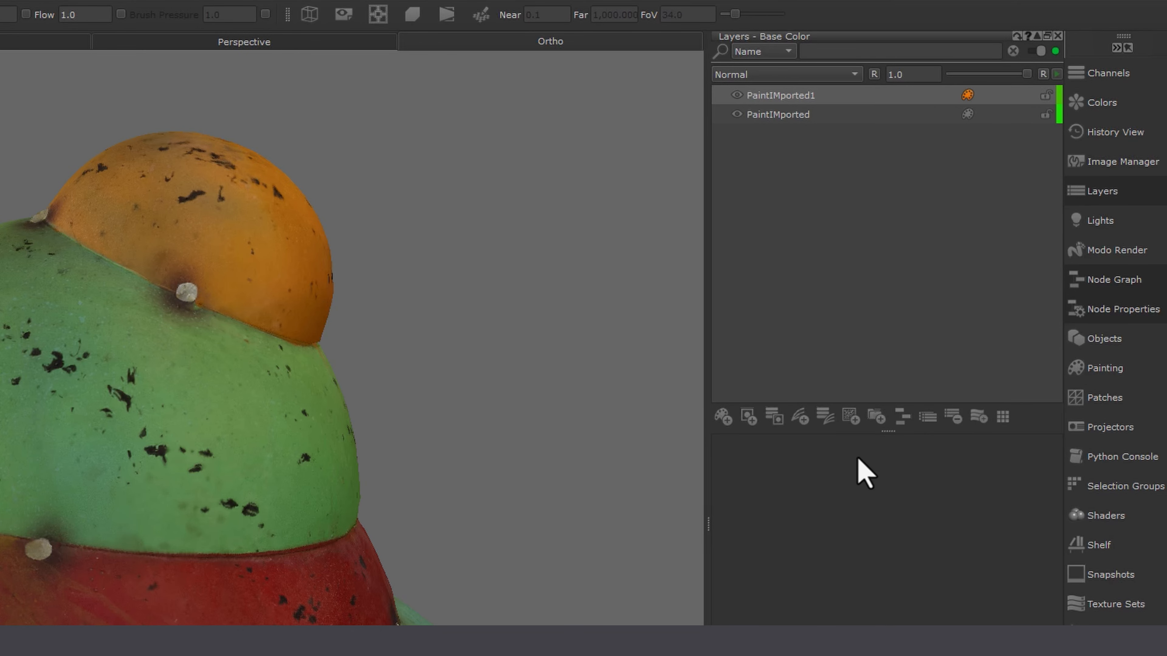
click(852, 419)
mouse_move(877, 449)
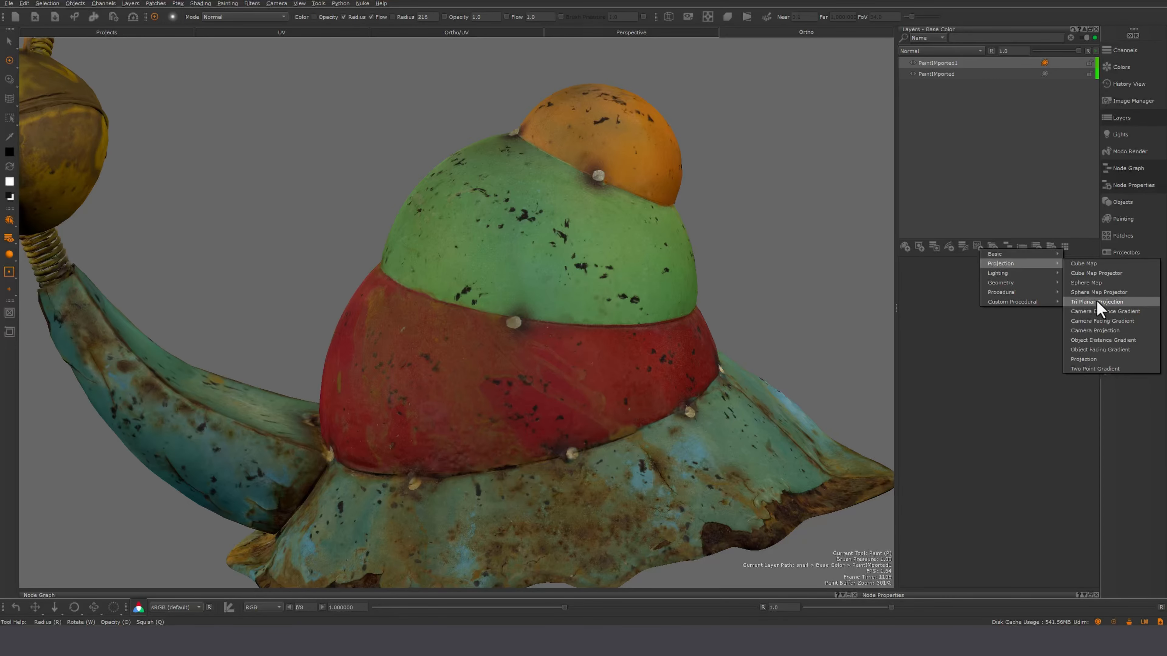
click(1096, 302)
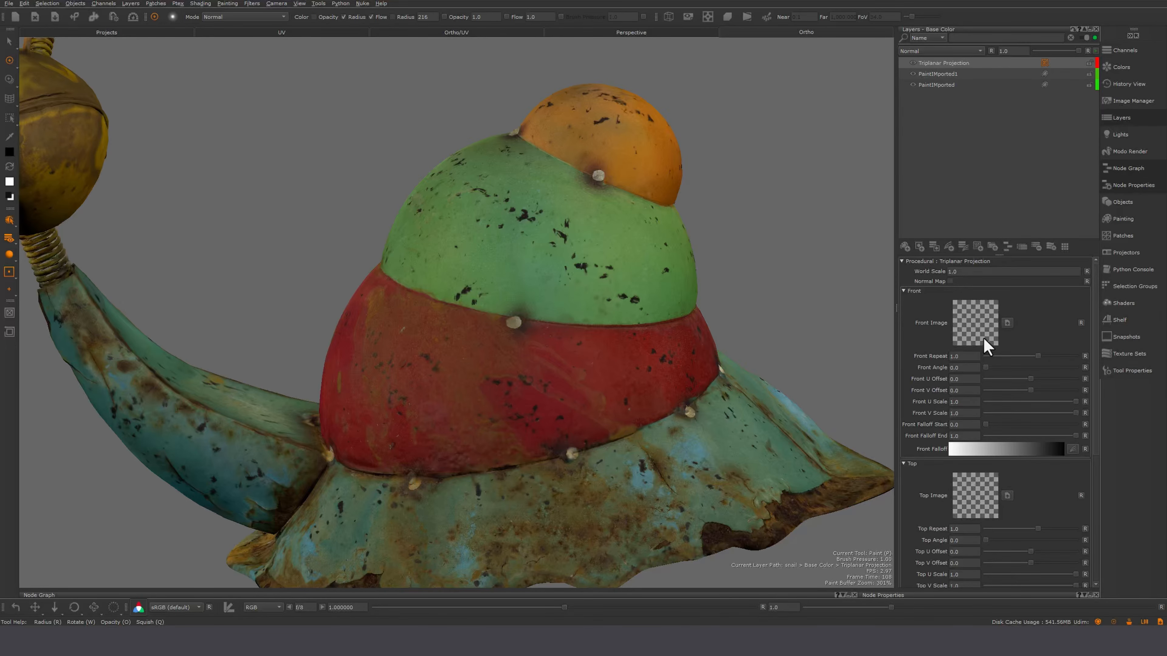
Assign a texture from the Bunker Concrete image set to the Front, Top and Right images of the Triplanar Projection.
drag(1000, 254, 1000, 190)
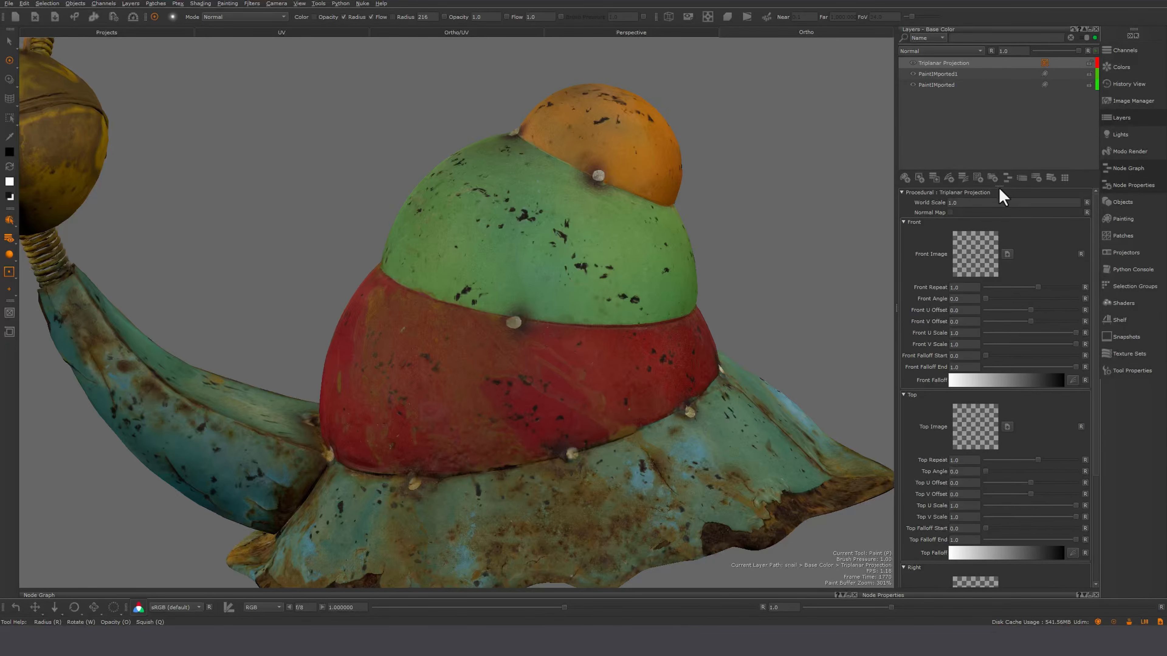
key(i)
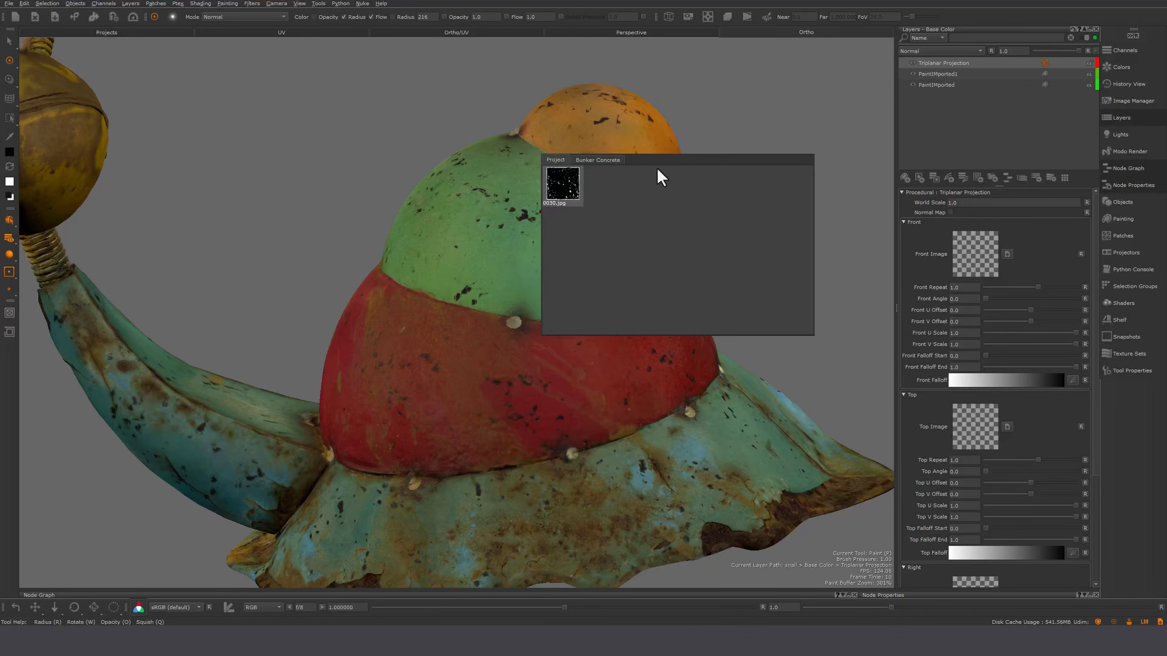
click(600, 161)
drag(609, 186, 961, 268)
drag(605, 186, 974, 426)
drag(1095, 322, 1094, 405)
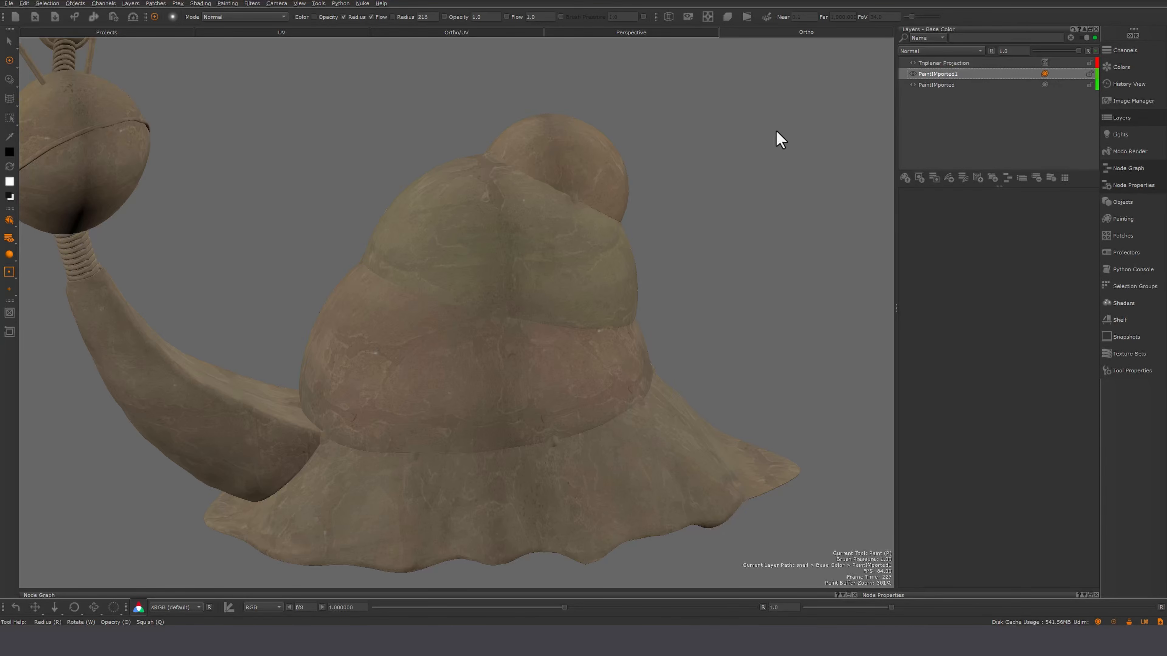
Try different World Scale and opacity values on the Triplanar Projection layer while inspecting the shell, and restore both to 1.0.
click(922, 64)
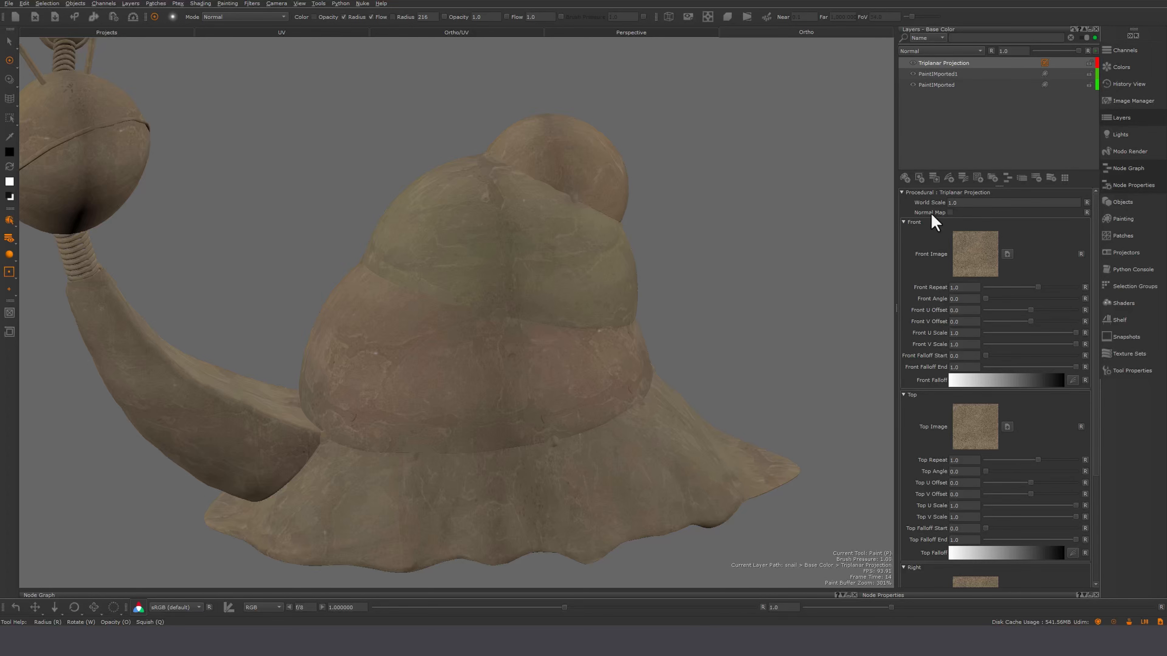
mouse_move(950, 203)
mouse_down()
mouse_move(939, 255)
mouse_move(950, 199)
mouse_move(956, 219)
mouse_up()
alt+drag(716, 303, 436, 347)
alt+right_drag(436, 347, 553, 361)
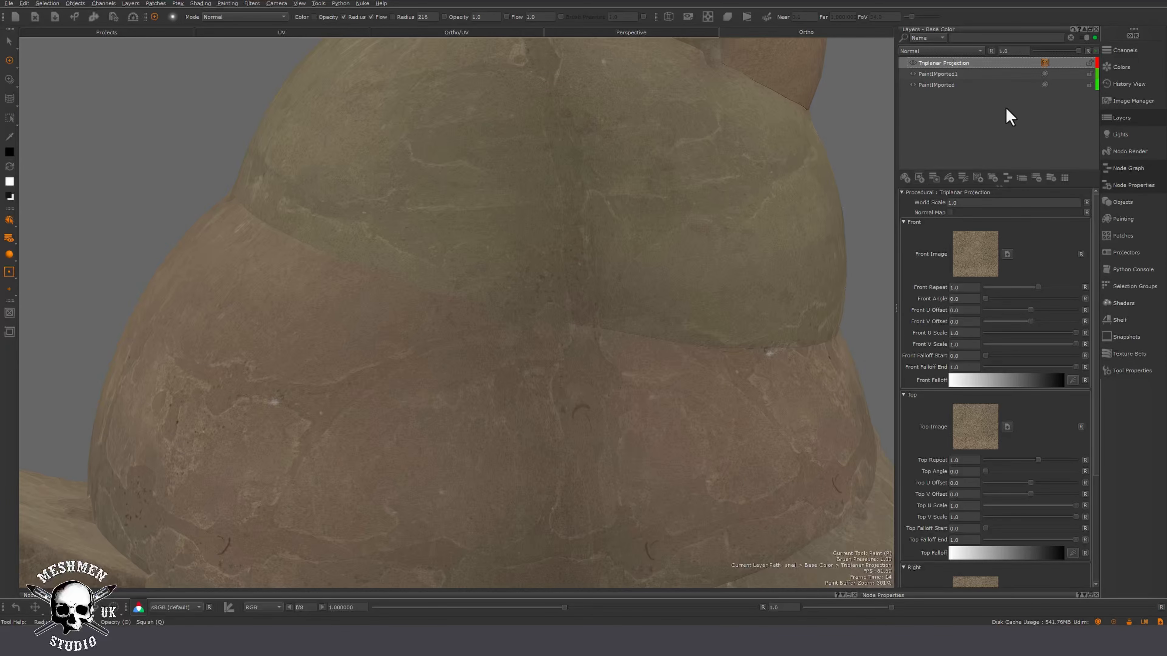
drag(1078, 51, 982, 53)
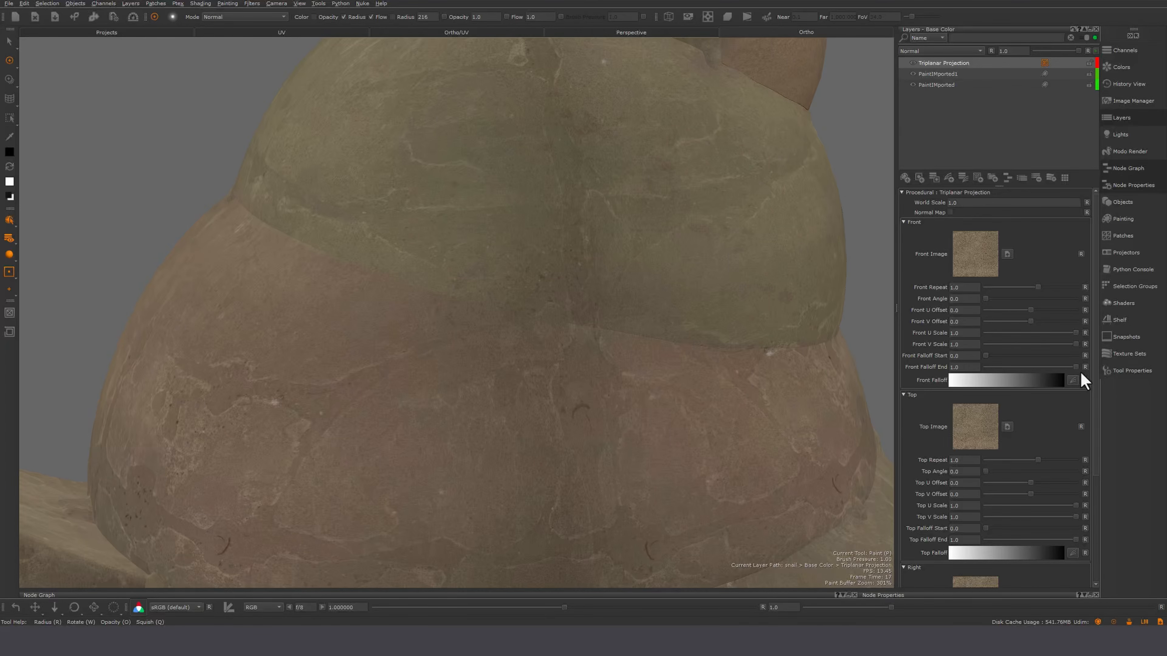
Try editing the Triplanar Projection's Front Falloff curve, undo that edit, and set Front Falloff Start to 0.465.
click(1071, 381)
drag(1067, 430, 1066, 430)
key(ctrl+z)
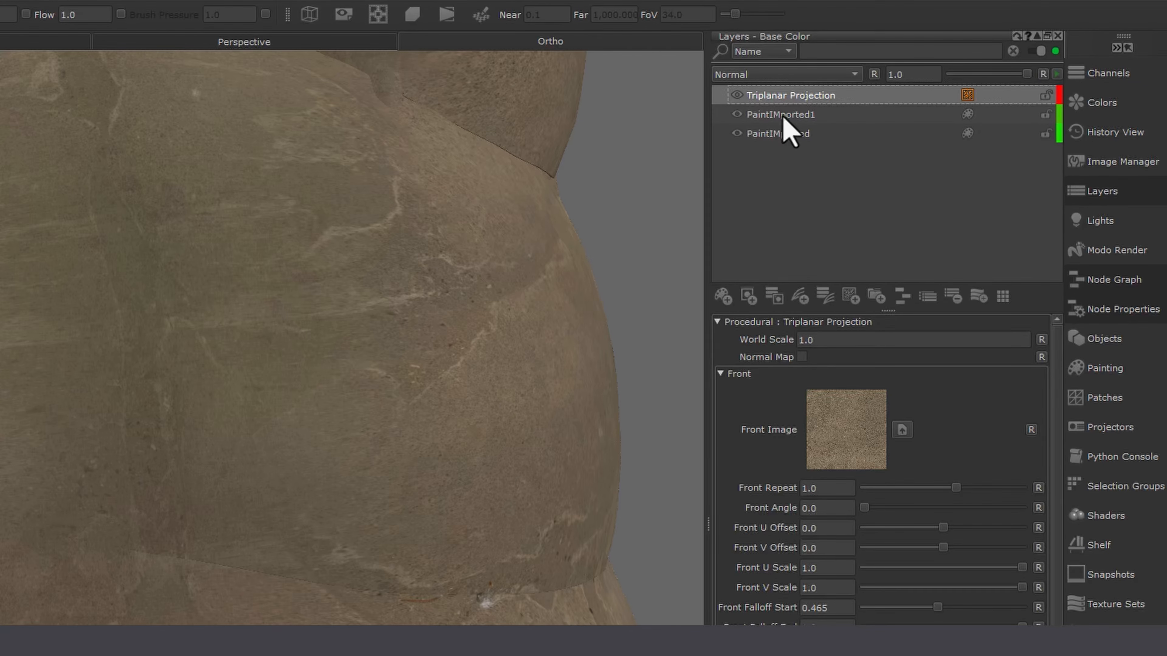
Add a Color procedural layer above PaintIMported1, beneath the Triplanar Projection, and set its color to black.
click(937, 76)
key(Tab)
text(colo)
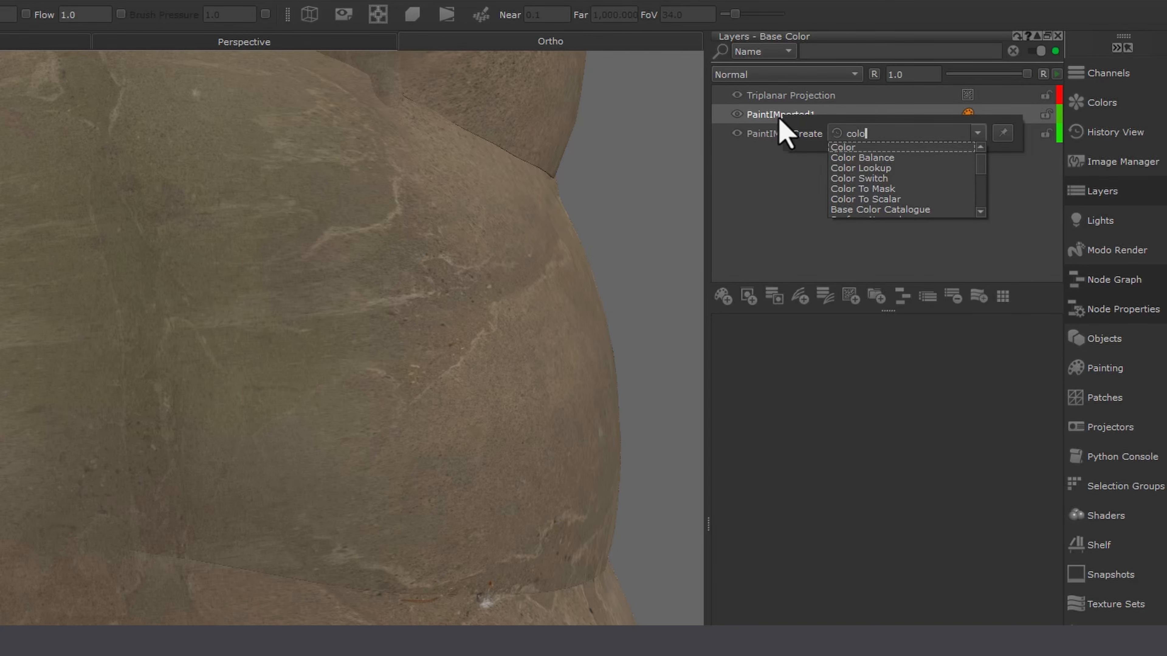
key(Down)
key(Return)
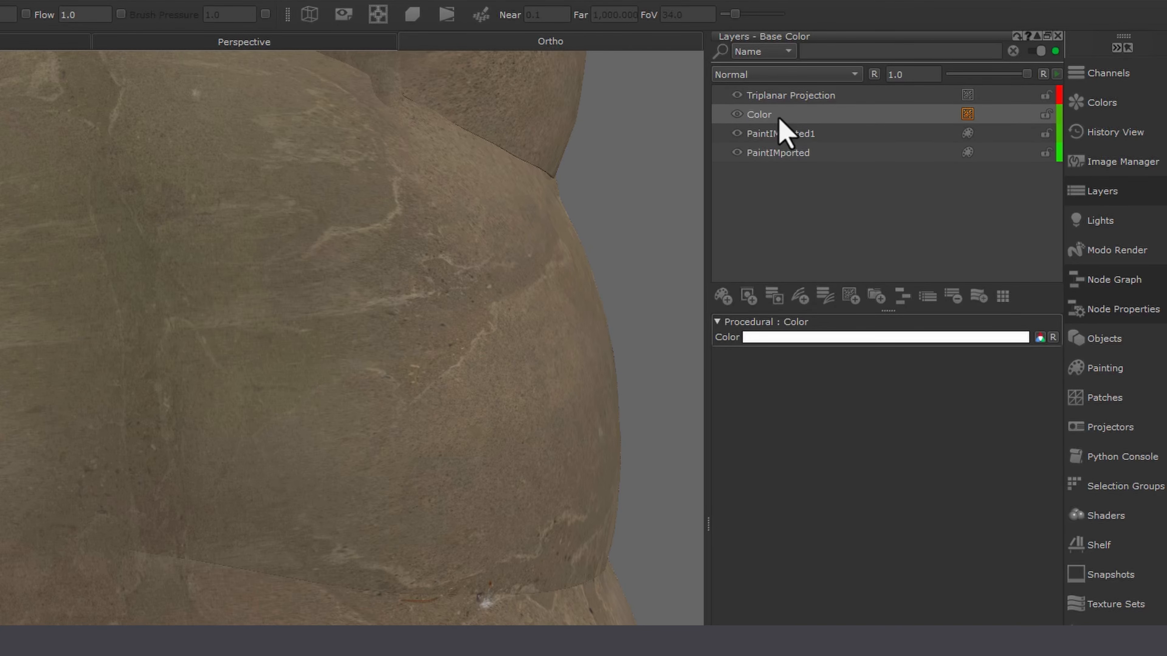
click(840, 338)
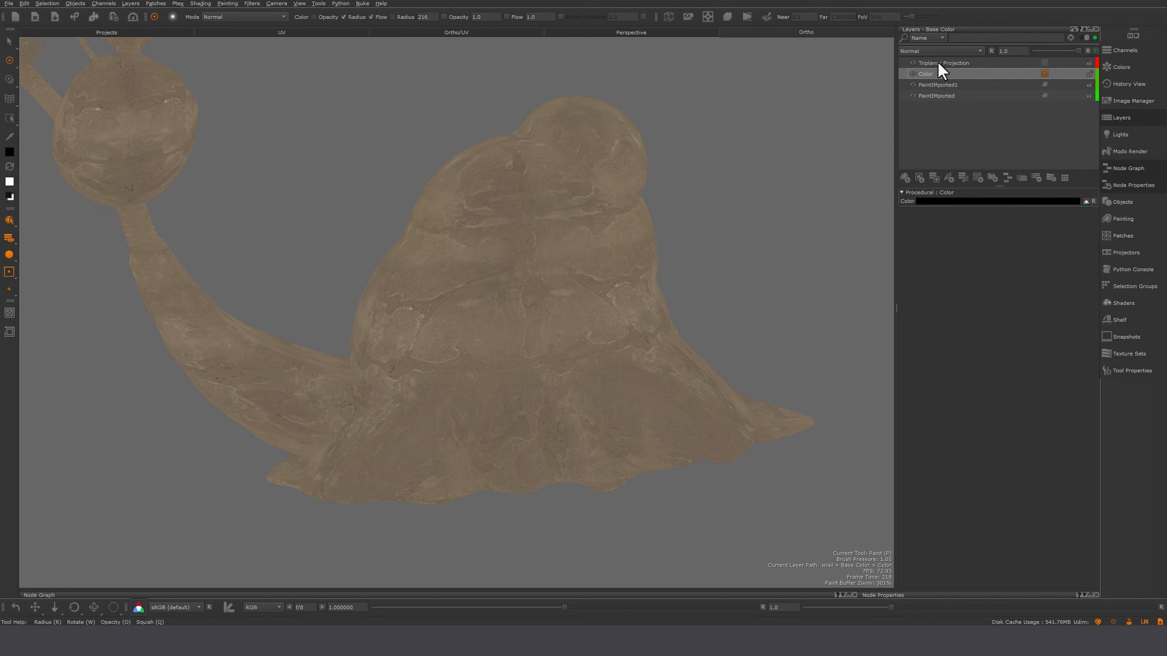
Try a World Scale of 0.1 on the Triplanar Projection layer and restore it to 1.0.
click(939, 64)
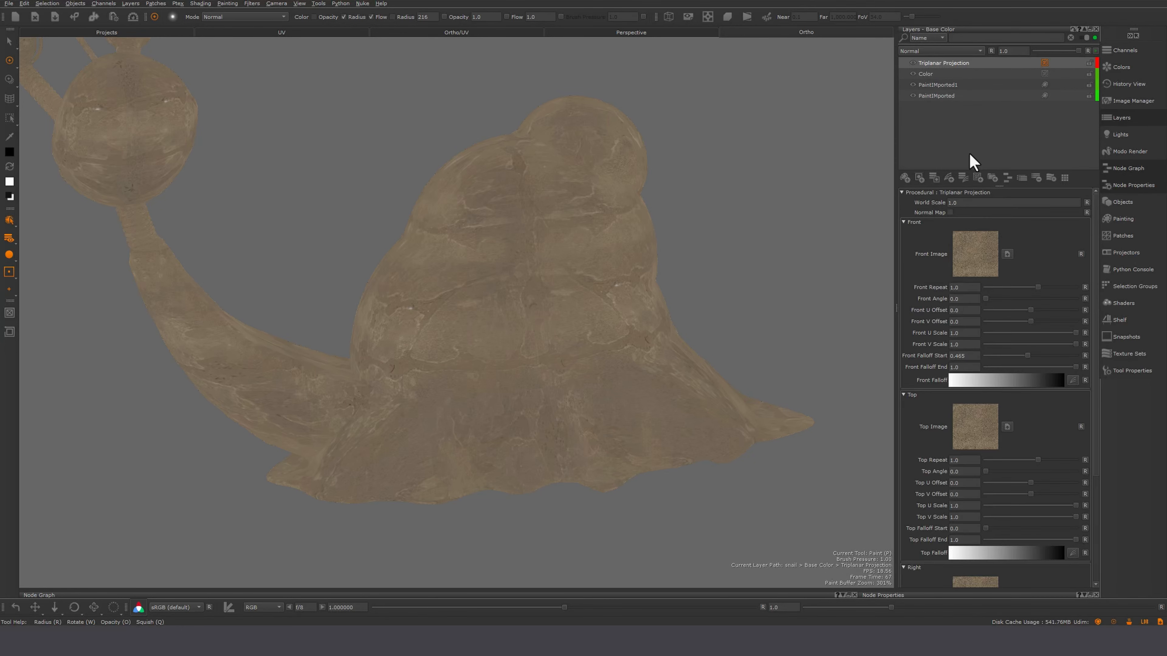
double_click(954, 202)
text(0.1)
key(Return)
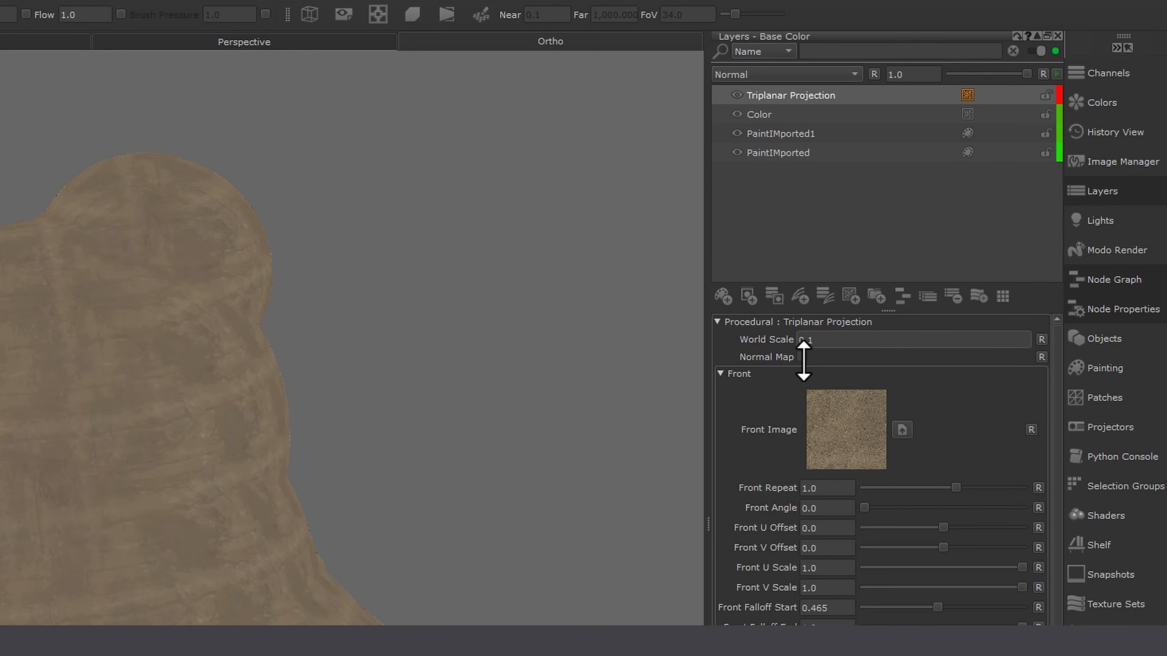
drag(803, 361, 810, 326)
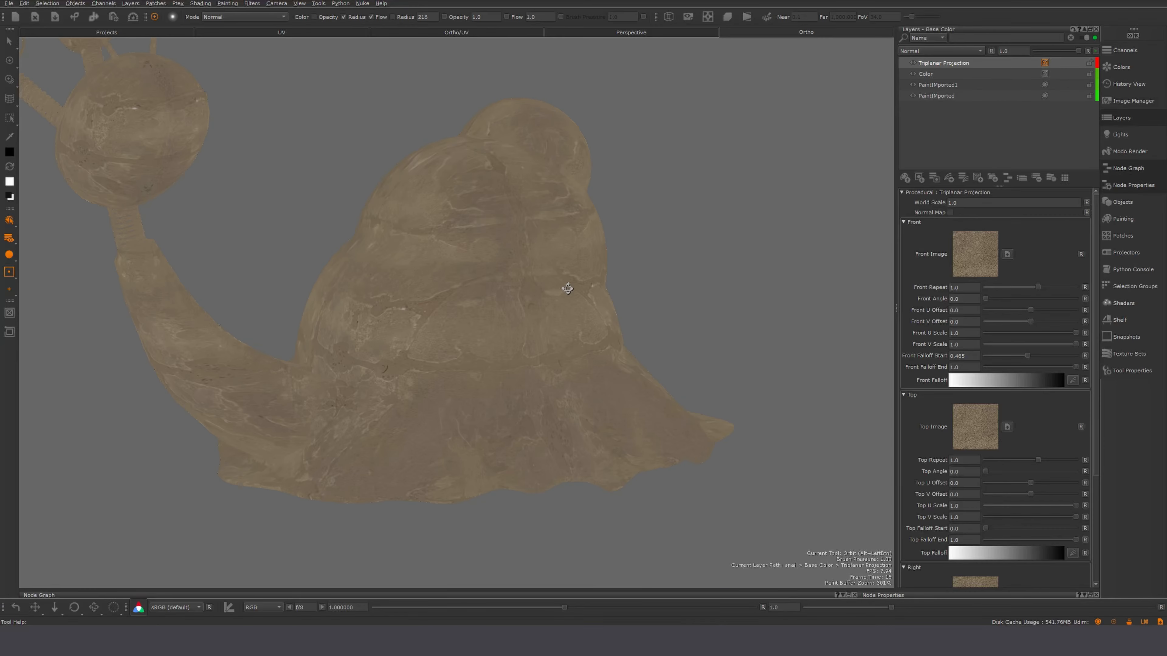
Try a small Front Angle of 5.455 on the Triplanar Projection and return it to 0.0.
alt+right_drag(568, 288, 627, 304)
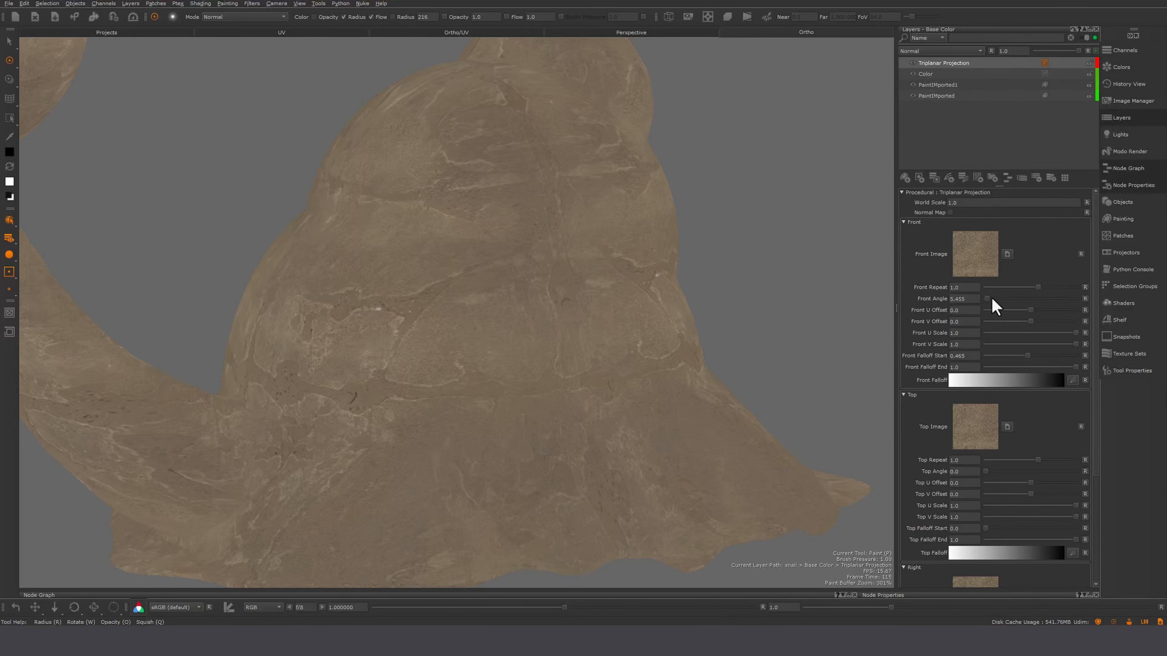
drag(992, 298, 983, 298)
alt+right_drag(627, 304, 568, 289)
alt+drag(703, 187, 718, 216)
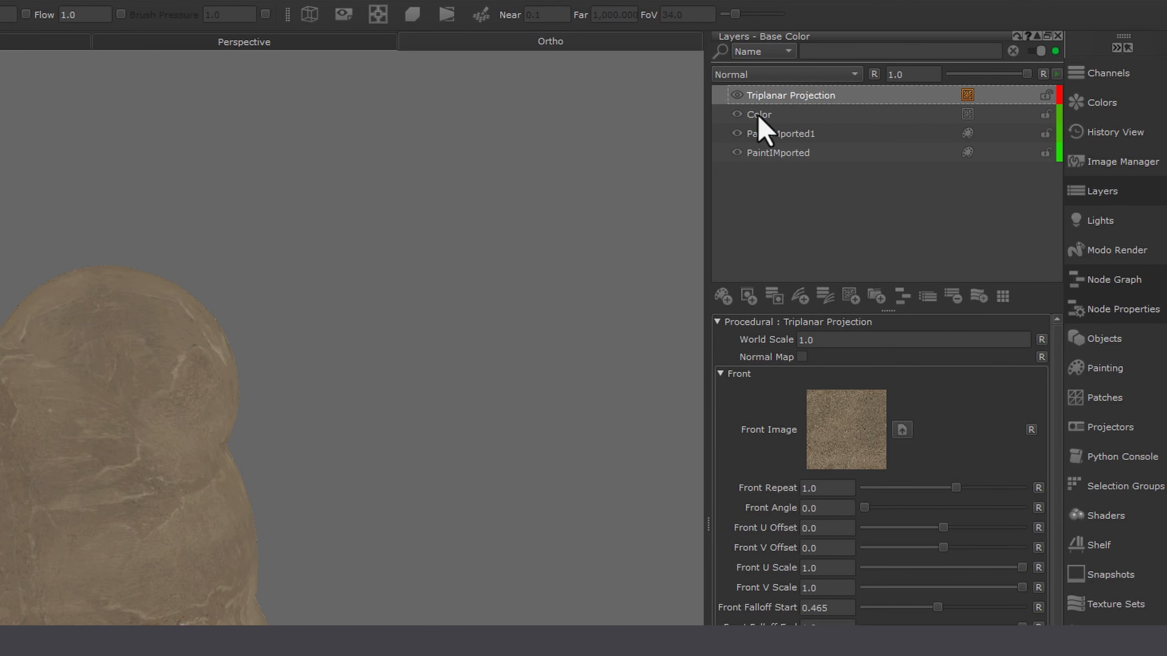
Select the Color and Triplanar Projection layers together.
alt+drag(495, 234, 394, 401)
click(785, 115)
shift+click(784, 96)
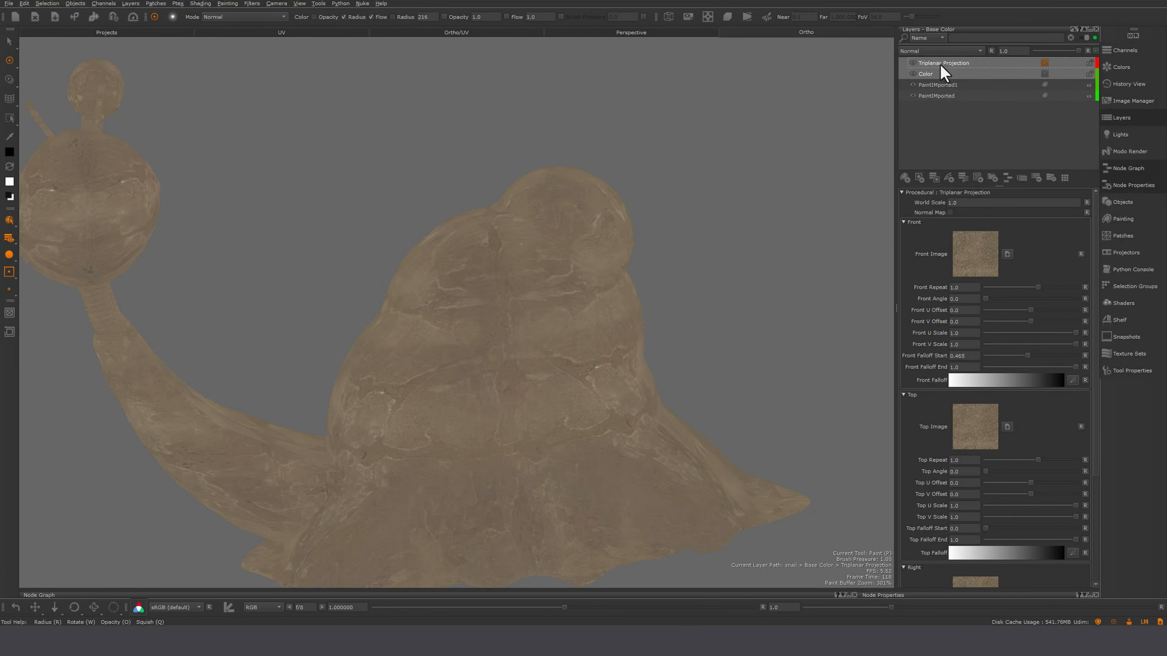